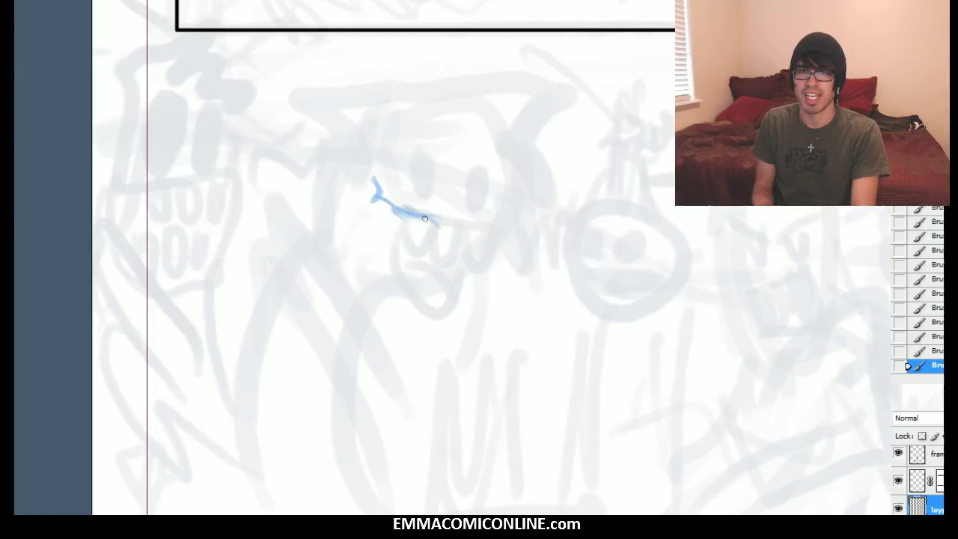
# Sketch the left zombie's jagged upper mouth line, cheek edge and spiky side tuft, consulting the purple zombie portrait as reference
pyautogui.press('e')
pyautogui.moveTo(445, 231)
pyautogui.mouseDown()
pyautogui.moveTo(384, 198)
pyautogui.moveTo(416, 220)
pyautogui.mouseUp()
pyautogui.press('b')
pyautogui.moveTo(396, 212); pyautogui.dragTo(433, 240)
pyautogui.moveTo(420, 223)
pyautogui.mouseDown()
pyautogui.moveTo(433, 244)
pyautogui.moveTo(460, 223)
pyautogui.moveTo(479, 225)
pyautogui.moveTo(475, 238)
pyautogui.moveTo(500, 235)
pyautogui.moveTo(514, 209)
pyautogui.moveTo(504, 228)
pyautogui.moveTo(520, 214)
pyautogui.moveTo(506, 198)
pyautogui.moveTo(509, 189)
pyautogui.moveTo(511, 211)
pyautogui.moveTo(530, 171)
pyautogui.mouseUp()
pyautogui.moveTo(527, 156); pyautogui.dragTo(532, 173)
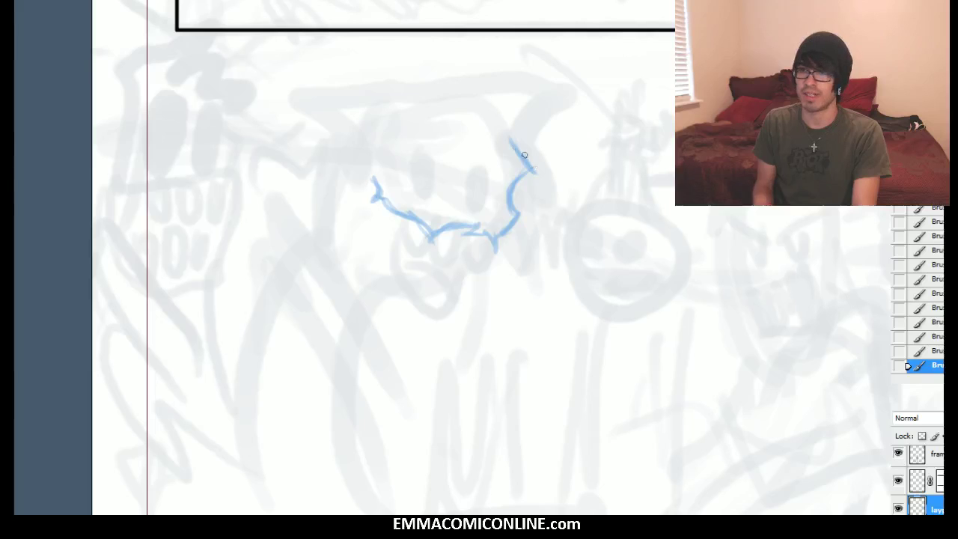
pyautogui.moveTo(526, 191)
pyautogui.mouseDown()
pyautogui.moveTo(574, 184)
pyautogui.moveTo(532, 152)
pyautogui.moveTo(558, 174)
pyautogui.mouseUp()
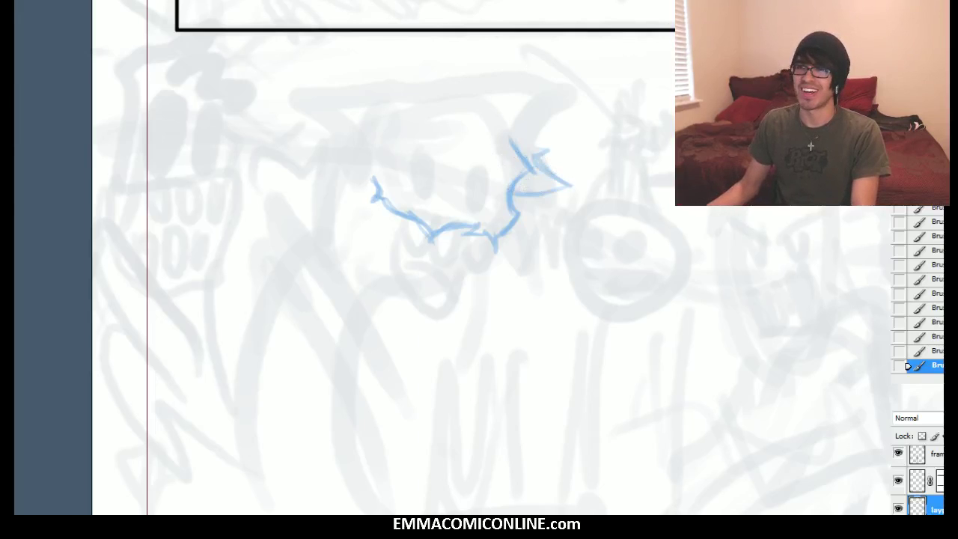
pyautogui.moveTo(941, 6); pyautogui.dragTo(635, 7)
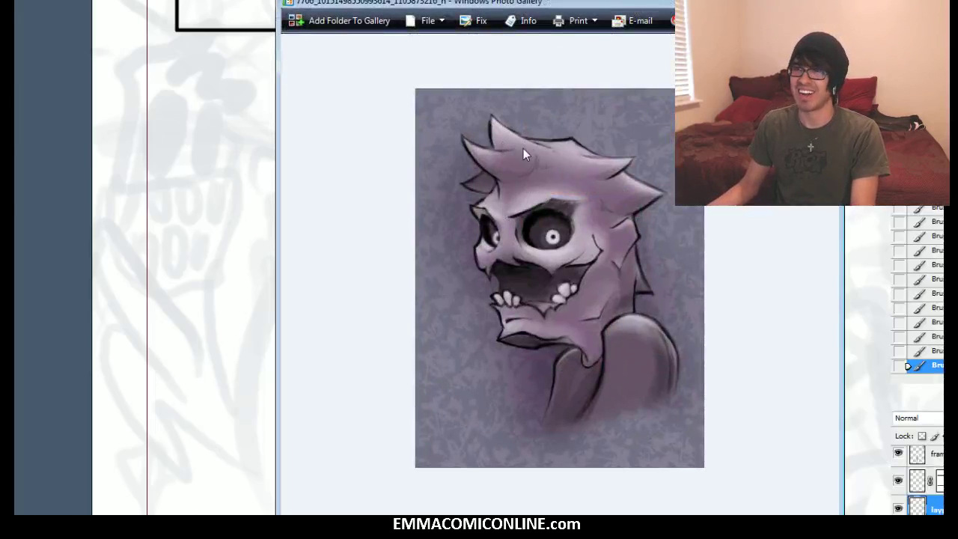
pyautogui.moveTo(627, 4); pyautogui.dragTo(957, 5)
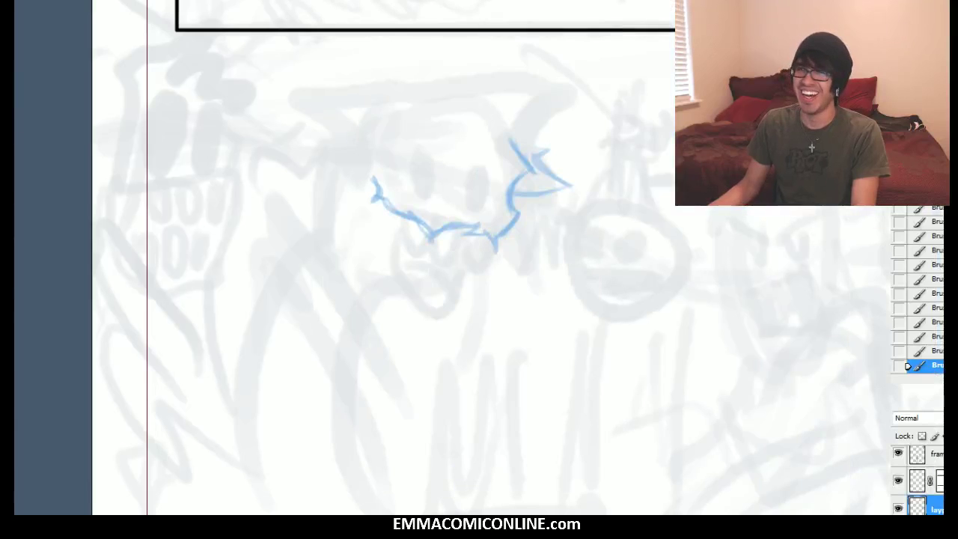
# Erase the stray blue lines around the neck and shoulder of the zombie at the panel's far right
pyautogui.moveTo(584, 300); pyautogui.dragTo(204, 283)
pyautogui.moveTo(100, 253); pyautogui.dragTo(51, 263)
pyautogui.press('e')
pyautogui.moveTo(666, 320)
pyautogui.mouseDown()
pyautogui.moveTo(635, 335)
pyautogui.moveTo(655, 324)
pyautogui.moveTo(606, 382)
pyautogui.mouseUp()
pyautogui.moveTo(619, 307)
pyautogui.mouseDown()
pyautogui.moveTo(603, 363)
pyautogui.moveTo(654, 326)
pyautogui.moveTo(622, 388)
pyautogui.mouseUp()
pyautogui.moveTo(620, 326); pyautogui.dragTo(609, 343)
pyautogui.moveTo(635, 279)
pyautogui.mouseDown()
pyautogui.moveTo(609, 330)
pyautogui.moveTo(655, 325)
pyautogui.moveTo(621, 363)
pyautogui.moveTo(668, 304)
pyautogui.mouseUp()
pyautogui.press('b')
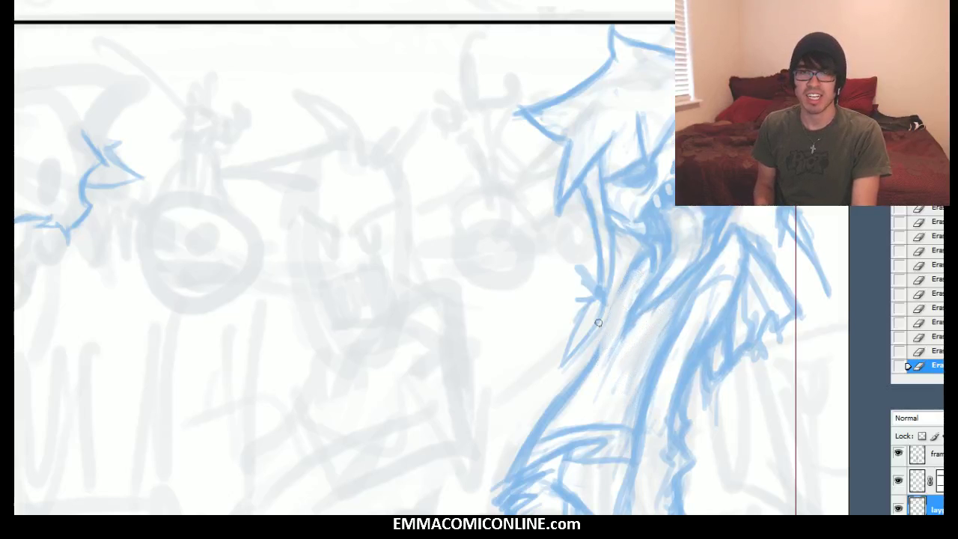
pyautogui.press('e')
pyautogui.moveTo(631, 275); pyautogui.dragTo(607, 325)
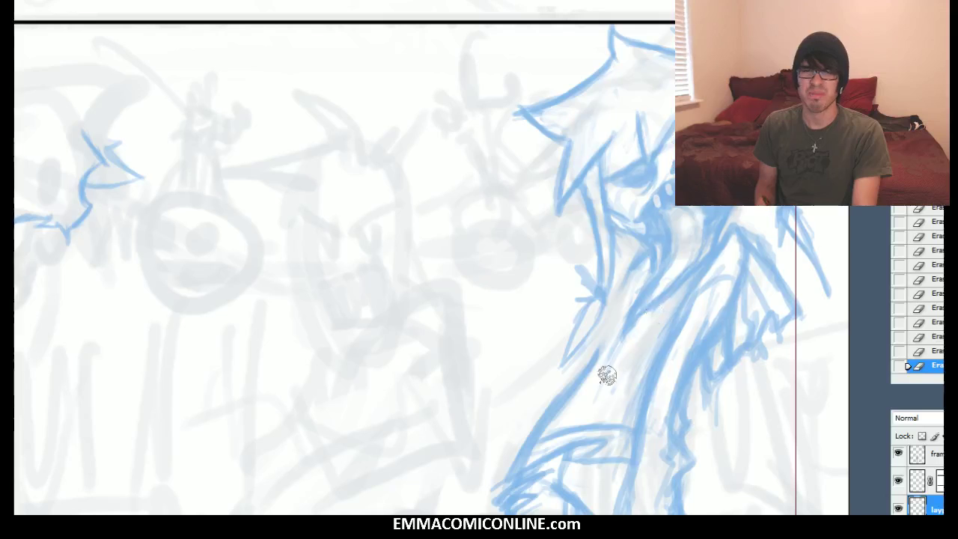
# Redraw the far-right zombie's line connecting the hair lock to the front of the torso with layered brush strokes
pyautogui.press('b')
pyautogui.moveTo(598, 355); pyautogui.dragTo(605, 315)
pyautogui.moveTo(604, 346); pyautogui.dragTo(606, 301)
pyautogui.moveTo(605, 332); pyautogui.dragTo(607, 301)
pyautogui.moveTo(605, 324)
pyautogui.mouseDown()
pyautogui.moveTo(633, 276)
pyautogui.moveTo(603, 318)
pyautogui.mouseUp()
pyautogui.moveTo(602, 306); pyautogui.dragTo(604, 330)
pyautogui.moveTo(603, 309); pyautogui.dragTo(605, 341)
pyautogui.moveTo(604, 320); pyautogui.dragTo(607, 346)
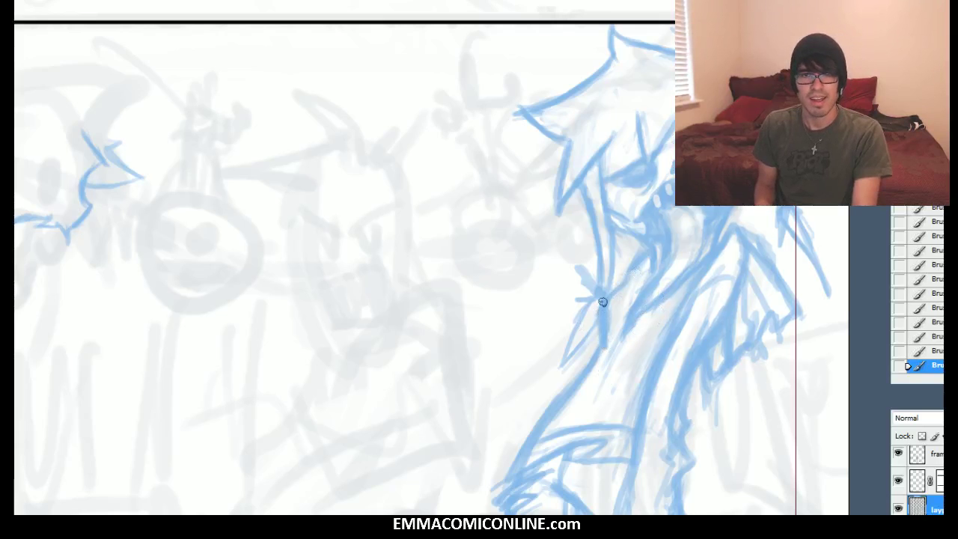
# Clean up the far-right zombie's neck area and sketch a collar line across the base of the neck
pyautogui.press('e')
pyautogui.moveTo(635, 310)
pyautogui.mouseDown()
pyautogui.moveTo(686, 276)
pyautogui.moveTo(678, 287)
pyautogui.mouseUp()
pyautogui.moveTo(641, 320)
pyautogui.mouseDown()
pyautogui.moveTo(685, 274)
pyautogui.moveTo(643, 310)
pyautogui.mouseUp()
pyautogui.press('b')
pyautogui.moveTo(645, 308)
pyautogui.mouseDown()
pyautogui.moveTo(639, 322)
pyautogui.moveTo(661, 342)
pyautogui.mouseUp()
pyautogui.moveTo(597, 348)
pyautogui.mouseDown()
pyautogui.moveTo(652, 278)
pyautogui.moveTo(637, 308)
pyautogui.moveTo(599, 324)
pyautogui.moveTo(606, 351)
pyautogui.moveTo(614, 305)
pyautogui.mouseUp()
pyautogui.press('e')
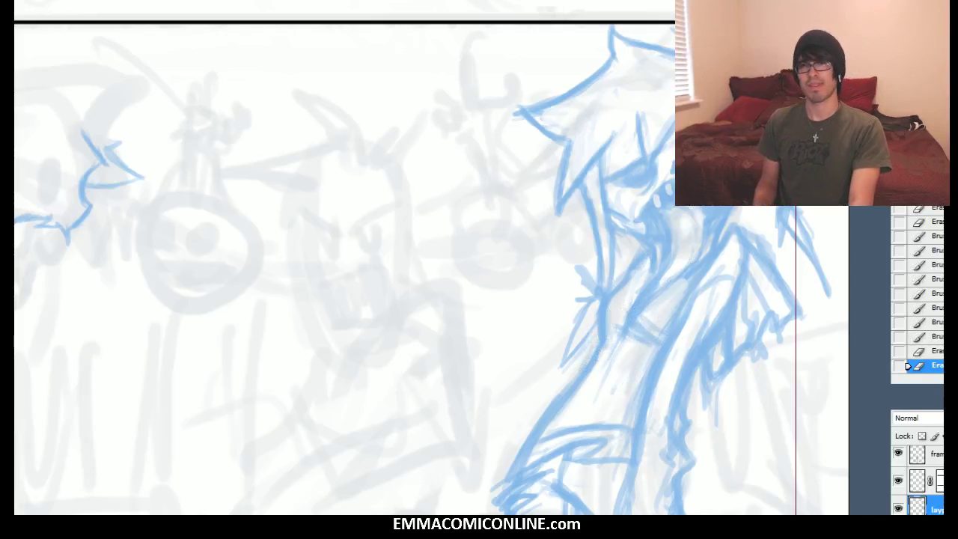
# Add short brush strokes to the far-right zombie's chest and undo the last one
pyautogui.hotkey('ctrl', '-')
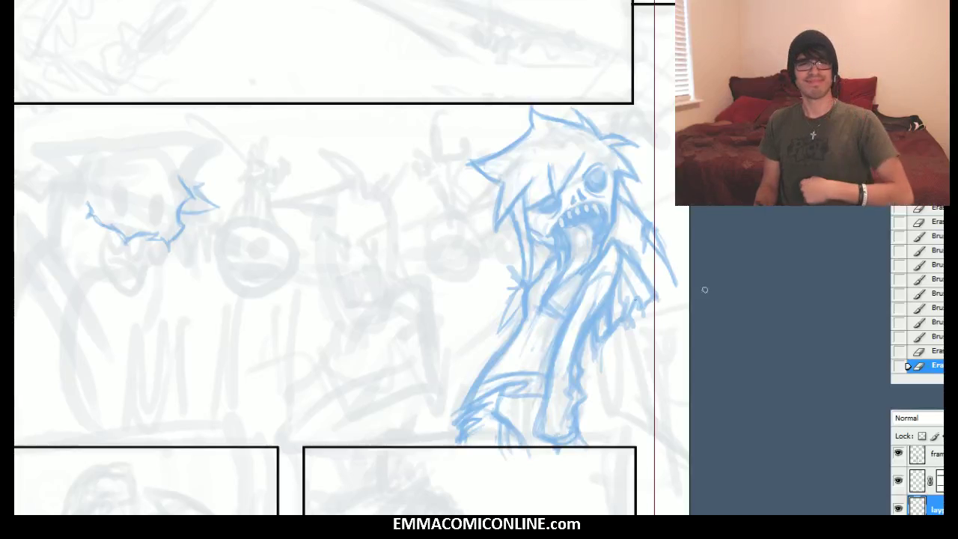
pyautogui.press('b')
pyautogui.moveTo(521, 325); pyautogui.dragTo(524, 335)
pyautogui.moveTo(546, 369); pyautogui.dragTo(549, 324)
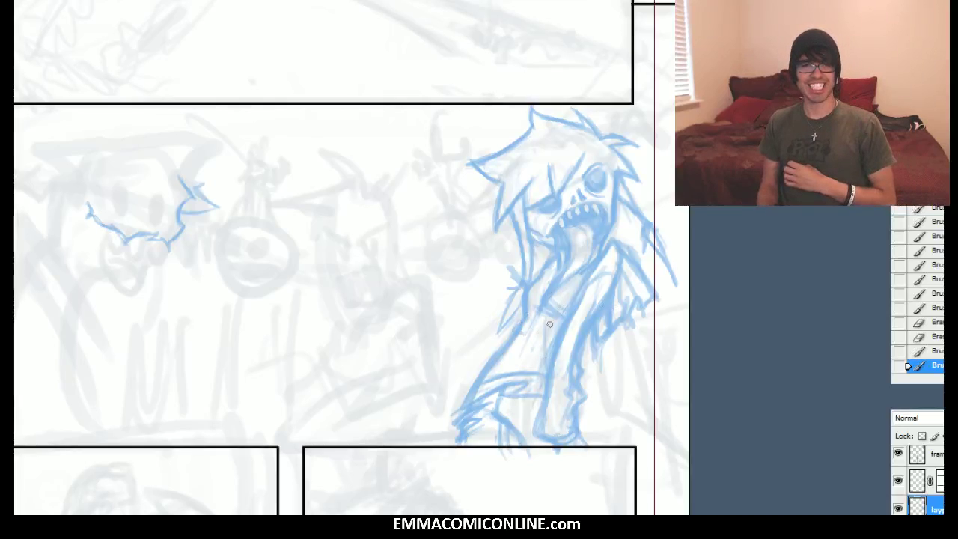
pyautogui.hotkey('ctrl', 'z')
# Clean up the left end of the left zombie's upper mouth line, stepping back through unwanted strokes
pyautogui.moveTo(337, 277); pyautogui.dragTo(429, 293)
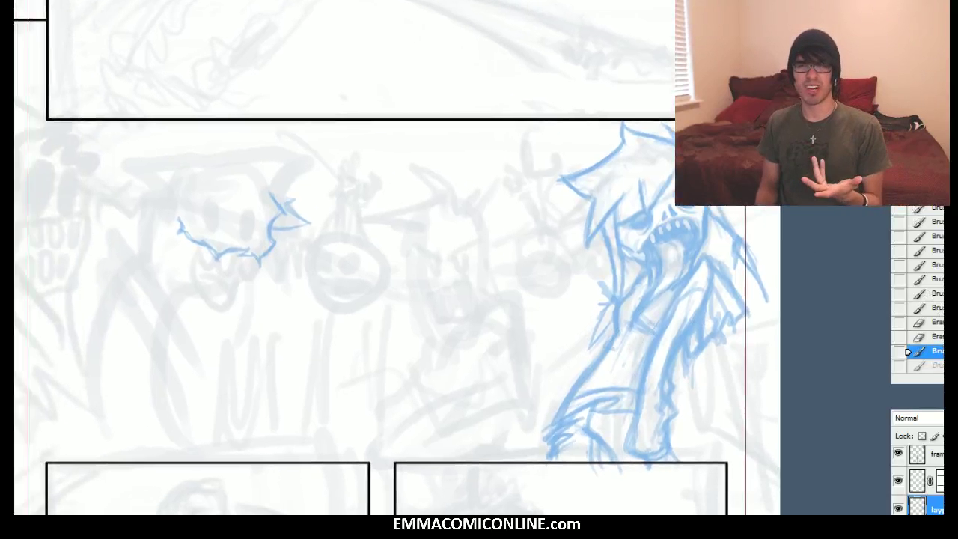
pyautogui.hotkey('ctrl', '+')
pyautogui.moveTo(337, 277); pyautogui.dragTo(555, 310)
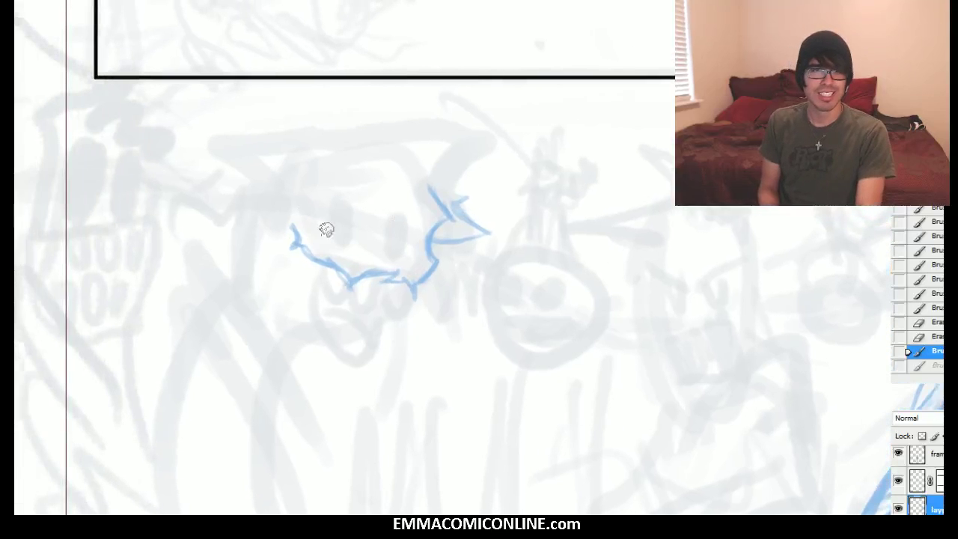
pyautogui.moveTo(320, 255)
pyautogui.mouseDown()
pyautogui.moveTo(351, 277)
pyautogui.moveTo(306, 244)
pyautogui.moveTo(325, 265)
pyautogui.mouseUp()
pyautogui.hotkey('ctrl', 'alt', 'z')
pyautogui.hotkey('ctrl', 'alt', 'z')
pyautogui.hotkey('ctrl', 'alt', 'z')
pyautogui.hotkey('ctrl', 'alt', 'z')
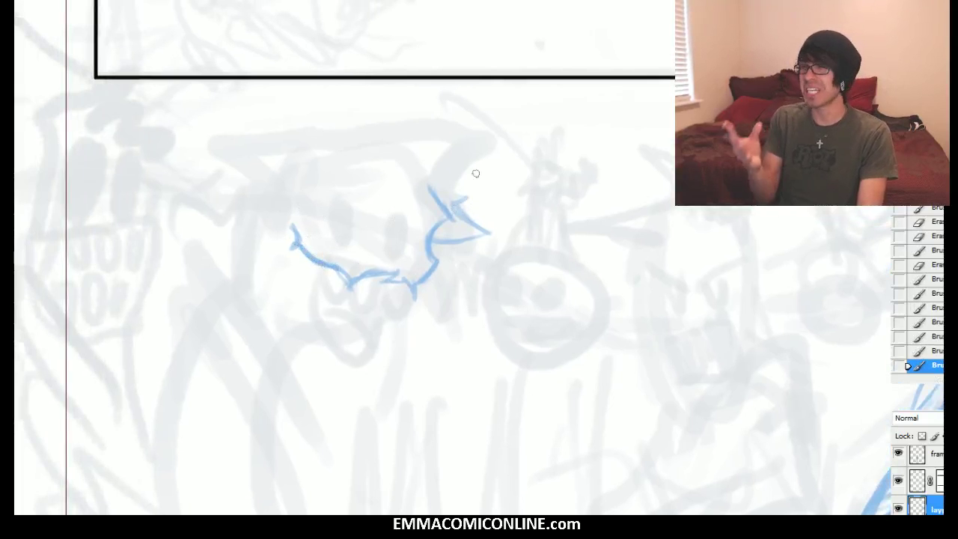
# Draw a tall pointed hair spike rising from the right side of the left zombie's head and trim its edge
pyautogui.moveTo(416, 203); pyautogui.dragTo(443, 173)
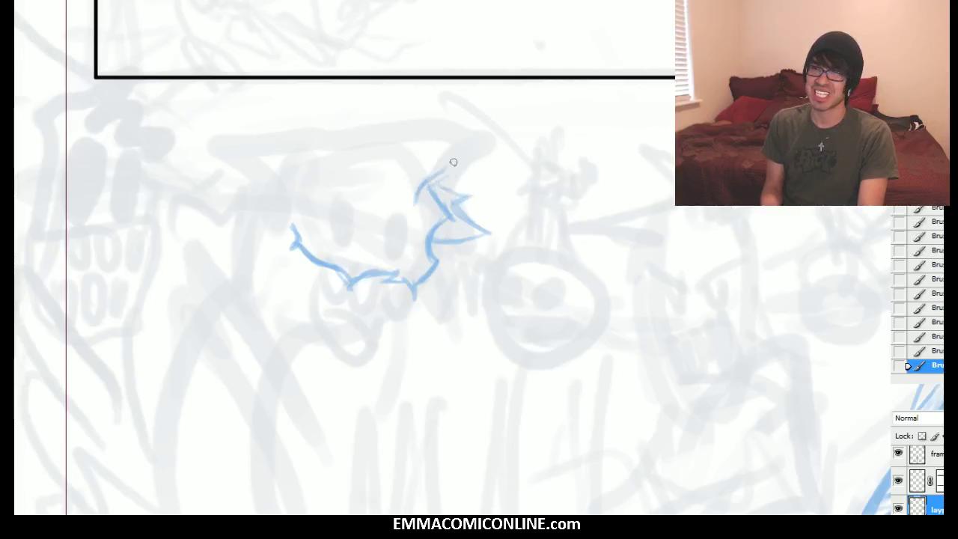
pyautogui.moveTo(434, 171); pyautogui.dragTo(473, 128)
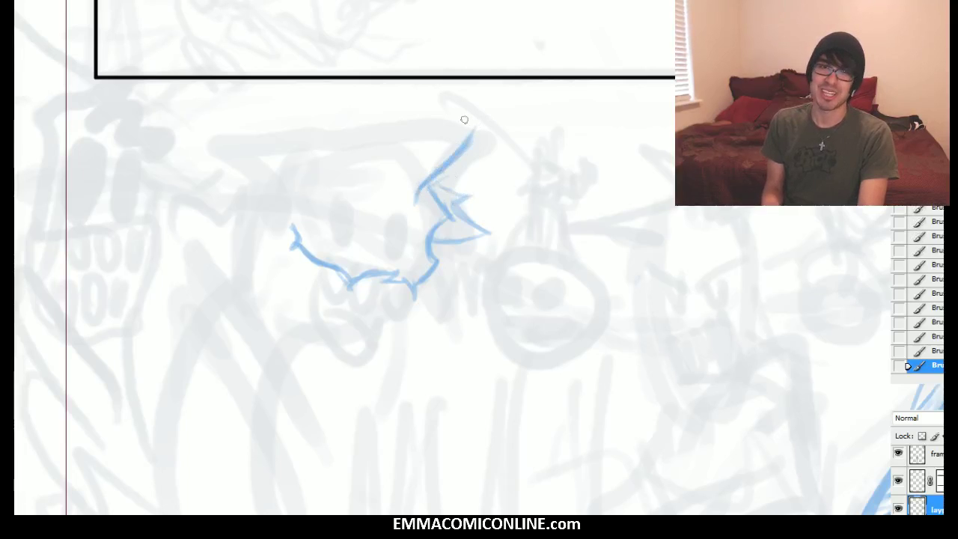
pyautogui.moveTo(447, 157); pyautogui.dragTo(473, 121)
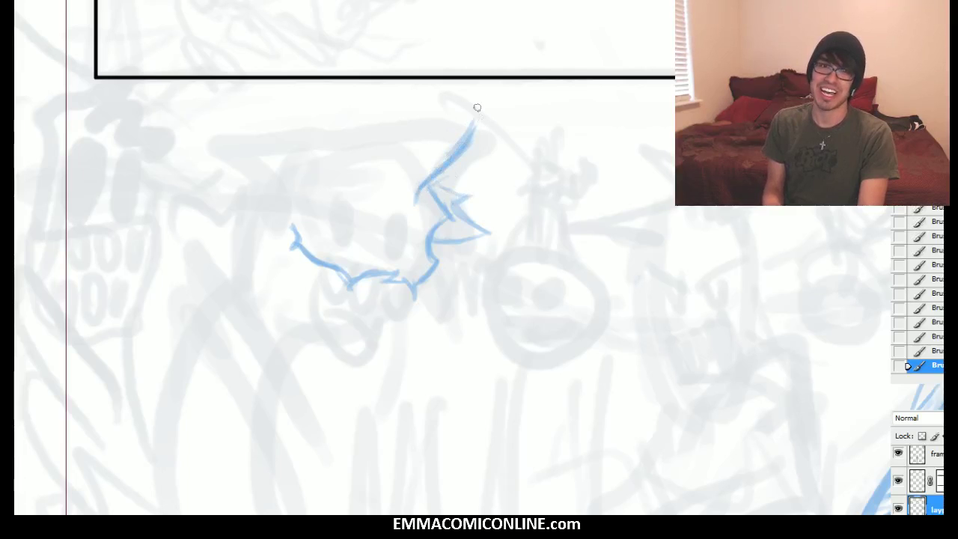
pyautogui.press('e')
pyautogui.moveTo(462, 141); pyautogui.dragTo(476, 118)
# Sketch the spiky hair outline across the top and left side of the left zombie's head, erasing rough edges
pyautogui.press('b')
pyautogui.moveTo(379, 143)
pyautogui.mouseDown()
pyautogui.moveTo(452, 140)
pyautogui.moveTo(476, 129)
pyautogui.mouseUp()
pyautogui.moveTo(449, 138)
pyautogui.mouseDown()
pyautogui.moveTo(411, 140)
pyautogui.moveTo(424, 100)
pyautogui.moveTo(352, 130)
pyautogui.mouseUp()
pyautogui.moveTo(408, 114)
pyautogui.mouseDown()
pyautogui.moveTo(324, 131)
pyautogui.moveTo(387, 128)
pyautogui.moveTo(328, 129)
pyautogui.moveTo(267, 156)
pyautogui.moveTo(298, 140)
pyautogui.moveTo(267, 146)
pyautogui.moveTo(238, 127)
pyautogui.moveTo(260, 191)
pyautogui.moveTo(246, 182)
pyautogui.moveTo(250, 170)
pyautogui.moveTo(225, 198)
pyautogui.moveTo(235, 208)
pyautogui.moveTo(219, 213)
pyautogui.moveTo(250, 226)
pyautogui.mouseUp()
pyautogui.press('e')
pyautogui.moveTo(263, 177); pyautogui.dragTo(268, 188)
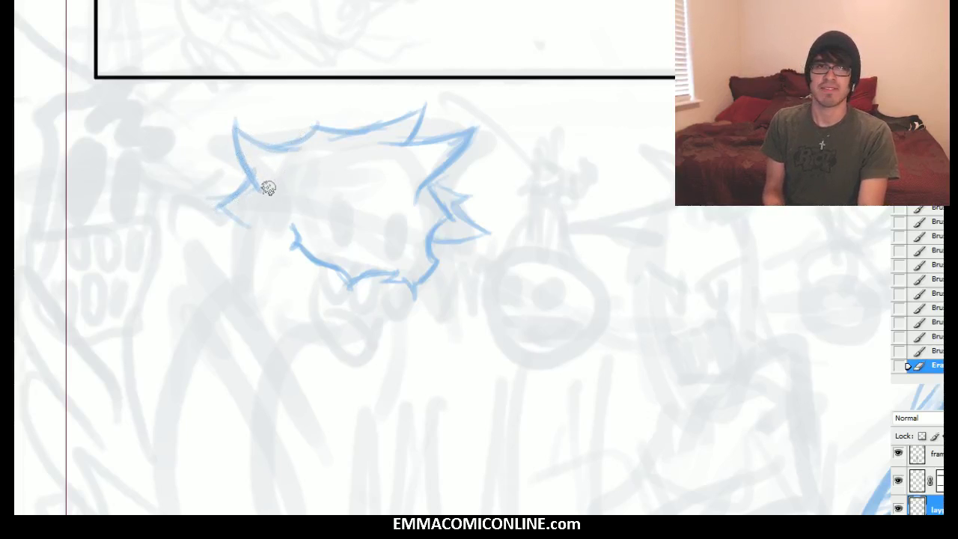
pyautogui.moveTo(437, 181)
pyautogui.mouseDown()
pyautogui.moveTo(429, 168)
pyautogui.moveTo(456, 136)
pyautogui.mouseUp()
pyautogui.moveTo(437, 152)
pyautogui.mouseDown()
pyautogui.moveTo(480, 121)
pyautogui.moveTo(470, 139)
pyautogui.mouseUp()
pyautogui.press('b')
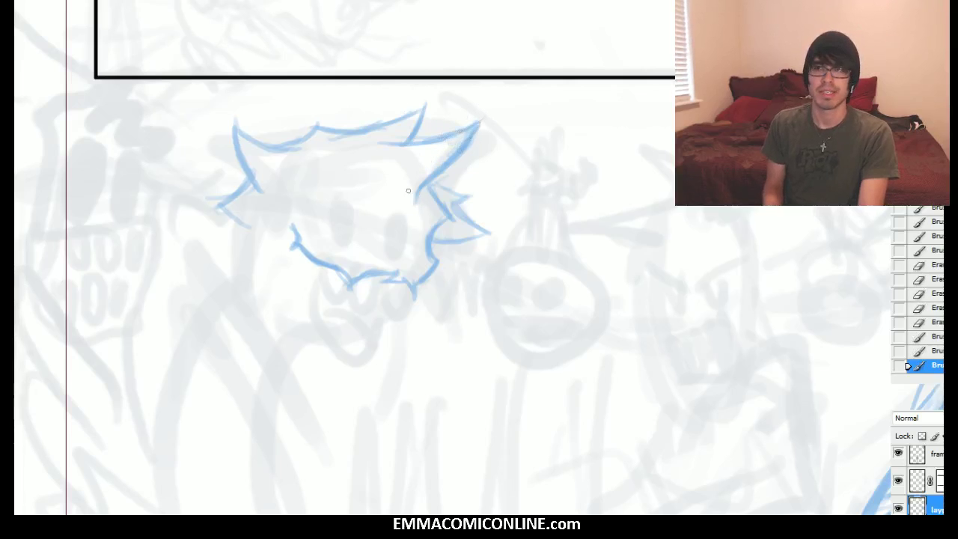
# Draw two filled eye sockets on the left zombie's face, the right one narrower, and touch up the upper mouth line
pyautogui.press('space')
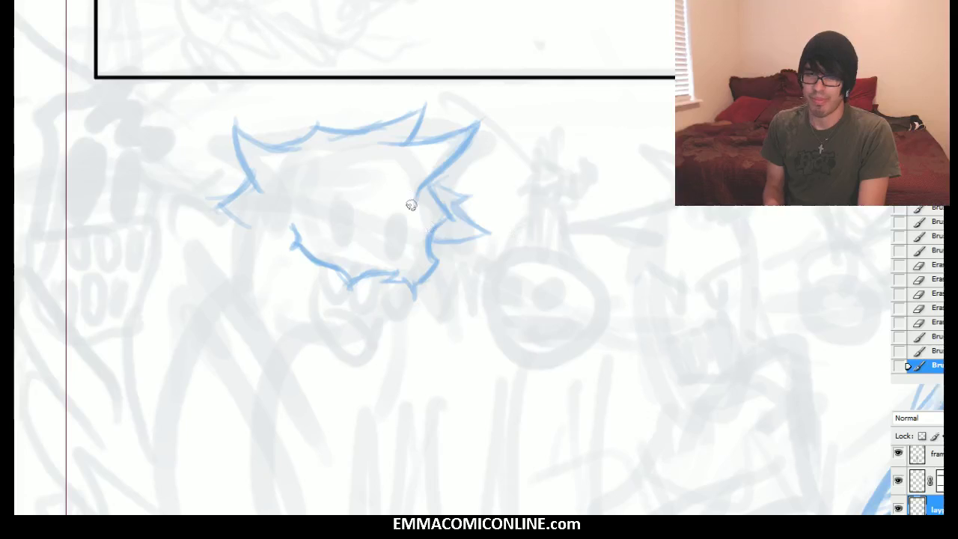
pyautogui.moveTo(321, 233)
pyautogui.mouseDown()
pyautogui.moveTo(345, 207)
pyautogui.moveTo(332, 227)
pyautogui.moveTo(354, 230)
pyautogui.moveTo(339, 219)
pyautogui.moveTo(356, 212)
pyautogui.moveTo(339, 230)
pyautogui.moveTo(353, 238)
pyautogui.mouseUp()
pyautogui.moveTo(405, 220)
pyautogui.mouseDown()
pyautogui.moveTo(401, 252)
pyautogui.moveTo(426, 216)
pyautogui.moveTo(397, 242)
pyautogui.moveTo(409, 220)
pyautogui.moveTo(403, 251)
pyautogui.moveTo(404, 240)
pyautogui.moveTo(432, 241)
pyautogui.moveTo(436, 201)
pyautogui.moveTo(396, 222)
pyautogui.mouseUp()
pyautogui.press('b')
pyautogui.moveTo(387, 280); pyautogui.dragTo(390, 276)
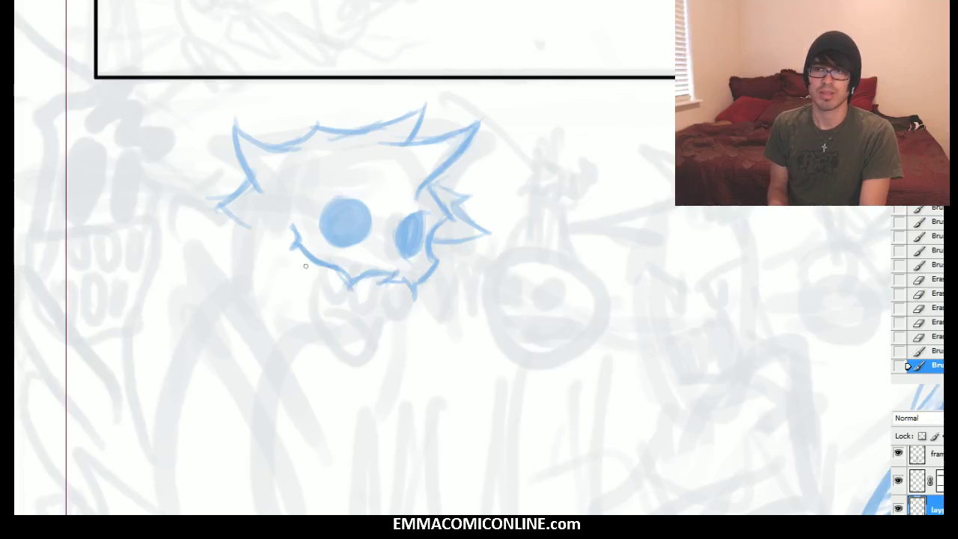
# Draw the left zombie's inner cheek line down from the mouth corner and the jagged lower lip
pyautogui.moveTo(298, 245); pyautogui.dragTo(304, 291)
pyautogui.moveTo(295, 241); pyautogui.dragTo(307, 292)
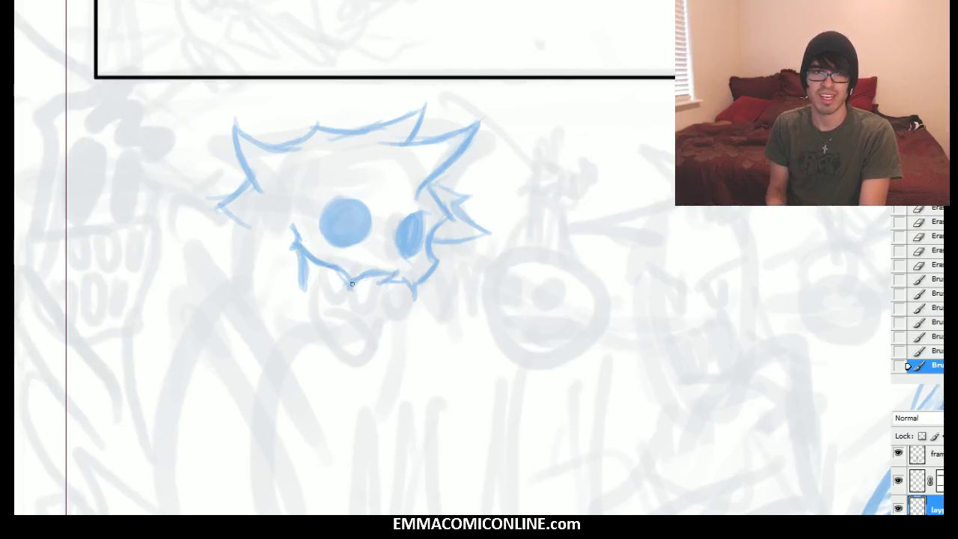
pyautogui.moveTo(302, 289); pyautogui.dragTo(302, 300)
pyautogui.moveTo(301, 262)
pyautogui.mouseDown()
pyautogui.moveTo(302, 300)
pyautogui.moveTo(347, 318)
pyautogui.mouseUp()
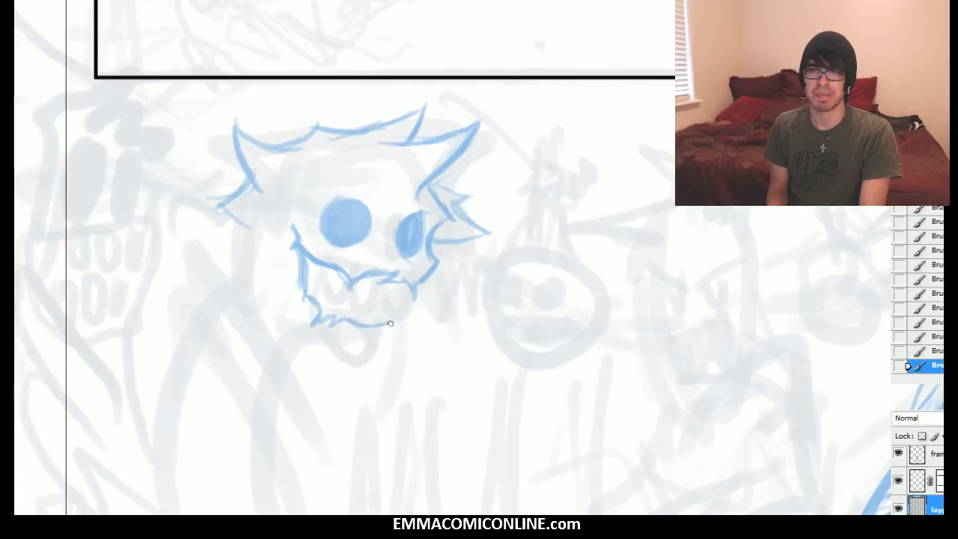
# Outline the left zombie's chin and outer jaw, carrying the line up to the hair at the left
pyautogui.moveTo(377, 337)
pyautogui.mouseDown()
pyautogui.moveTo(382, 328)
pyautogui.moveTo(376, 359)
pyautogui.moveTo(326, 338)
pyautogui.mouseUp()
pyautogui.moveTo(375, 356)
pyautogui.mouseDown()
pyautogui.moveTo(332, 342)
pyautogui.moveTo(303, 346)
pyautogui.moveTo(284, 317)
pyautogui.mouseUp()
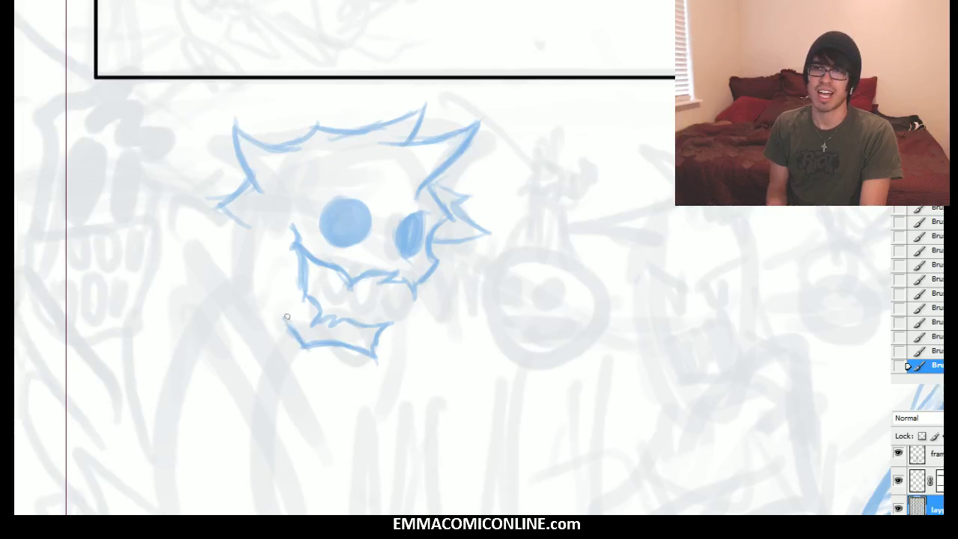
pyautogui.moveTo(264, 299)
pyautogui.mouseDown()
pyautogui.moveTo(268, 267)
pyautogui.moveTo(252, 223)
pyautogui.moveTo(267, 259)
pyautogui.moveTo(277, 249)
pyautogui.mouseUp()
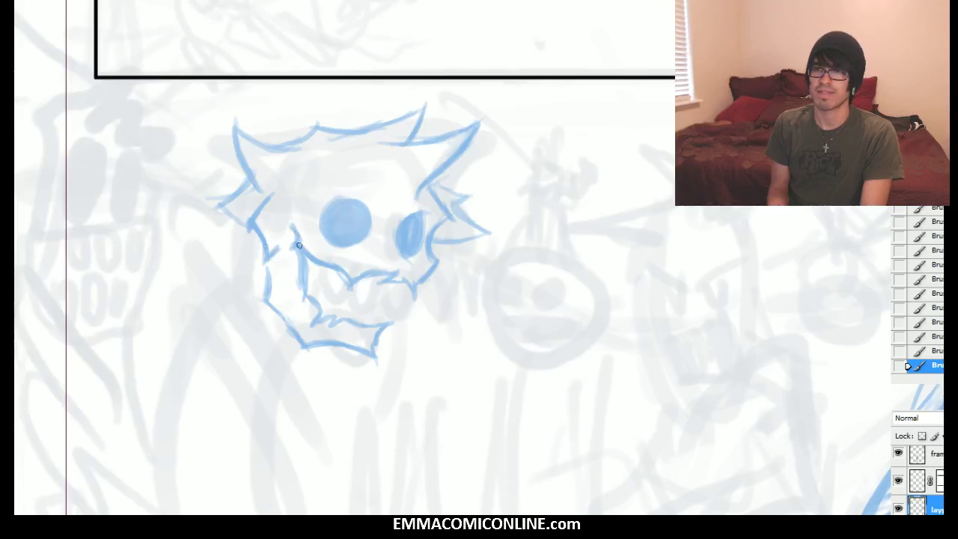
# Add the temple lines on both sides of the left zombie's face and reinforce the hair spikes at the right
pyautogui.moveTo(288, 226)
pyautogui.mouseDown()
pyautogui.moveTo(300, 246)
pyautogui.moveTo(307, 182)
pyautogui.moveTo(292, 162)
pyautogui.mouseUp()
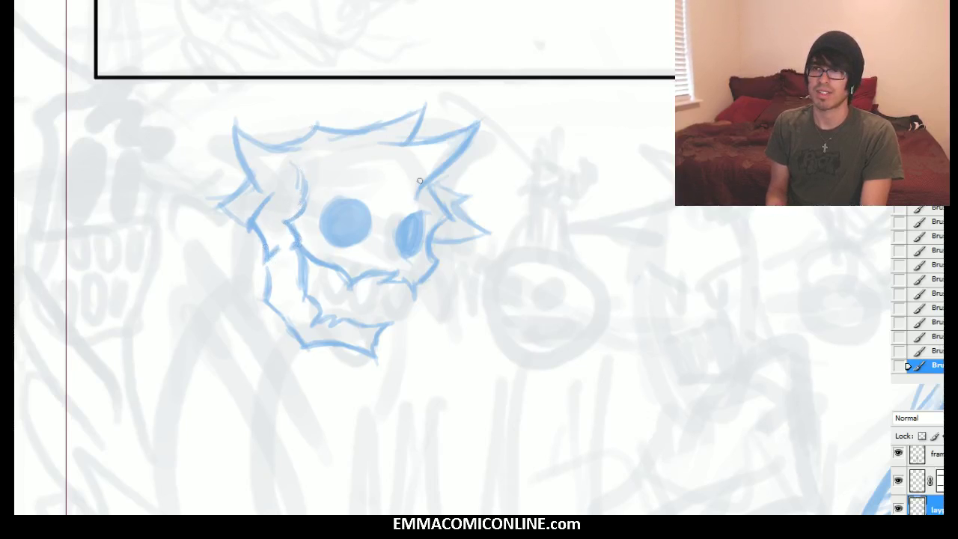
pyautogui.moveTo(419, 191); pyautogui.dragTo(447, 160)
pyautogui.moveTo(442, 242)
pyautogui.mouseDown()
pyautogui.moveTo(489, 234)
pyautogui.moveTo(432, 181)
pyautogui.mouseUp()
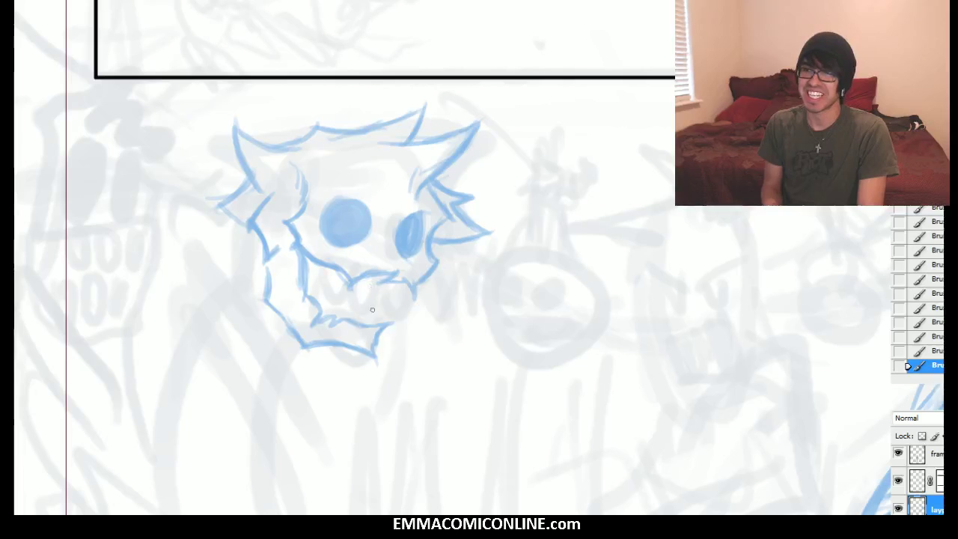
# Sketch the lower right corner of the left zombie's mouth and shade the open mouth solid blue
pyautogui.moveTo(388, 322)
pyautogui.mouseDown()
pyautogui.moveTo(394, 309)
pyautogui.moveTo(379, 310)
pyautogui.moveTo(376, 324)
pyautogui.mouseUp()
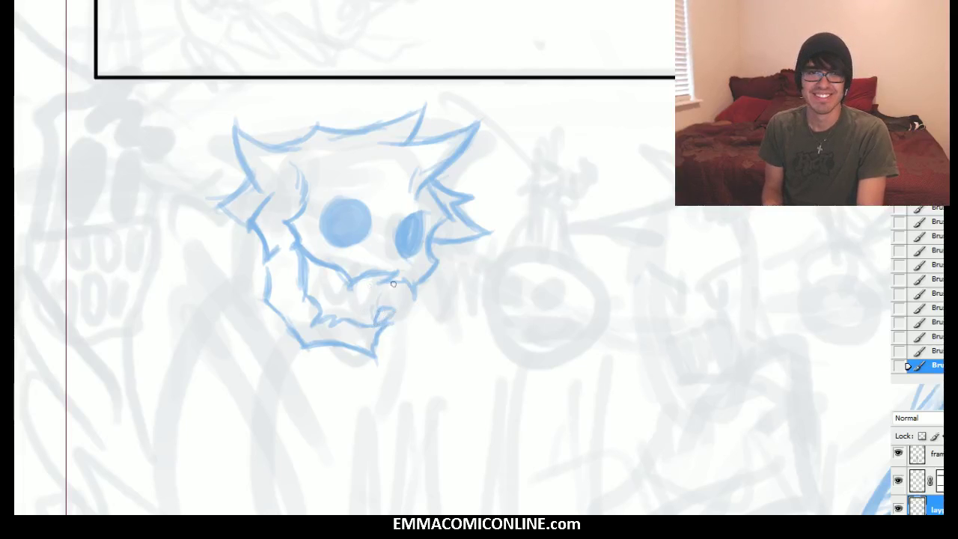
pyautogui.moveTo(313, 269)
pyautogui.mouseDown()
pyautogui.moveTo(319, 293)
pyautogui.moveTo(315, 267)
pyautogui.moveTo(352, 312)
pyautogui.moveTo(349, 291)
pyautogui.moveTo(373, 302)
pyautogui.mouseUp()
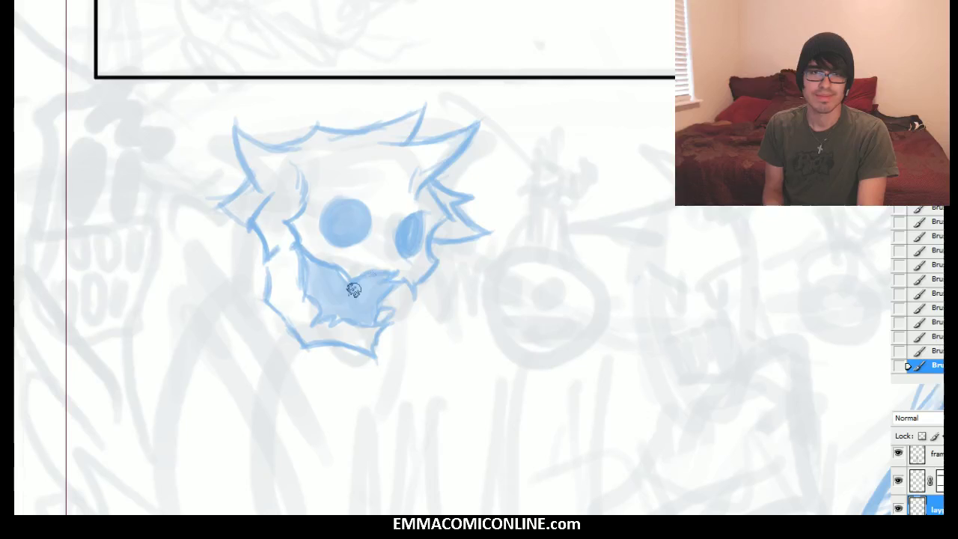
# Draw brow and under-eye creases around the left zombie's larger eye and erase small pupils into both eye sockets
pyautogui.moveTo(643, 284); pyautogui.dragTo(356, 236)
pyautogui.moveTo(124, 166); pyautogui.dragTo(324, 174)
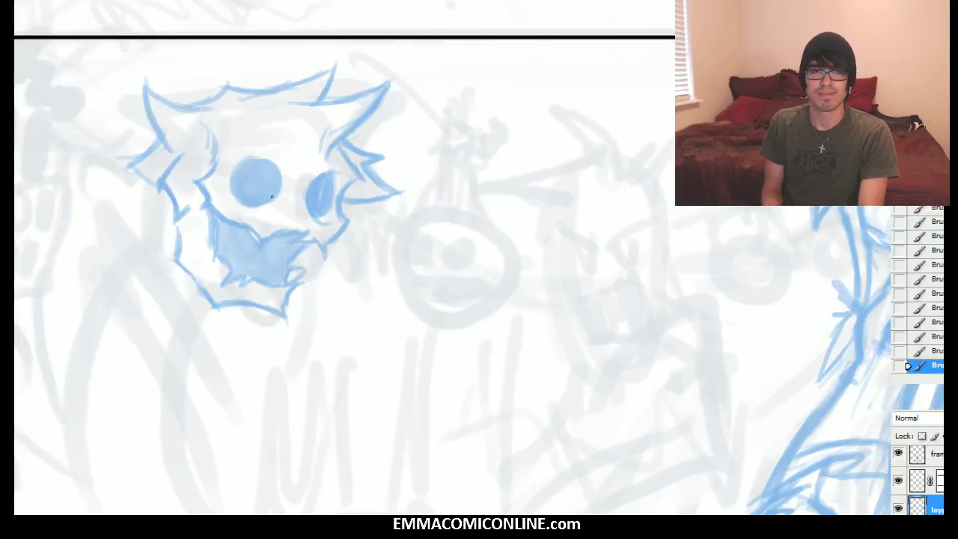
pyautogui.moveTo(282, 202); pyautogui.dragTo(284, 166)
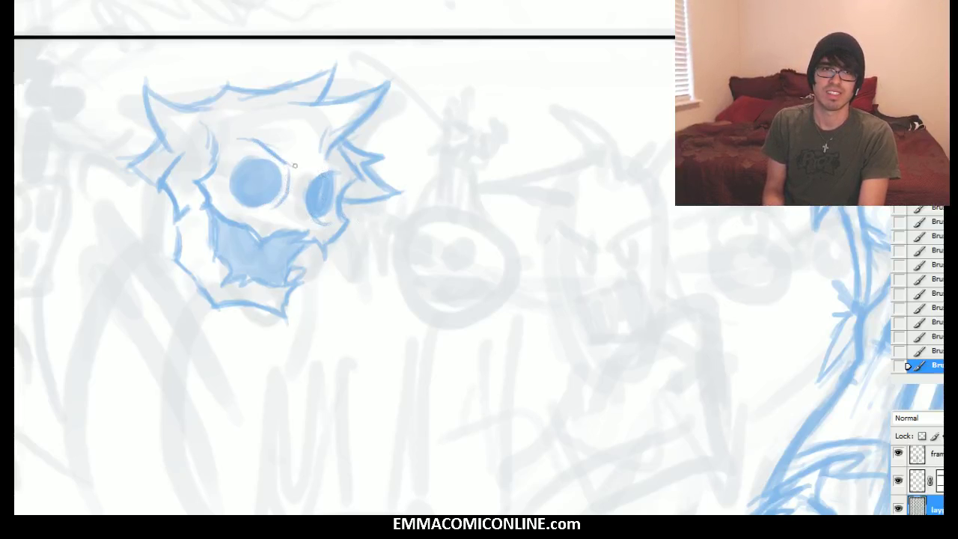
pyautogui.click(253, 184)
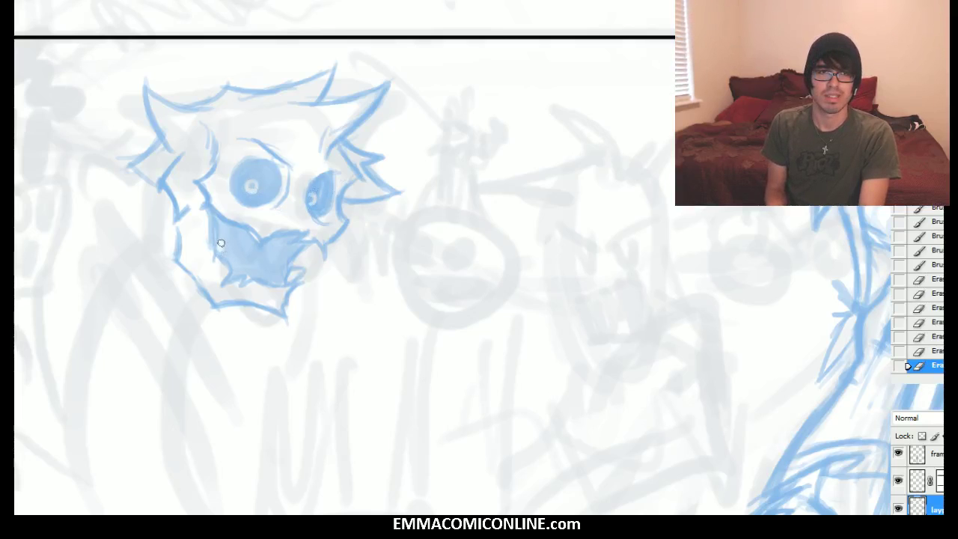
# Darken the left zombie's mouth, erase small teeth along its left and lower edges, and redefine the lower right teeth
pyautogui.moveTo(221, 229)
pyautogui.mouseDown()
pyautogui.moveTo(266, 267)
pyautogui.moveTo(239, 238)
pyautogui.moveTo(261, 261)
pyautogui.moveTo(289, 251)
pyautogui.moveTo(292, 274)
pyautogui.mouseUp()
pyautogui.press('b')
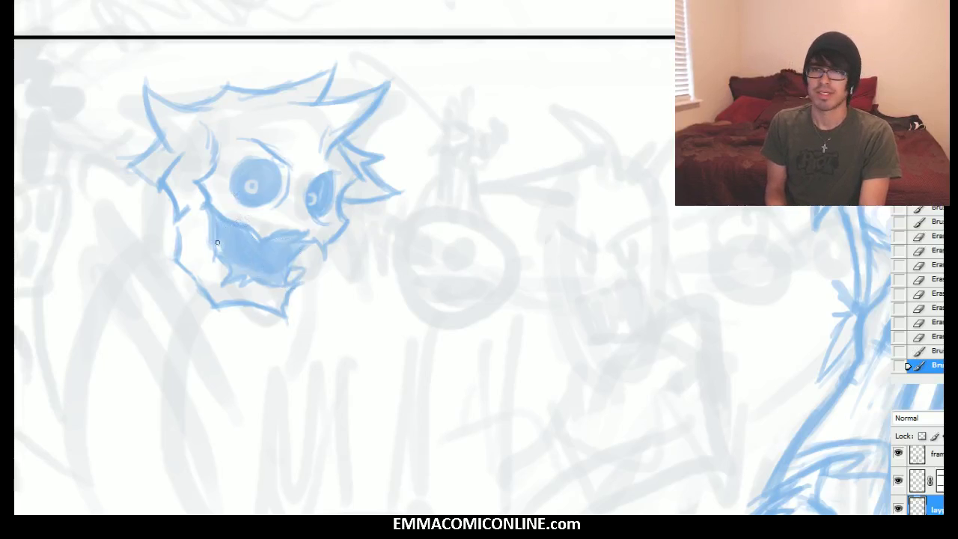
pyautogui.press('e')
pyautogui.moveTo(217, 248); pyautogui.dragTo(235, 258)
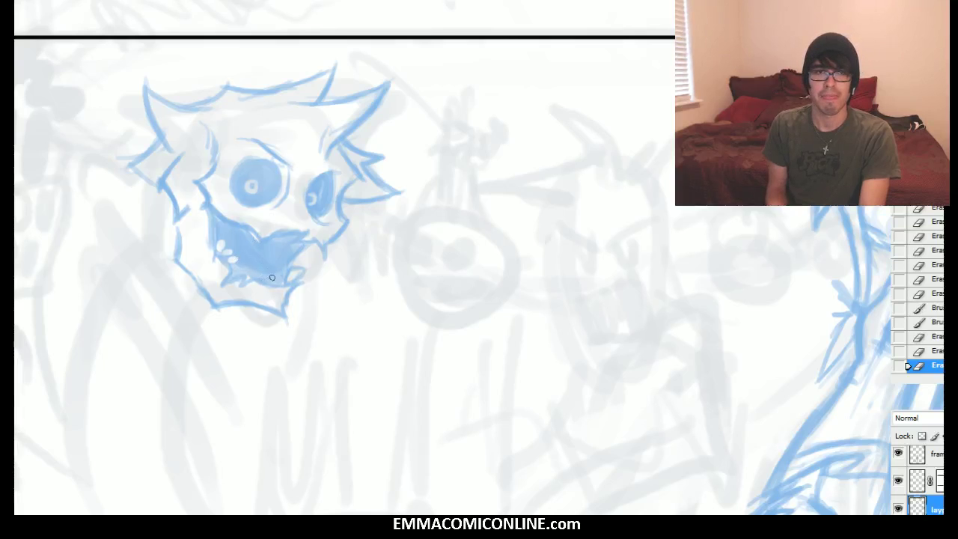
pyautogui.moveTo(280, 277); pyautogui.dragTo(268, 279)
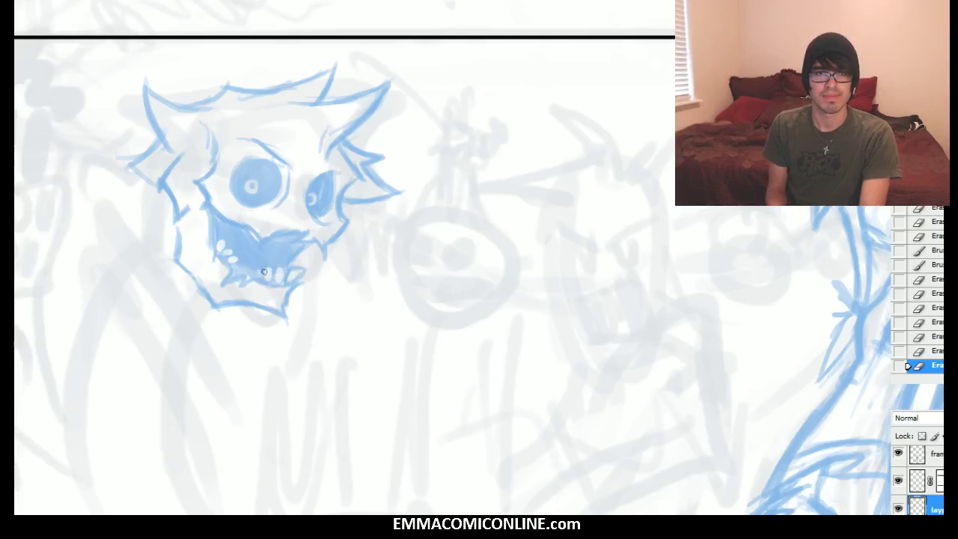
pyautogui.press('b')
pyautogui.moveTo(303, 268); pyautogui.dragTo(298, 263)
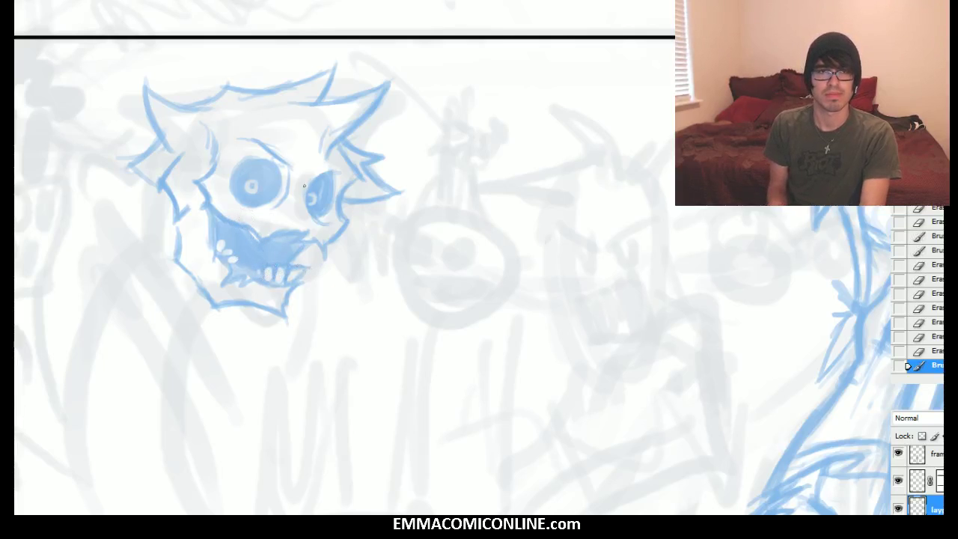
pyautogui.moveTo(342, 219)
pyautogui.mouseDown()
pyautogui.moveTo(264, 237)
pyautogui.moveTo(226, 222)
pyautogui.moveTo(290, 222)
pyautogui.mouseUp()
pyautogui.moveTo(199, 370)
pyautogui.mouseDown()
pyautogui.moveTo(131, 367)
pyautogui.moveTo(180, 370)
pyautogui.mouseUp()
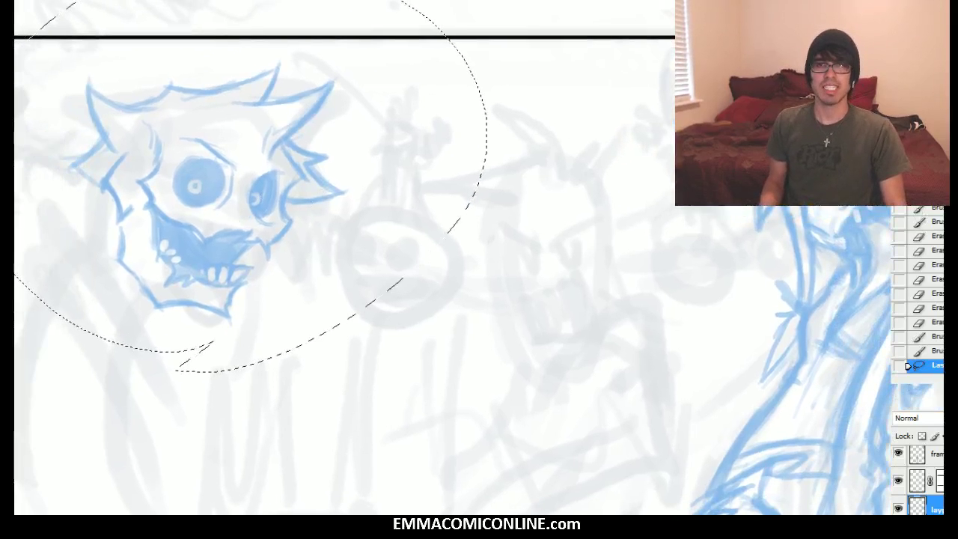
pyautogui.hotkey('ctrl', '-')
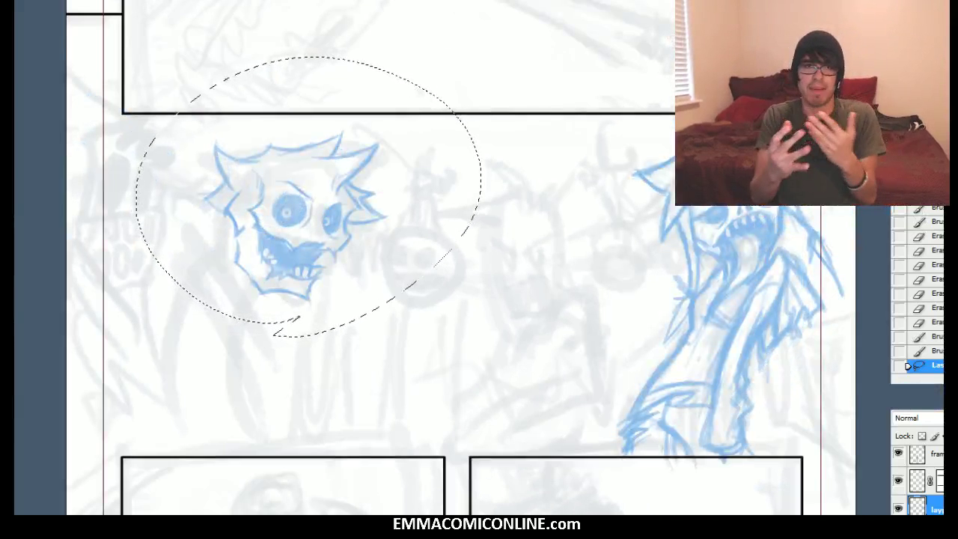
pyautogui.hotkey('ctrl', 'd')
# Sketch spiky hair tufts in blue down the back of the left zombie's head
pyautogui.press('b')
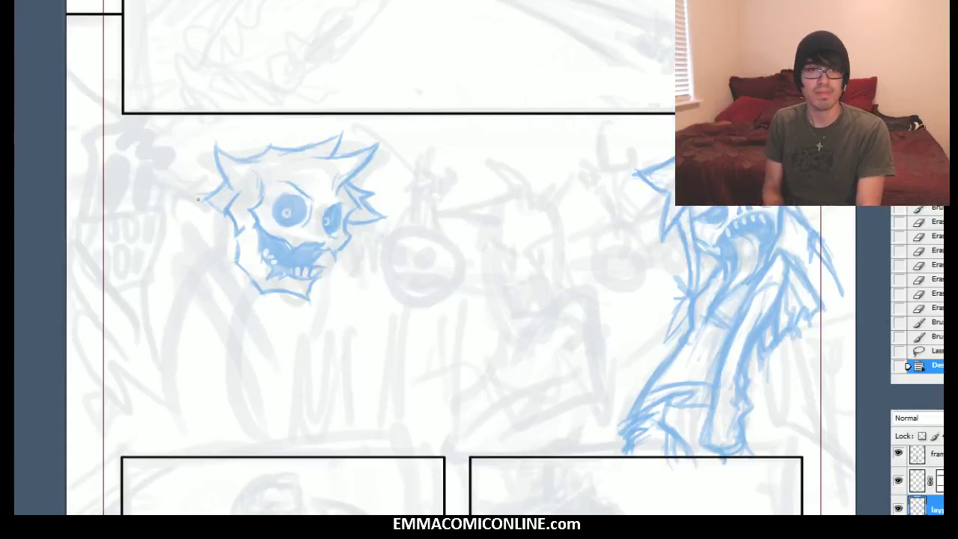
pyautogui.moveTo(227, 187); pyautogui.dragTo(201, 198)
pyautogui.moveTo(203, 198); pyautogui.dragTo(215, 206)
pyautogui.moveTo(212, 202); pyautogui.dragTo(224, 214)
pyautogui.moveTo(232, 197); pyautogui.dragTo(224, 214)
pyautogui.moveTo(225, 213)
pyautogui.mouseDown()
pyautogui.moveTo(197, 249)
pyautogui.moveTo(229, 232)
pyautogui.moveTo(226, 254)
pyautogui.mouseUp()
pyautogui.press('e')
pyautogui.press('b')
pyautogui.moveTo(223, 214)
pyautogui.mouseDown()
pyautogui.moveTo(202, 242)
pyautogui.moveTo(220, 245)
pyautogui.mouseUp()
# Rough in the left zombie's neck and the start of its shoulder, and trim the lowest hair spike behind the neck
pyautogui.moveTo(214, 245)
pyautogui.mouseDown()
pyautogui.moveTo(228, 264)
pyautogui.moveTo(226, 247)
pyautogui.moveTo(237, 277)
pyautogui.moveTo(262, 289)
pyautogui.mouseUp()
pyautogui.moveTo(262, 287); pyautogui.dragTo(250, 305)
pyautogui.moveTo(188, 289)
pyautogui.mouseDown()
pyautogui.moveTo(218, 268)
pyautogui.moveTo(179, 294)
pyautogui.moveTo(216, 269)
pyautogui.moveTo(246, 288)
pyautogui.mouseUp()
pyautogui.moveTo(242, 286); pyautogui.dragTo(244, 293)
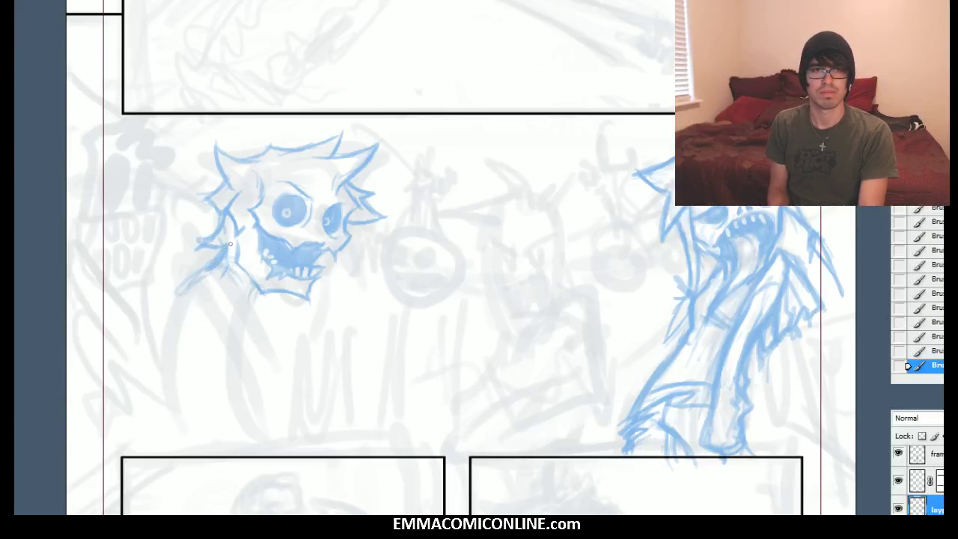
pyautogui.moveTo(197, 238); pyautogui.dragTo(212, 225)
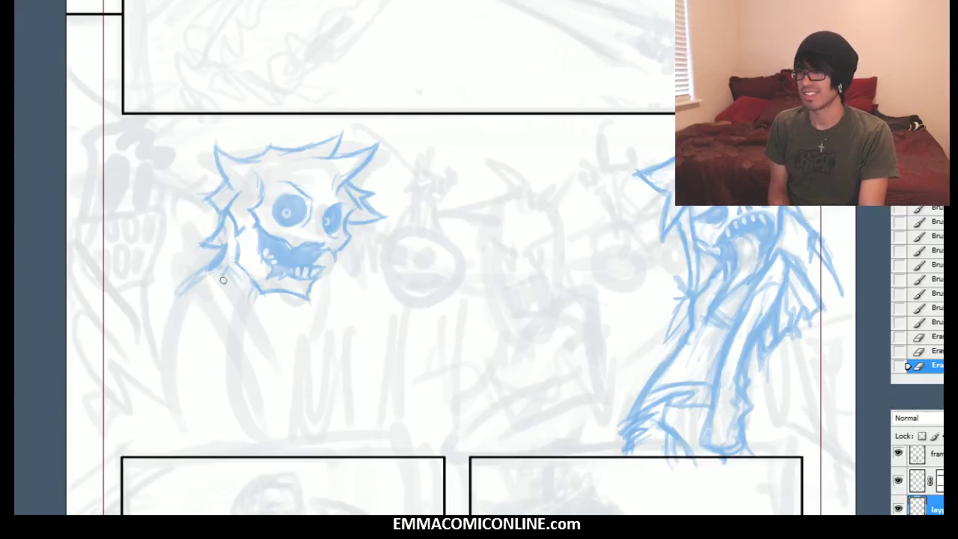
# Try a curved shoulder line and a short chest line below the left zombie's head, and erase the shoulder
pyautogui.moveTo(224, 262); pyautogui.dragTo(207, 271)
pyautogui.moveTo(225, 259)
pyautogui.mouseDown()
pyautogui.moveTo(208, 269)
pyautogui.moveTo(226, 277)
pyautogui.moveTo(188, 288)
pyautogui.mouseUp()
pyautogui.moveTo(217, 269); pyautogui.dragTo(234, 297)
pyautogui.moveTo(217, 269)
pyautogui.mouseDown()
pyautogui.moveTo(194, 276)
pyautogui.moveTo(165, 298)
pyautogui.moveTo(197, 275)
pyautogui.moveTo(193, 300)
pyautogui.moveTo(216, 292)
pyautogui.moveTo(187, 293)
pyautogui.moveTo(199, 273)
pyautogui.moveTo(167, 317)
pyautogui.mouseUp()
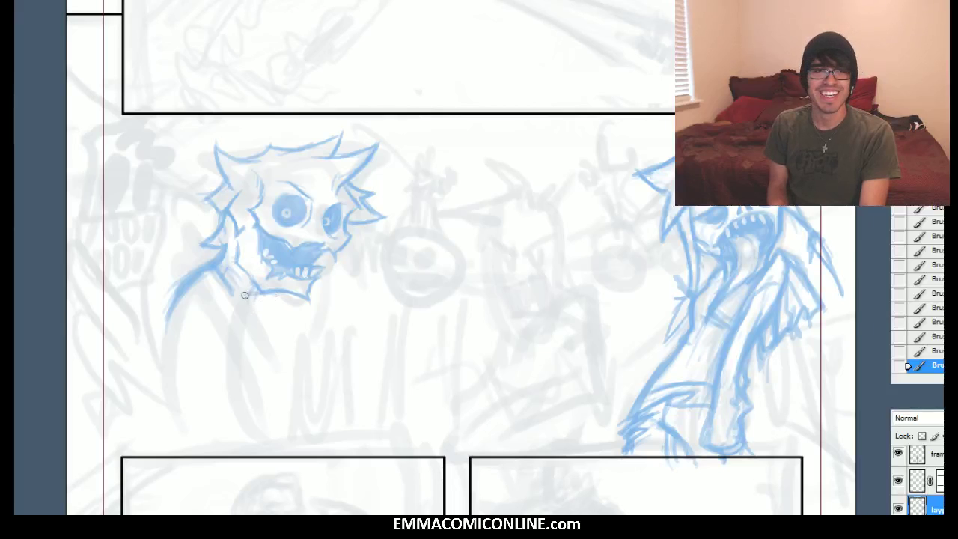
pyautogui.moveTo(257, 294); pyautogui.dragTo(247, 309)
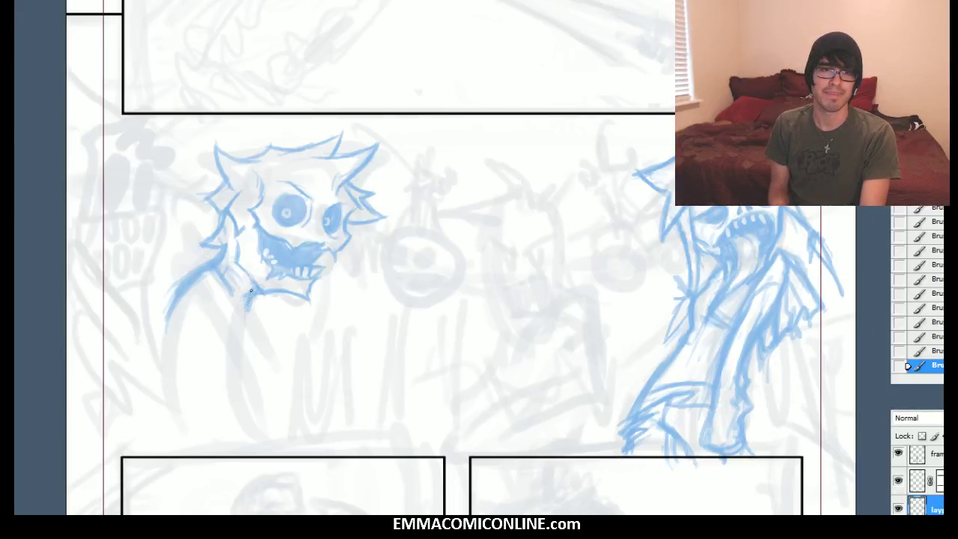
pyautogui.moveTo(252, 324); pyautogui.dragTo(268, 355)
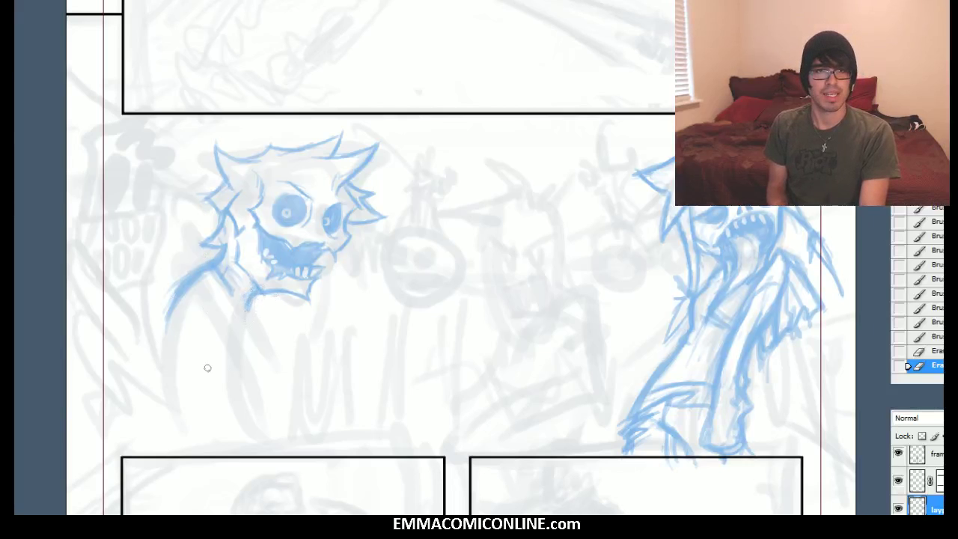
pyautogui.moveTo(227, 280)
pyautogui.mouseDown()
pyautogui.moveTo(164, 307)
pyautogui.moveTo(196, 270)
pyautogui.moveTo(169, 315)
pyautogui.moveTo(231, 289)
pyautogui.mouseUp()
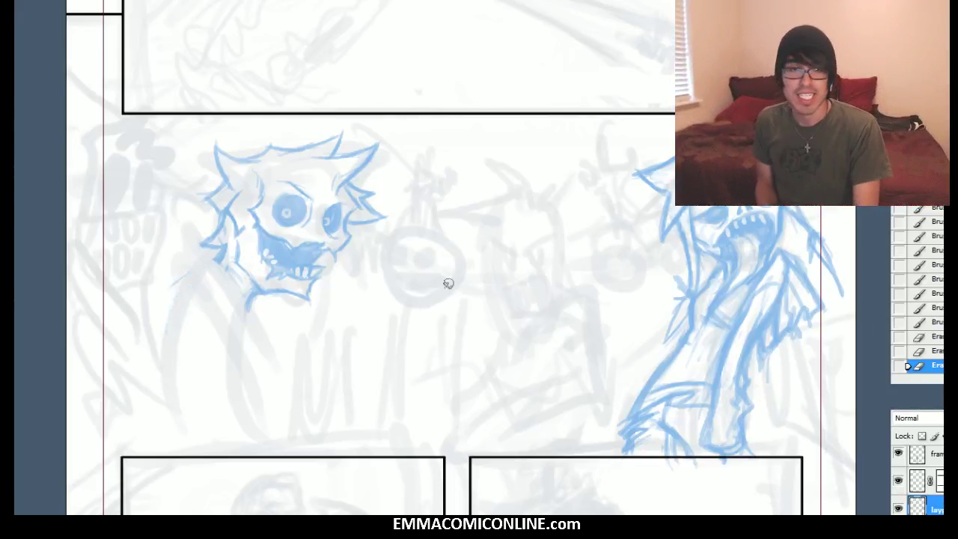
# Try a higher, wider shoulder slope and a diagonal upper-arm line running down from the left zombie's jaw
pyautogui.moveTo(201, 255)
pyautogui.mouseDown()
pyautogui.moveTo(175, 268)
pyautogui.moveTo(193, 259)
pyautogui.mouseUp()
pyautogui.moveTo(228, 268); pyautogui.dragTo(260, 329)
pyautogui.moveTo(202, 253); pyautogui.dragTo(153, 307)
pyautogui.moveTo(185, 274); pyautogui.dragTo(159, 316)
pyautogui.moveTo(180, 277); pyautogui.dragTo(144, 331)
pyautogui.moveTo(163, 299); pyautogui.dragTo(137, 349)
pyautogui.moveTo(253, 310); pyautogui.dragTo(283, 357)
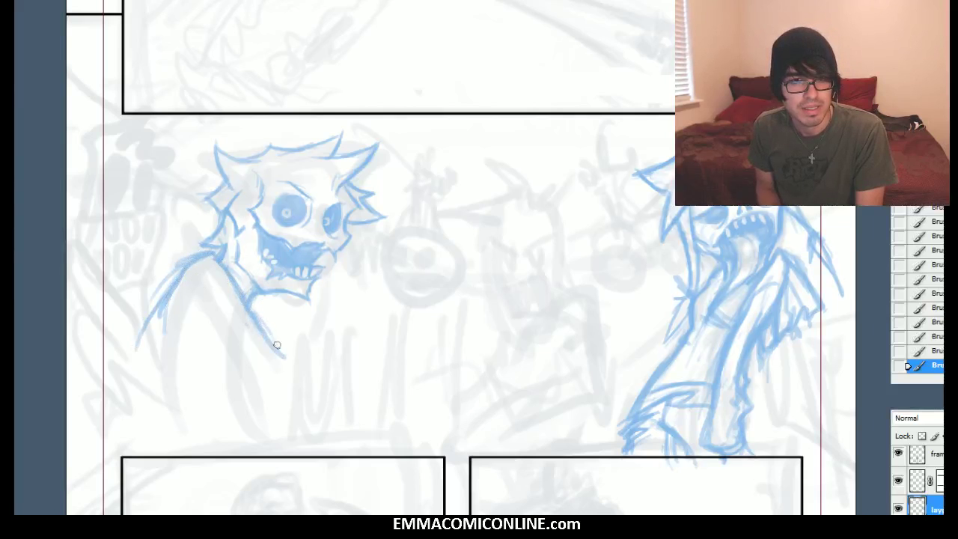
pyautogui.moveTo(249, 322); pyautogui.dragTo(284, 358)
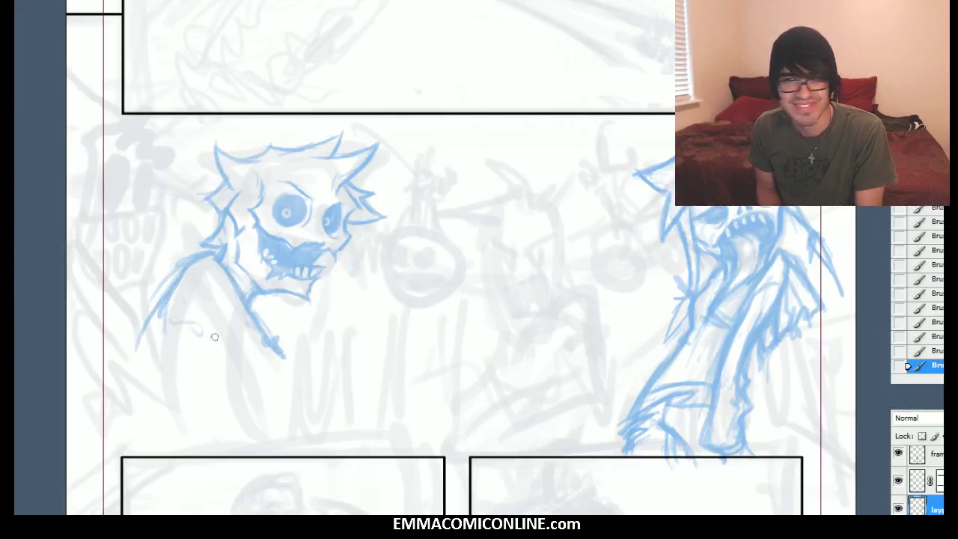
# Try the inner outline of the left zombie's upper arm, closing it off at the elbow
pyautogui.moveTo(186, 313)
pyautogui.mouseDown()
pyautogui.moveTo(237, 366)
pyautogui.moveTo(228, 353)
pyautogui.mouseUp()
pyautogui.moveTo(207, 259); pyautogui.dragTo(185, 318)
pyautogui.moveTo(236, 355); pyautogui.dragTo(244, 388)
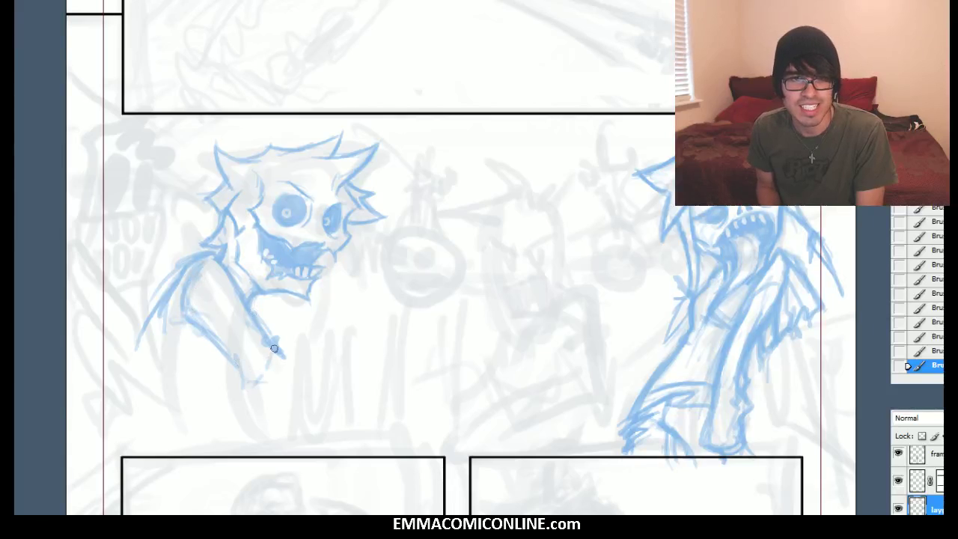
pyautogui.moveTo(283, 360)
pyautogui.mouseDown()
pyautogui.moveTo(317, 357)
pyautogui.moveTo(291, 363)
pyautogui.mouseUp()
pyautogui.moveTo(268, 361)
pyautogui.mouseDown()
pyautogui.moveTo(254, 383)
pyautogui.moveTo(274, 393)
pyautogui.moveTo(318, 389)
pyautogui.moveTo(267, 383)
pyautogui.moveTo(319, 375)
pyautogui.moveTo(318, 356)
pyautogui.moveTo(304, 357)
pyautogui.moveTo(288, 408)
pyautogui.moveTo(269, 354)
pyautogui.moveTo(303, 359)
pyautogui.moveTo(265, 404)
pyautogui.moveTo(298, 348)
pyautogui.moveTo(295, 323)
pyautogui.moveTo(260, 338)
pyautogui.moveTo(248, 385)
pyautogui.mouseUp()
# Try back and torso lines under the left zombie's shoulder, and erase the whole body sketch below the head
pyautogui.press('e')
pyautogui.moveTo(175, 287)
pyautogui.mouseDown()
pyautogui.moveTo(138, 344)
pyautogui.moveTo(144, 423)
pyautogui.mouseUp()
pyautogui.moveTo(223, 346); pyautogui.dragTo(251, 440)
pyautogui.moveTo(241, 400); pyautogui.dragTo(264, 440)
pyautogui.press('e')
pyautogui.moveTo(257, 321)
pyautogui.mouseDown()
pyautogui.moveTo(226, 286)
pyautogui.moveTo(214, 340)
pyautogui.moveTo(182, 287)
pyautogui.moveTo(157, 297)
pyautogui.moveTo(184, 402)
pyautogui.mouseUp()
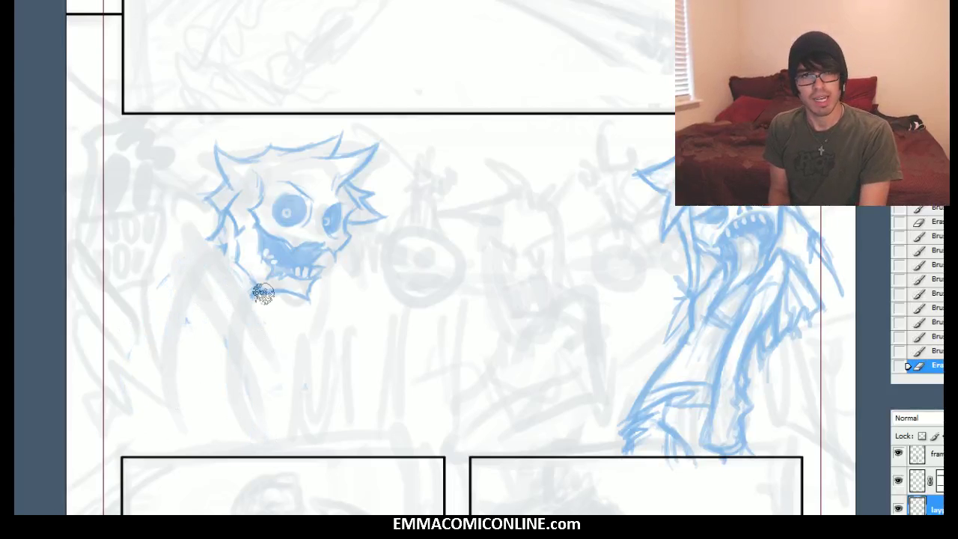
# Redraw the left zombie's neck and shoulder, and extend the outer upper-arm line diagonally from under the jaw
pyautogui.moveTo(226, 262); pyautogui.dragTo(249, 298)
pyautogui.moveTo(237, 259); pyautogui.dragTo(262, 295)
pyautogui.moveTo(243, 259)
pyautogui.mouseDown()
pyautogui.moveTo(291, 311)
pyautogui.moveTo(277, 301)
pyautogui.moveTo(282, 319)
pyautogui.mouseUp()
pyautogui.moveTo(243, 264)
pyautogui.mouseDown()
pyautogui.moveTo(223, 256)
pyautogui.moveTo(195, 289)
pyautogui.mouseUp()
pyautogui.moveTo(224, 259); pyautogui.dragTo(170, 291)
pyautogui.moveTo(267, 298); pyautogui.dragTo(297, 335)
pyautogui.moveTo(246, 260); pyautogui.dragTo(297, 334)
pyautogui.moveTo(264, 285); pyautogui.dragTo(287, 334)
# Draw the left zombie's hunched back and block in its raised, drooping hand in front of the chest
pyautogui.moveTo(213, 266); pyautogui.dragTo(188, 314)
pyautogui.moveTo(228, 250)
pyautogui.mouseDown()
pyautogui.moveTo(161, 318)
pyautogui.moveTo(165, 372)
pyautogui.mouseUp()
pyautogui.moveTo(183, 303); pyautogui.dragTo(180, 416)
pyautogui.moveTo(291, 325)
pyautogui.mouseDown()
pyautogui.moveTo(337, 337)
pyautogui.moveTo(357, 331)
pyautogui.moveTo(387, 368)
pyautogui.moveTo(338, 383)
pyautogui.moveTo(383, 409)
pyautogui.mouseUp()
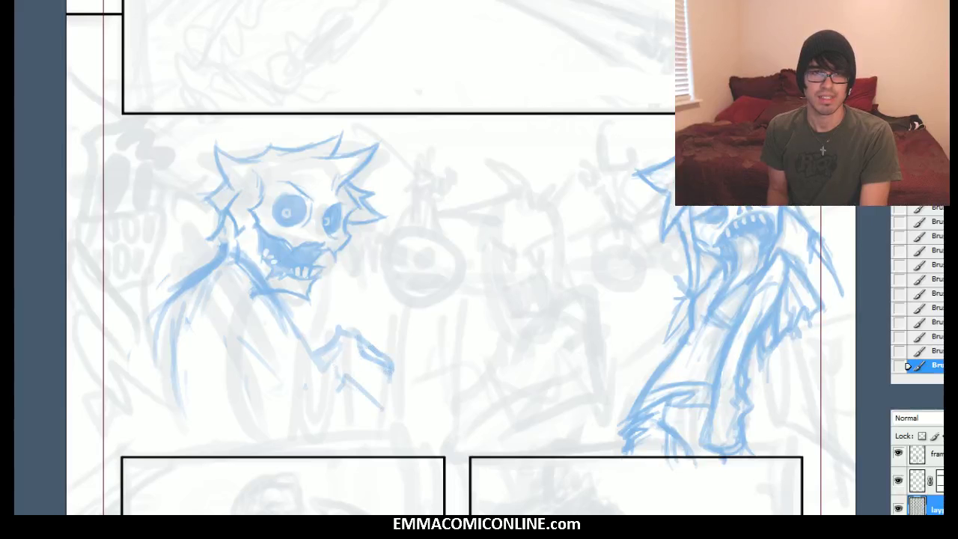
pyautogui.moveTo(342, 376)
pyautogui.mouseDown()
pyautogui.moveTo(318, 393)
pyautogui.moveTo(338, 370)
pyautogui.moveTo(320, 408)
pyautogui.moveTo(291, 420)
pyautogui.mouseUp()
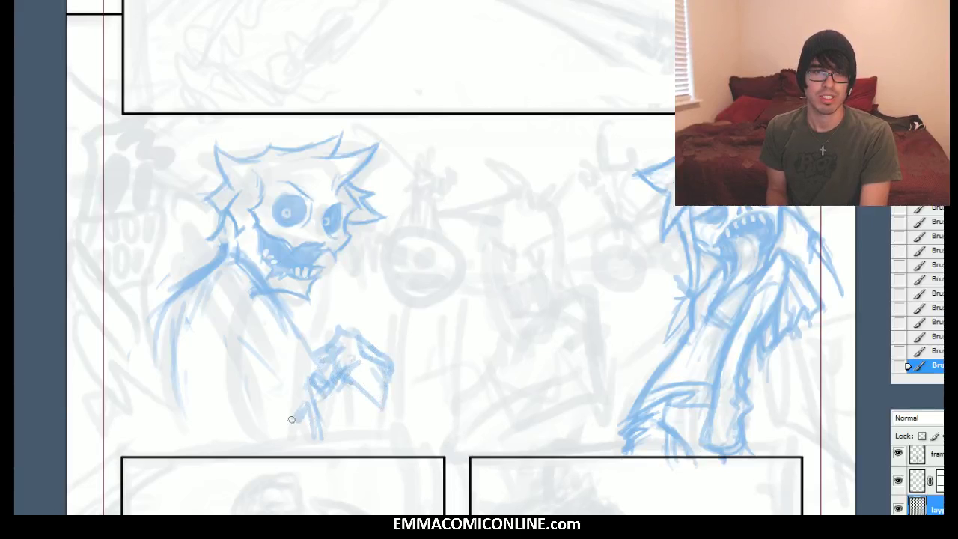
# Sketch the underside of the left zombie's raised arm with a ragged edge, and the belly line below it
pyautogui.moveTo(267, 367); pyautogui.dragTo(285, 392)
pyautogui.moveTo(240, 343)
pyautogui.mouseDown()
pyautogui.moveTo(235, 260)
pyautogui.moveTo(225, 328)
pyautogui.mouseUp()
pyautogui.moveTo(255, 358)
pyautogui.mouseDown()
pyautogui.moveTo(271, 395)
pyautogui.moveTo(258, 391)
pyautogui.moveTo(261, 422)
pyautogui.moveTo(280, 451)
pyautogui.mouseUp()
# Sketch the left zombie's other arm hanging from the hunched shoulder, with rough finger strokes at its lower end
pyautogui.moveTo(162, 385); pyautogui.dragTo(180, 416)
pyautogui.moveTo(171, 363); pyautogui.dragTo(187, 448)
pyautogui.moveTo(179, 341); pyautogui.dragTo(193, 453)
pyautogui.moveTo(195, 302)
pyautogui.mouseDown()
pyautogui.moveTo(170, 357)
pyautogui.moveTo(206, 293)
pyautogui.mouseUp()
pyautogui.moveTo(205, 288)
pyautogui.mouseDown()
pyautogui.moveTo(190, 325)
pyautogui.moveTo(153, 329)
pyautogui.mouseUp()
pyautogui.moveTo(150, 410)
pyautogui.mouseDown()
pyautogui.moveTo(180, 454)
pyautogui.moveTo(168, 442)
pyautogui.mouseUp()
pyautogui.moveTo(162, 425)
pyautogui.mouseDown()
pyautogui.moveTo(163, 462)
pyautogui.moveTo(155, 440)
pyautogui.mouseUp()
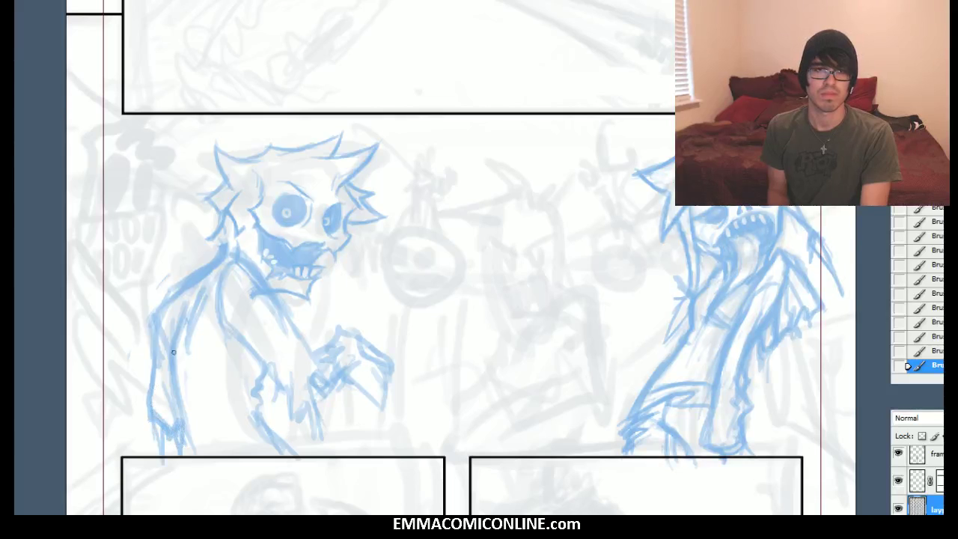
pyautogui.moveTo(177, 287); pyautogui.dragTo(151, 388)
# Lasso the left zombie's body below the head, scale it up slightly and reposition it under the neck
pyautogui.press('l')
pyautogui.moveTo(311, 324)
pyautogui.mouseDown()
pyautogui.moveTo(238, 237)
pyautogui.moveTo(153, 264)
pyautogui.moveTo(217, 503)
pyautogui.moveTo(318, 327)
pyautogui.mouseUp()
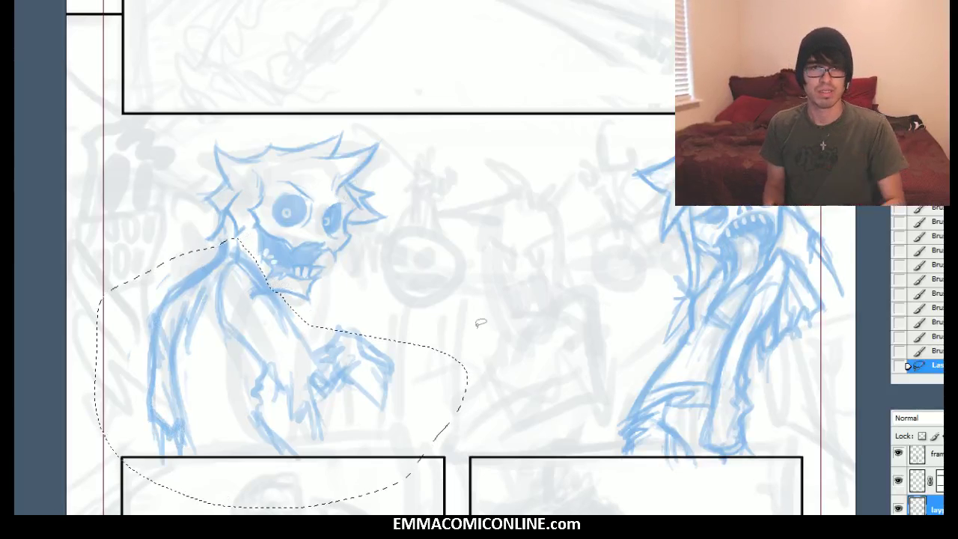
pyautogui.hotkey('ctrl', 't')
pyautogui.moveTo(468, 238); pyautogui.dragTo(496, 229)
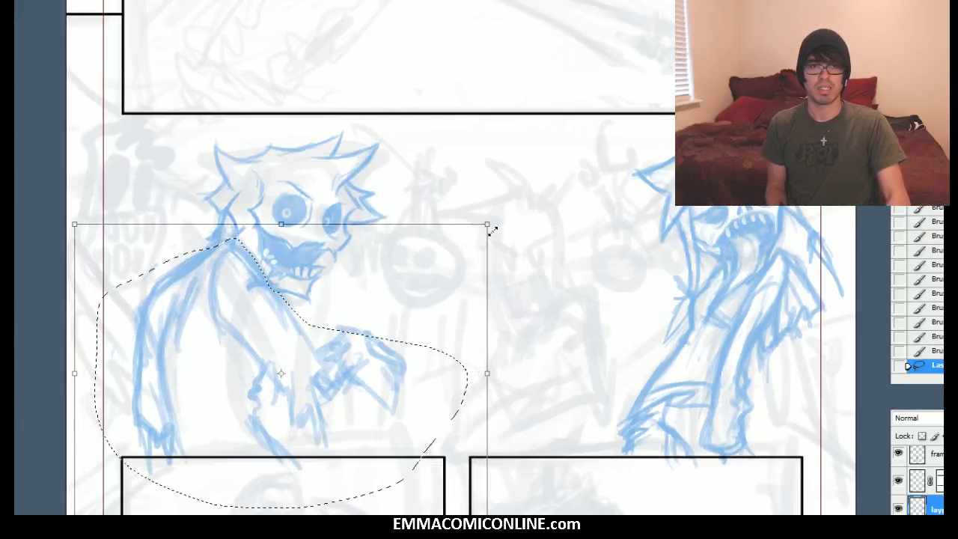
pyautogui.moveTo(374, 378); pyautogui.dragTo(386, 383)
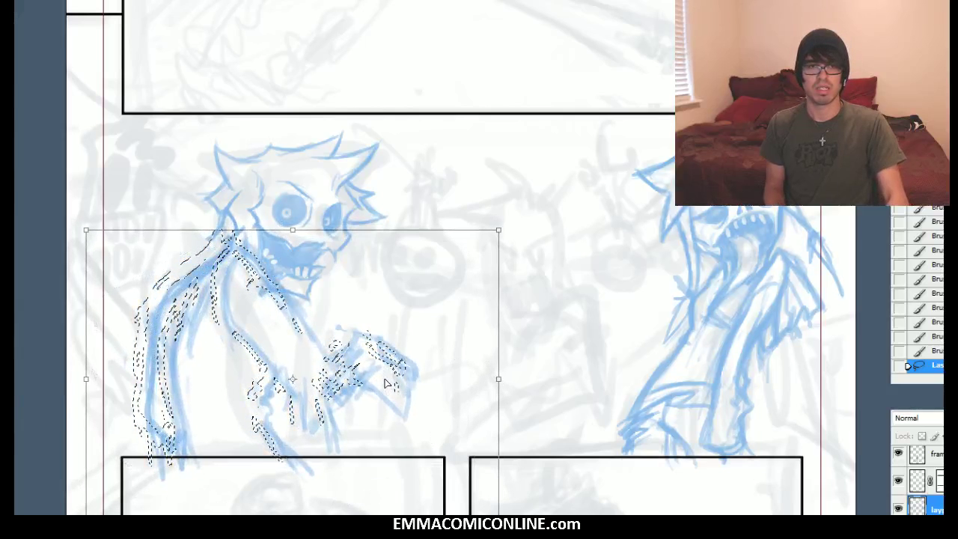
pyautogui.press('Return')
pyautogui.hotkey('ctrl', 'd')
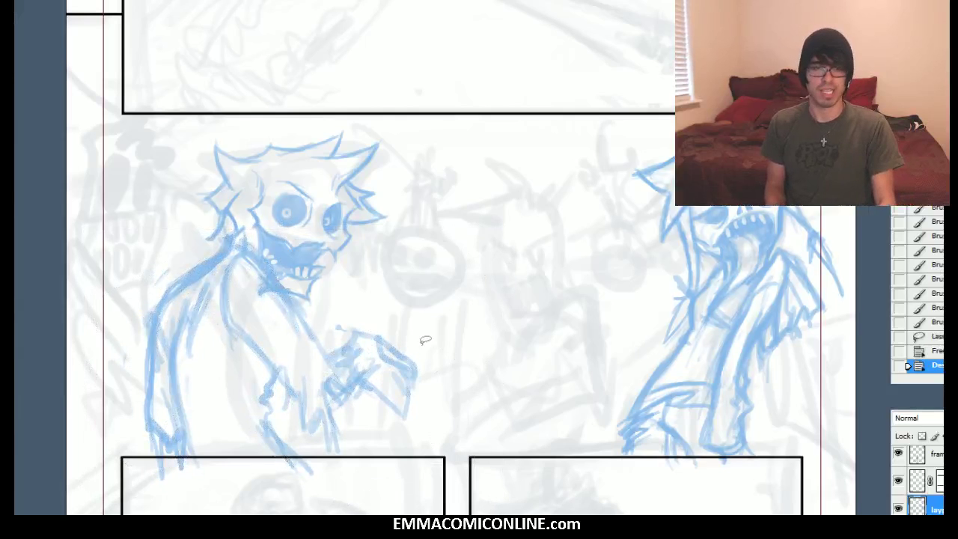
# Erase body lines overlapping the left zombie's jaw and neck, and redraw the hair strands at its nape
pyautogui.press('e')
pyautogui.moveTo(267, 282)
pyautogui.mouseDown()
pyautogui.moveTo(295, 327)
pyautogui.moveTo(262, 292)
pyautogui.mouseUp()
pyautogui.moveTo(241, 238)
pyautogui.mouseDown()
pyautogui.moveTo(221, 265)
pyautogui.moveTo(243, 240)
pyautogui.moveTo(226, 224)
pyautogui.moveTo(202, 254)
pyautogui.mouseUp()
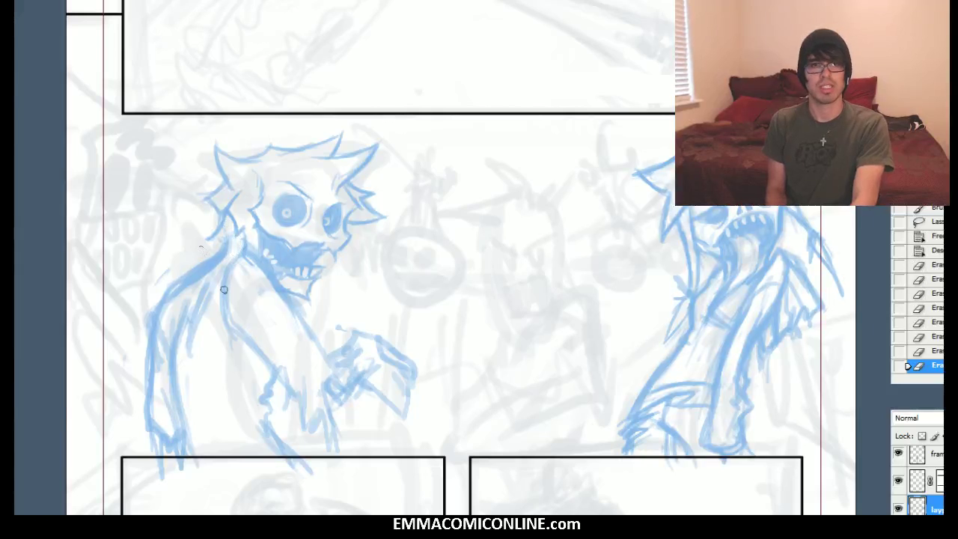
pyautogui.press('b')
pyautogui.moveTo(226, 217); pyautogui.dragTo(209, 241)
pyautogui.moveTo(224, 220)
pyautogui.mouseDown()
pyautogui.moveTo(213, 239)
pyautogui.moveTo(241, 252)
pyautogui.mouseUp()
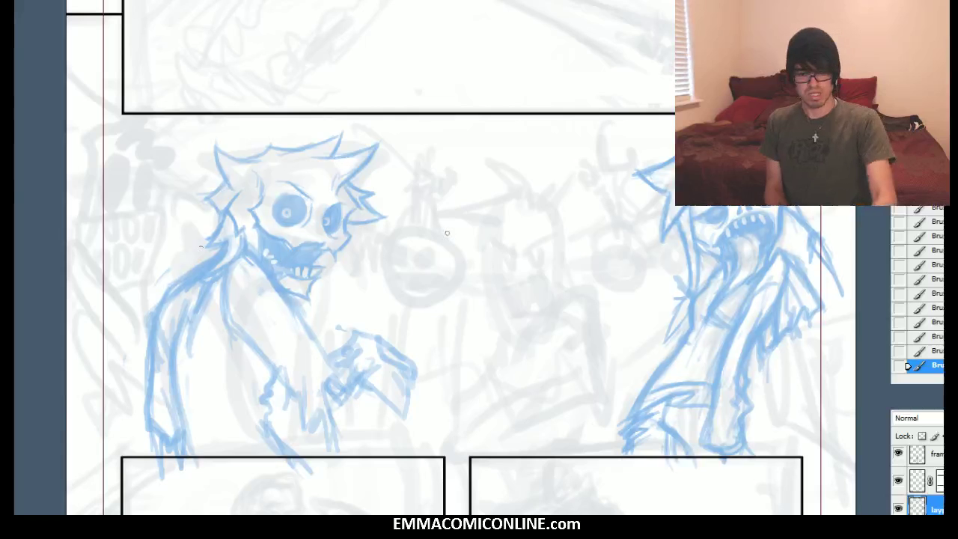
# Flip the canvas horizontally and erase stray lines around the hunched zombie's hanging arm and upper back
pyautogui.hotkey('ctrl', 'shift', 'h')
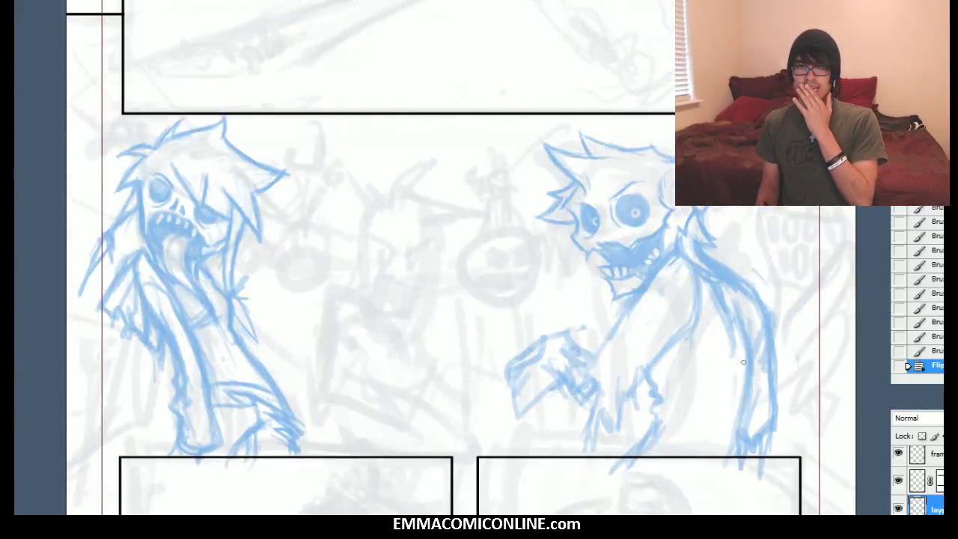
pyautogui.moveTo(752, 381)
pyautogui.mouseDown()
pyautogui.moveTo(743, 322)
pyautogui.moveTo(751, 343)
pyautogui.mouseUp()
pyautogui.moveTo(764, 310); pyautogui.dragTo(753, 339)
pyautogui.moveTo(753, 341)
pyautogui.mouseDown()
pyautogui.moveTo(745, 307)
pyautogui.moveTo(751, 331)
pyautogui.mouseUp()
pyautogui.moveTo(747, 315)
pyautogui.mouseDown()
pyautogui.moveTo(745, 342)
pyautogui.moveTo(744, 333)
pyautogui.mouseUp()
pyautogui.moveTo(741, 323); pyautogui.dragTo(743, 291)
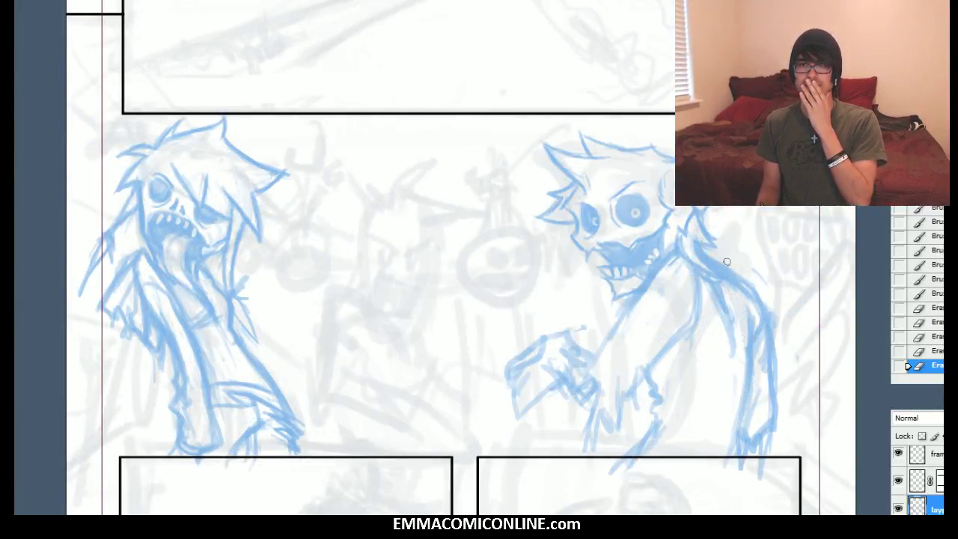
pyautogui.moveTo(705, 259); pyautogui.dragTo(738, 282)
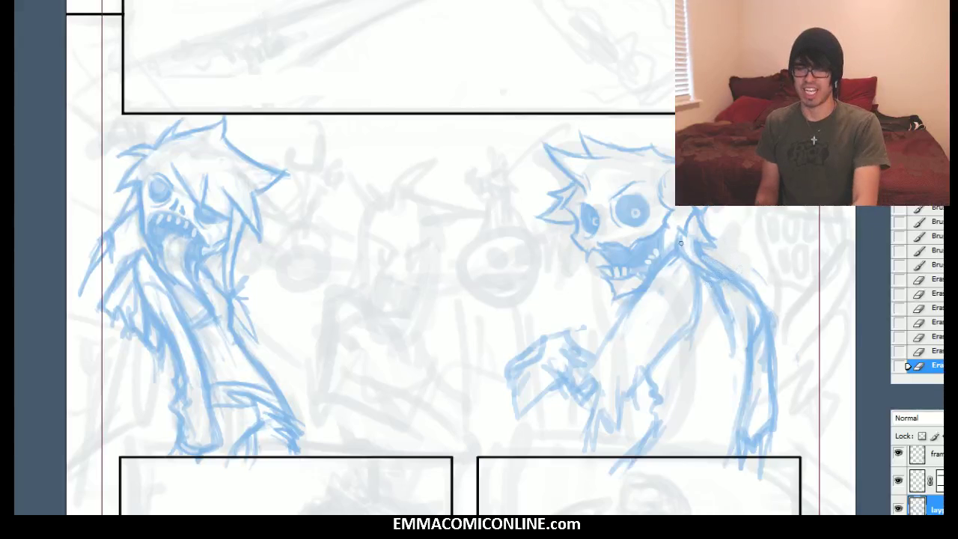
# Redefine the hunched zombie's nape and neck, and curve its outer arm line from the jaw down to the raised wrist
pyautogui.moveTo(691, 261)
pyautogui.mouseDown()
pyautogui.moveTo(717, 283)
pyautogui.moveTo(722, 262)
pyautogui.mouseUp()
pyautogui.moveTo(714, 260)
pyautogui.mouseDown()
pyautogui.moveTo(742, 273)
pyautogui.moveTo(715, 261)
pyautogui.moveTo(754, 266)
pyautogui.moveTo(743, 286)
pyautogui.moveTo(669, 241)
pyautogui.moveTo(699, 267)
pyautogui.mouseUp()
pyautogui.moveTo(634, 304); pyautogui.dragTo(654, 281)
pyautogui.moveTo(634, 302); pyautogui.dragTo(662, 273)
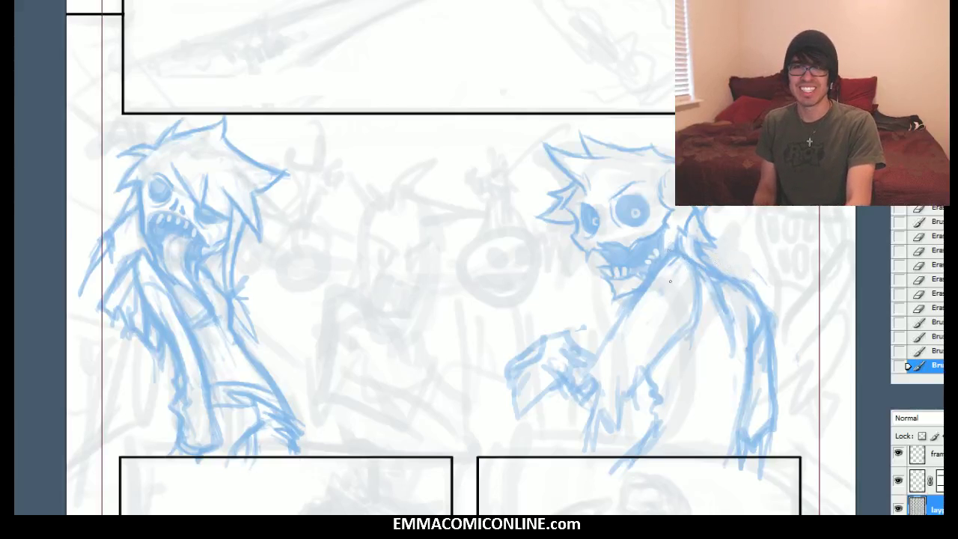
pyautogui.moveTo(692, 324); pyautogui.dragTo(656, 362)
pyautogui.moveTo(594, 355)
pyautogui.mouseDown()
pyautogui.moveTo(629, 317)
pyautogui.moveTo(602, 348)
pyautogui.mouseUp()
pyautogui.moveTo(642, 298)
pyautogui.mouseDown()
pyautogui.moveTo(661, 279)
pyautogui.moveTo(637, 333)
pyautogui.moveTo(590, 330)
pyautogui.moveTo(606, 333)
pyautogui.moveTo(630, 302)
pyautogui.mouseUp()
# Erase leftover rough lines along the hunched zombie's raised arm and touch up the hair behind its neck
pyautogui.press('e')
pyautogui.moveTo(627, 312); pyautogui.dragTo(638, 297)
pyautogui.moveTo(636, 330); pyautogui.dragTo(654, 306)
pyautogui.moveTo(642, 355); pyautogui.dragTo(648, 363)
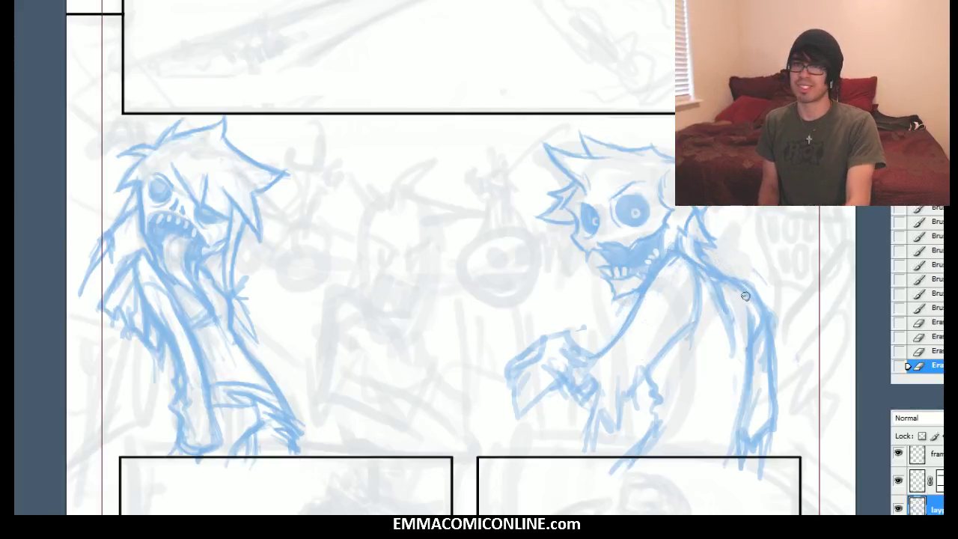
pyautogui.press('b')
pyautogui.moveTo(714, 245); pyautogui.dragTo(704, 226)
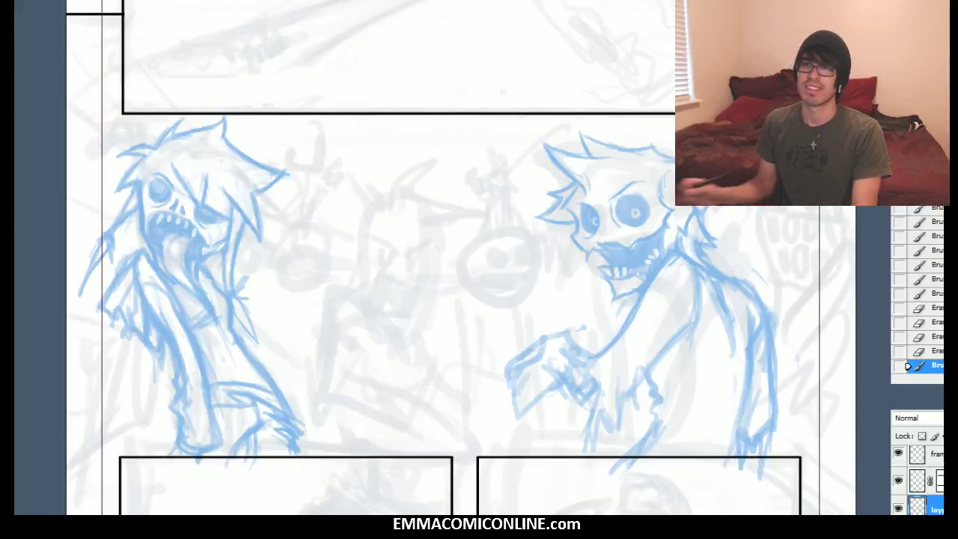
# Check the painted zombie reference in Windows Photo Gallery, and move it back off the comic page
pyautogui.moveTo(943, 6); pyautogui.dragTo(274, 6)
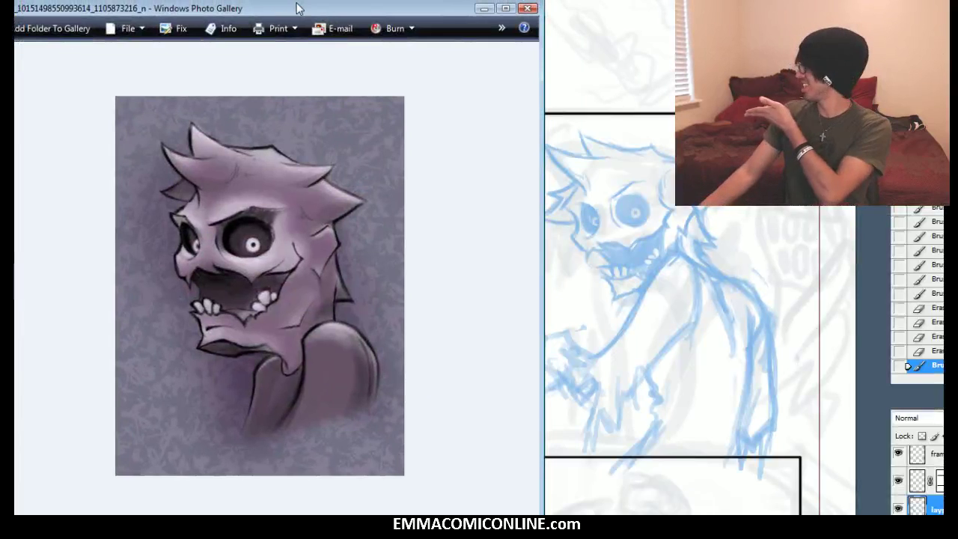
pyautogui.moveTo(300, 9); pyautogui.dragTo(943, 8)
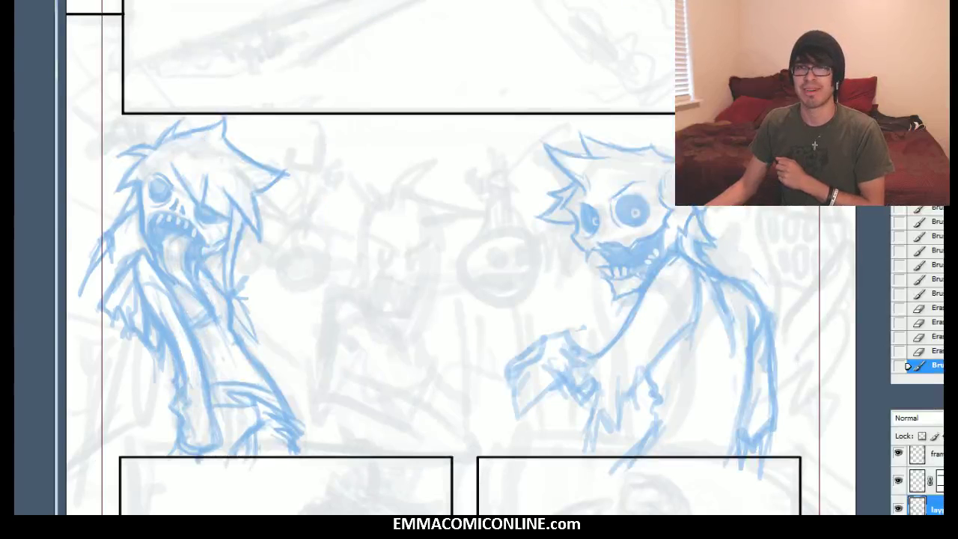
pyautogui.moveTo(479, 300); pyautogui.dragTo(480, 295)
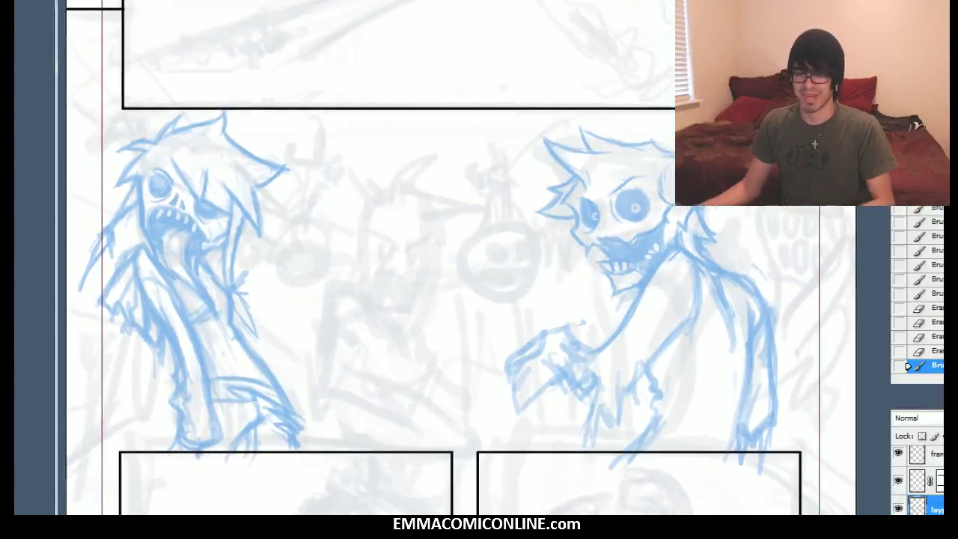
# Erase the boxy lower part of the hunched zombie's raised hand and redraw its knuckles and curled fingers
pyautogui.press('e')
pyautogui.moveTo(532, 392)
pyautogui.mouseDown()
pyautogui.moveTo(559, 385)
pyautogui.moveTo(510, 402)
pyautogui.moveTo(560, 408)
pyautogui.mouseUp()
pyautogui.press('b')
pyautogui.moveTo(542, 331)
pyautogui.mouseDown()
pyautogui.moveTo(570, 326)
pyautogui.moveTo(517, 355)
pyautogui.mouseUp()
pyautogui.moveTo(518, 353); pyautogui.dragTo(508, 370)
pyautogui.moveTo(540, 331); pyautogui.dragTo(536, 351)
pyautogui.moveTo(545, 331); pyautogui.dragTo(526, 367)
pyautogui.moveTo(515, 376)
pyautogui.mouseDown()
pyautogui.moveTo(532, 361)
pyautogui.moveTo(517, 386)
pyautogui.moveTo(567, 387)
pyautogui.mouseUp()
pyautogui.moveTo(559, 367); pyautogui.dragTo(550, 378)
pyautogui.moveTo(552, 372); pyautogui.dragTo(545, 394)
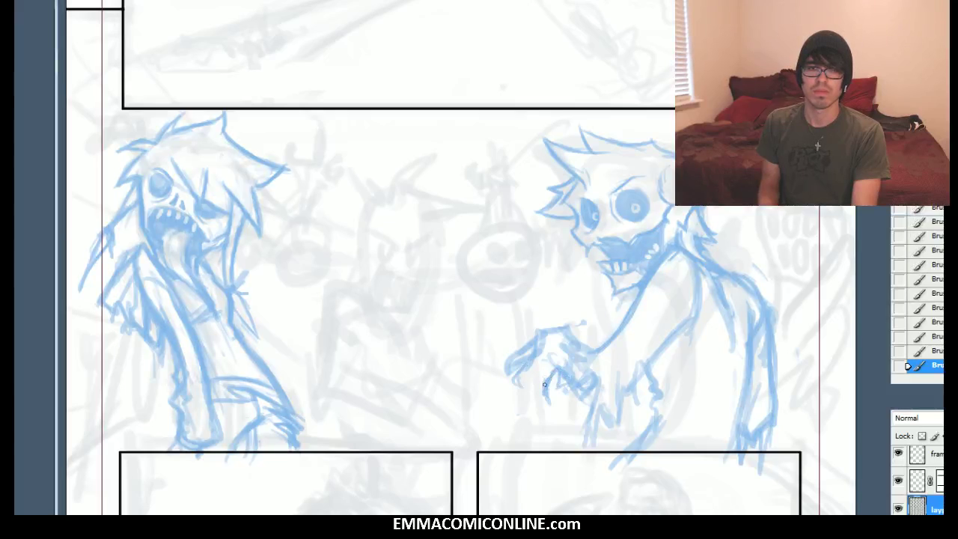
# Erase the rough front finger of the raised hand and redraw it as a long, pointed claw
pyautogui.press('e')
pyautogui.moveTo(531, 382)
pyautogui.mouseDown()
pyautogui.moveTo(505, 362)
pyautogui.moveTo(527, 366)
pyautogui.moveTo(529, 357)
pyautogui.moveTo(540, 404)
pyautogui.moveTo(534, 344)
pyautogui.mouseUp()
pyautogui.press('b')
pyautogui.moveTo(538, 334); pyautogui.dragTo(517, 361)
pyautogui.moveTo(540, 341)
pyautogui.mouseDown()
pyautogui.moveTo(513, 364)
pyautogui.moveTo(554, 359)
pyautogui.moveTo(520, 362)
pyautogui.mouseUp()
pyautogui.moveTo(531, 354)
pyautogui.mouseDown()
pyautogui.moveTo(510, 366)
pyautogui.moveTo(507, 392)
pyautogui.mouseUp()
pyautogui.moveTo(512, 391); pyautogui.dragTo(521, 368)
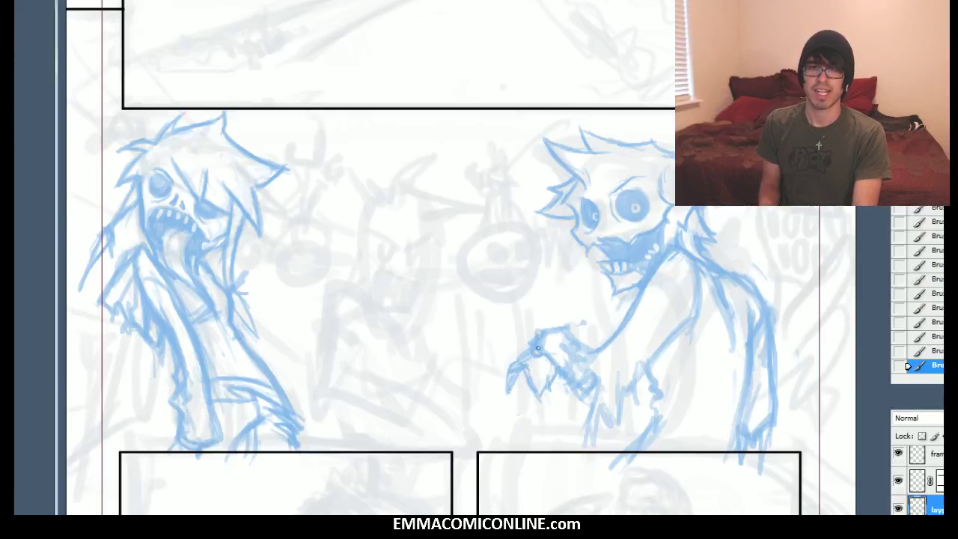
# Clean up the knuckles of the raised hand, and darken the lines along its back and wrist
pyautogui.press('e')
pyautogui.moveTo(548, 337)
pyautogui.mouseDown()
pyautogui.moveTo(540, 349)
pyautogui.moveTo(556, 340)
pyautogui.mouseUp()
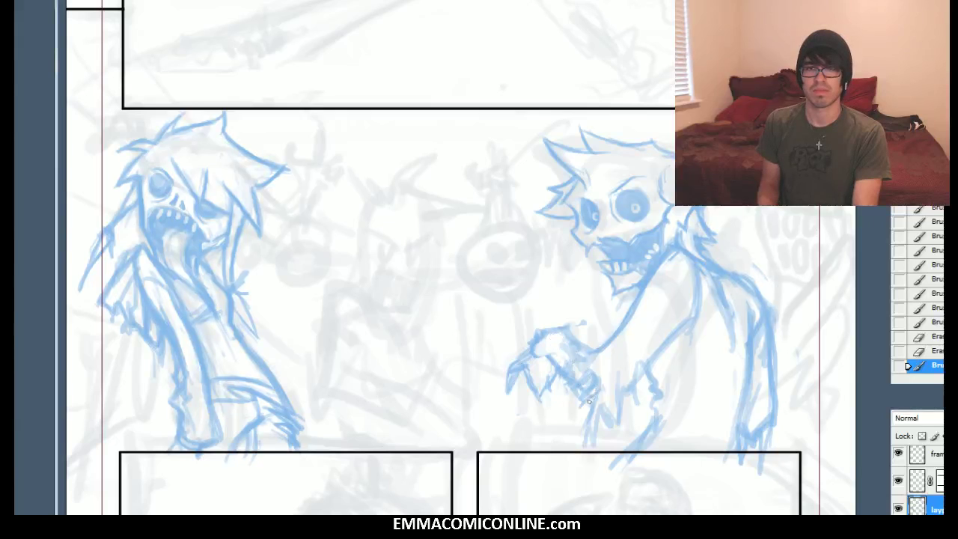
pyautogui.moveTo(578, 404); pyautogui.dragTo(572, 378)
pyautogui.moveTo(575, 363); pyautogui.dragTo(583, 345)
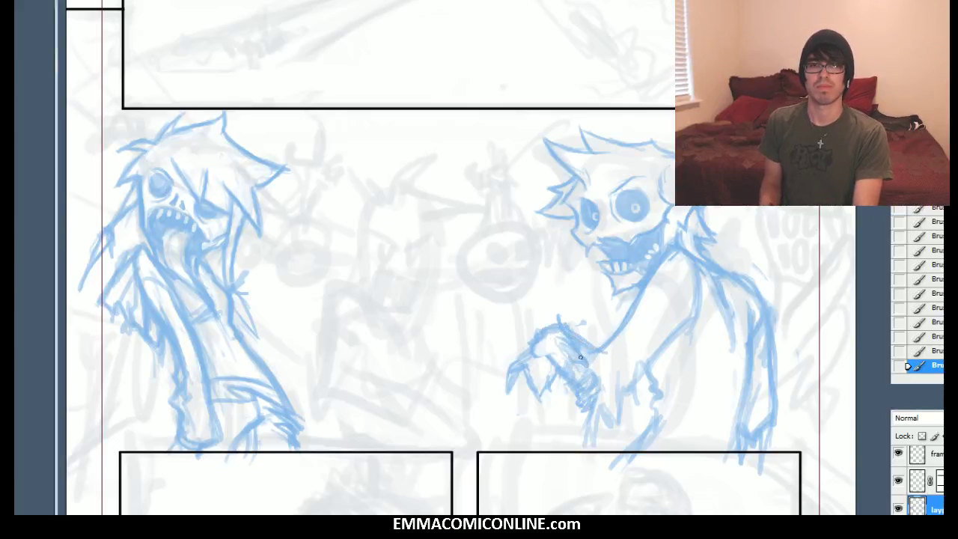
# Draw the ragged, torn sleeve edge hanging below the hunched zombie's raised forearm, and touch up the hand's wrist lines
pyautogui.moveTo(558, 336); pyautogui.dragTo(560, 320)
pyautogui.press('b')
pyautogui.press('b')
pyautogui.moveTo(648, 376)
pyautogui.mouseDown()
pyautogui.moveTo(614, 426)
pyautogui.moveTo(608, 414)
pyautogui.mouseUp()
pyautogui.moveTo(616, 425)
pyautogui.mouseDown()
pyautogui.moveTo(605, 406)
pyautogui.moveTo(599, 421)
pyautogui.mouseUp()
pyautogui.moveTo(603, 406); pyautogui.dragTo(599, 429)
pyautogui.moveTo(602, 386)
pyautogui.mouseDown()
pyautogui.moveTo(592, 433)
pyautogui.moveTo(590, 397)
pyautogui.mouseUp()
pyautogui.moveTo(595, 372); pyautogui.dragTo(578, 382)
pyautogui.moveTo(607, 349); pyautogui.dragTo(608, 426)
# Erase a stray line on the hunched zombie's back, and darken the back edge of its upper arm
pyautogui.press('e')
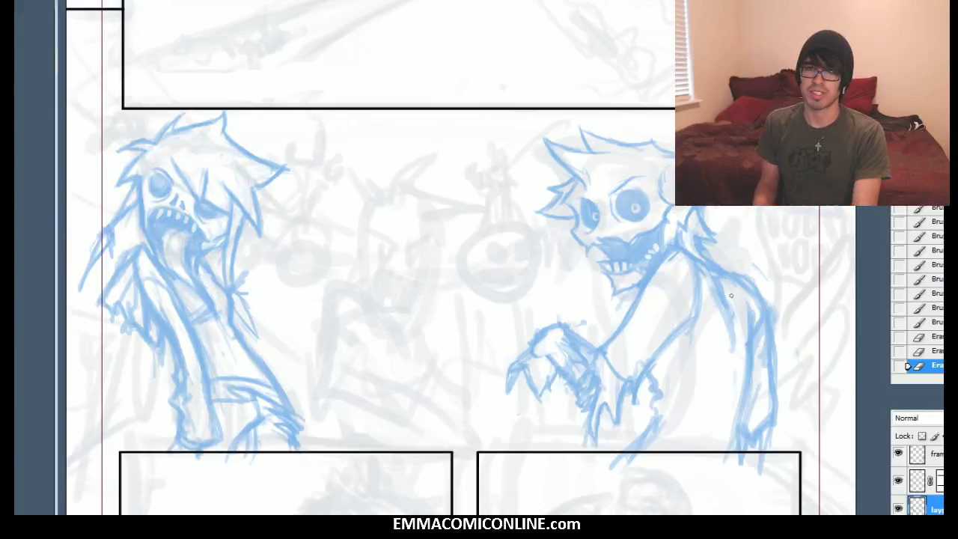
pyautogui.moveTo(734, 306)
pyautogui.mouseDown()
pyautogui.moveTo(717, 292)
pyautogui.moveTo(723, 308)
pyautogui.mouseUp()
pyautogui.press('b')
pyautogui.moveTo(705, 266)
pyautogui.mouseDown()
pyautogui.moveTo(723, 295)
pyautogui.moveTo(687, 326)
pyautogui.mouseUp()
pyautogui.moveTo(706, 272)
pyautogui.mouseDown()
pyautogui.moveTo(677, 344)
pyautogui.moveTo(697, 313)
pyautogui.mouseUp()
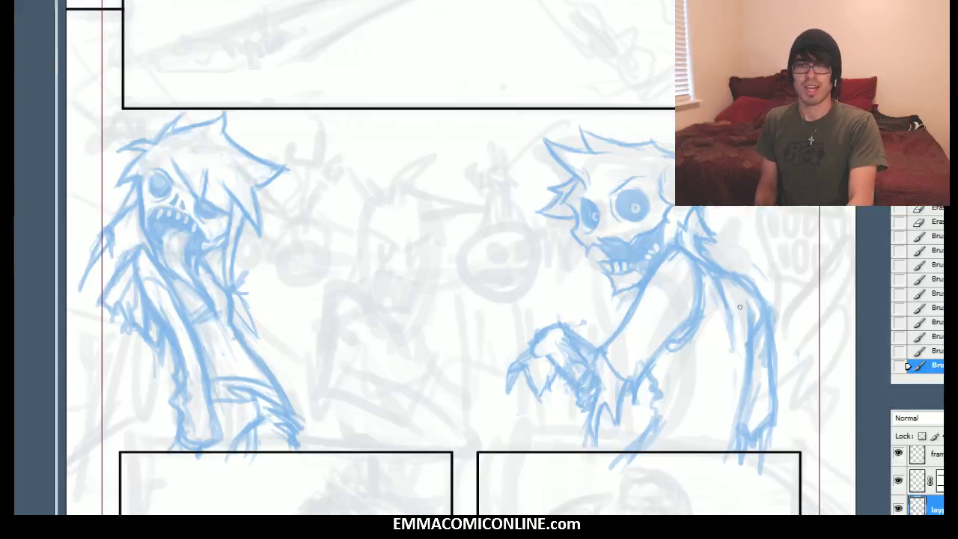
# Paint broad, light blue stripes across the hunched zombie's sleeve and torso, repainting the uneven ones
pyautogui.moveTo(665, 263); pyautogui.dragTo(764, 317)
pyautogui.moveTo(647, 311); pyautogui.dragTo(748, 330)
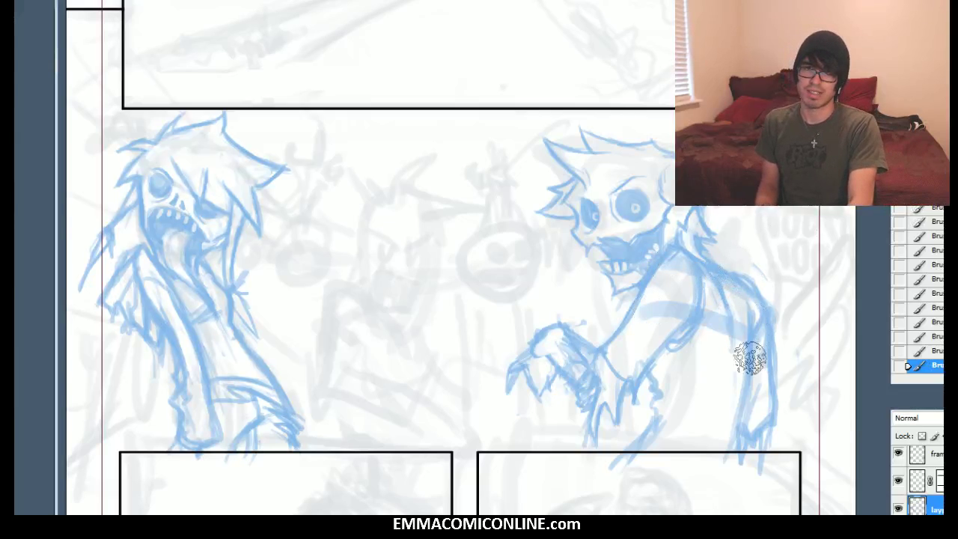
pyautogui.hotkey('ctrl', 'alt', 'z')
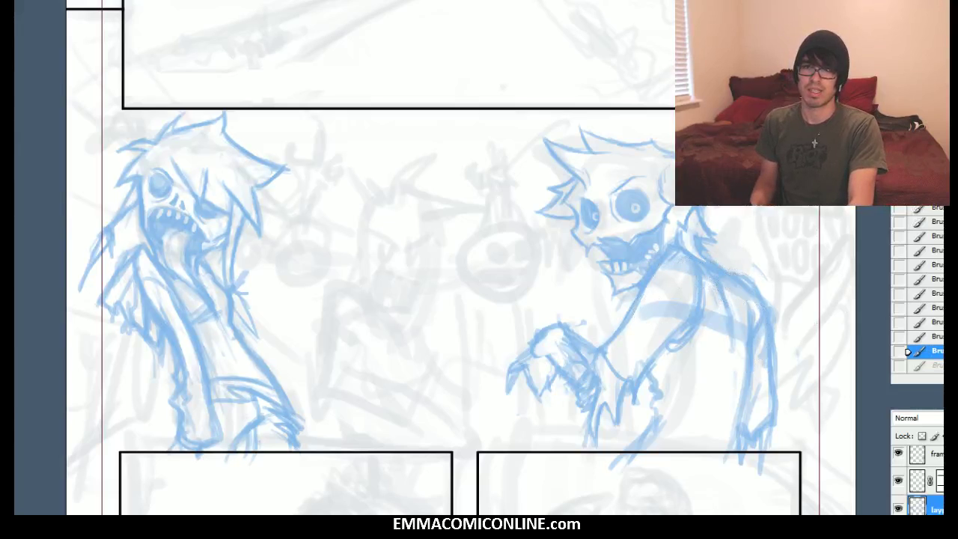
pyautogui.hotkey('ctrl', 'alt', 'z')
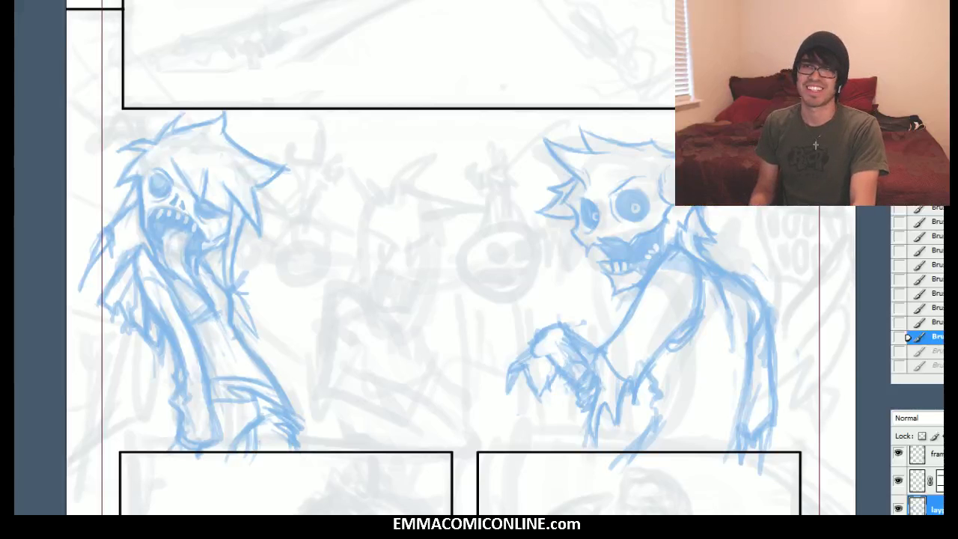
pyautogui.moveTo(648, 299); pyautogui.dragTo(776, 351)
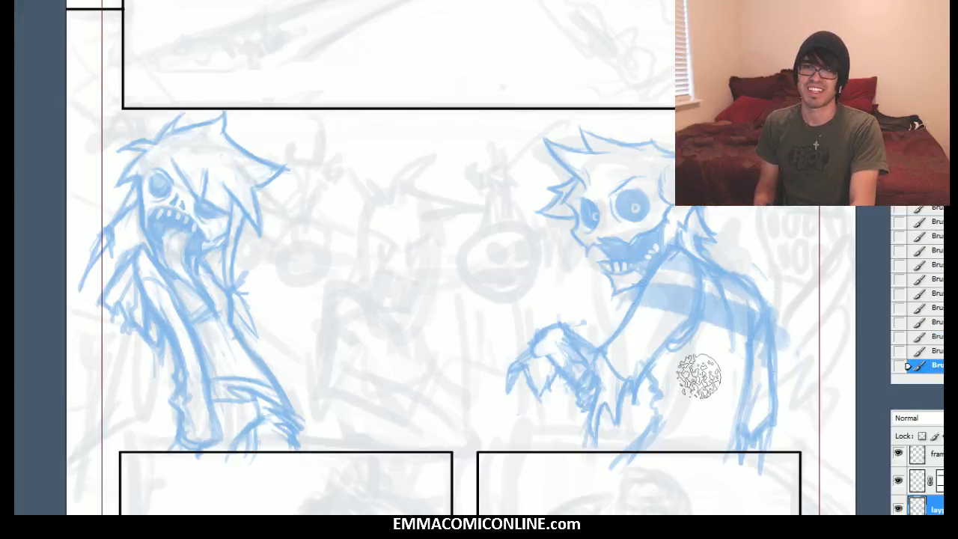
pyautogui.moveTo(624, 338); pyautogui.dragTo(783, 412)
pyautogui.click(925, 350)
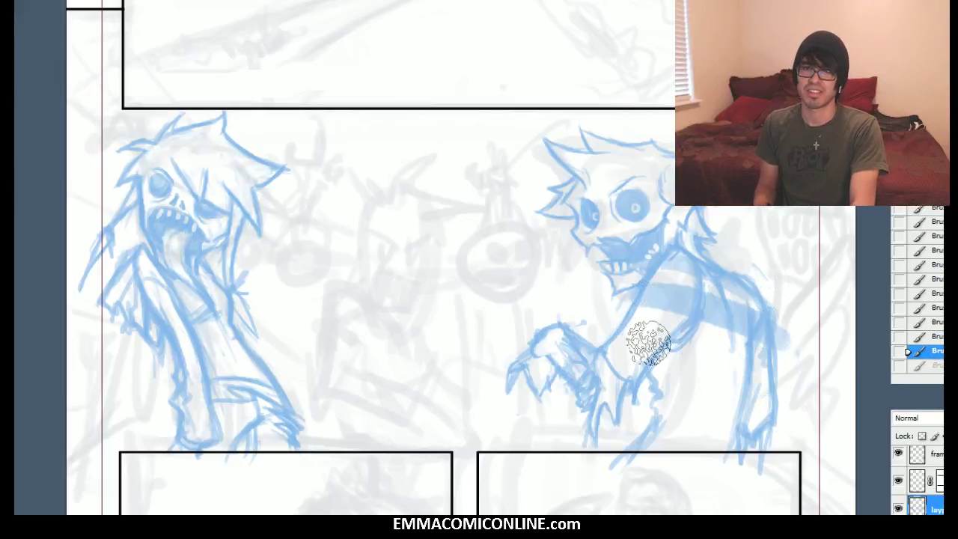
pyautogui.moveTo(634, 336); pyautogui.dragTo(752, 360)
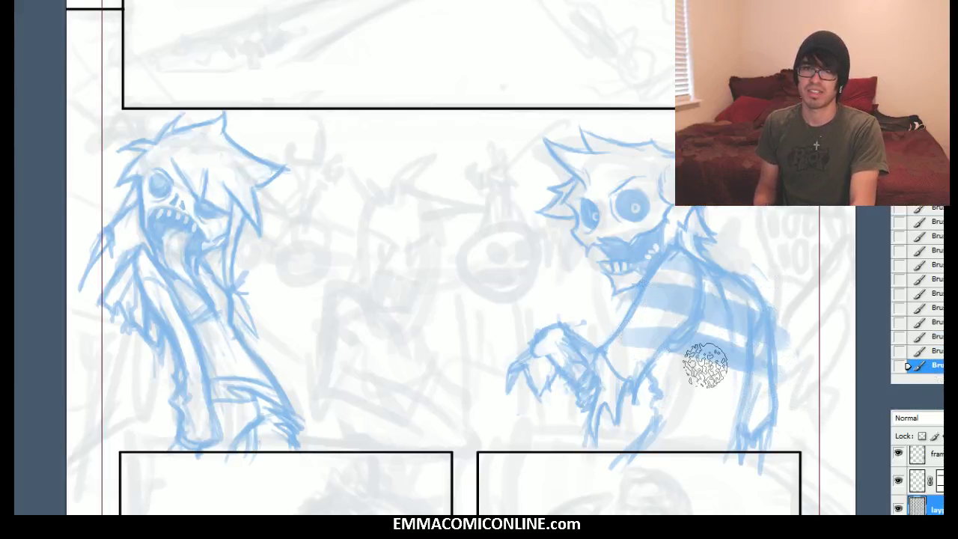
pyautogui.moveTo(641, 365); pyautogui.dragTo(793, 411)
pyautogui.moveTo(651, 398); pyautogui.dragTo(749, 456)
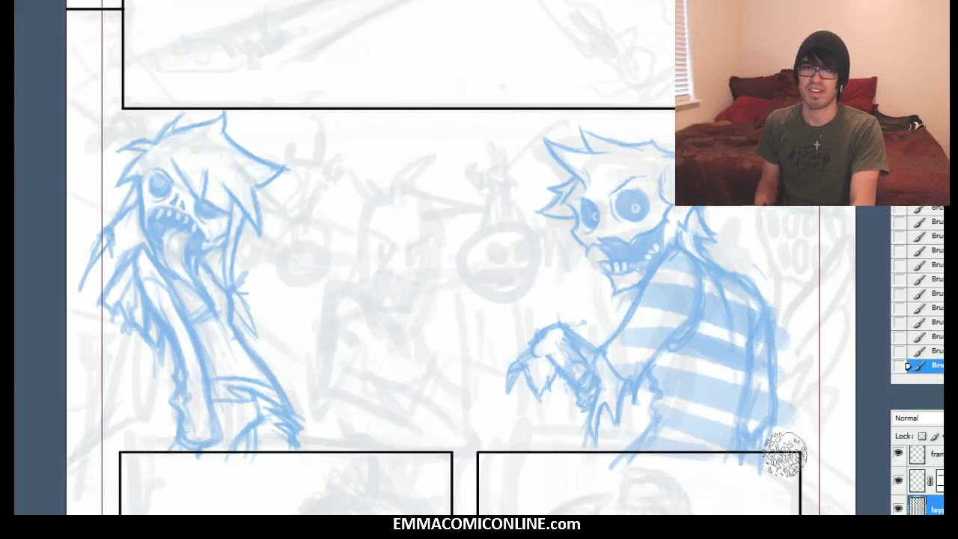
# Enlarge the brush and shade the back of the hunched zombie's striped shirt with a light blue tone
pyautogui.press(']')
pyautogui.press(']')
pyautogui.press(']')
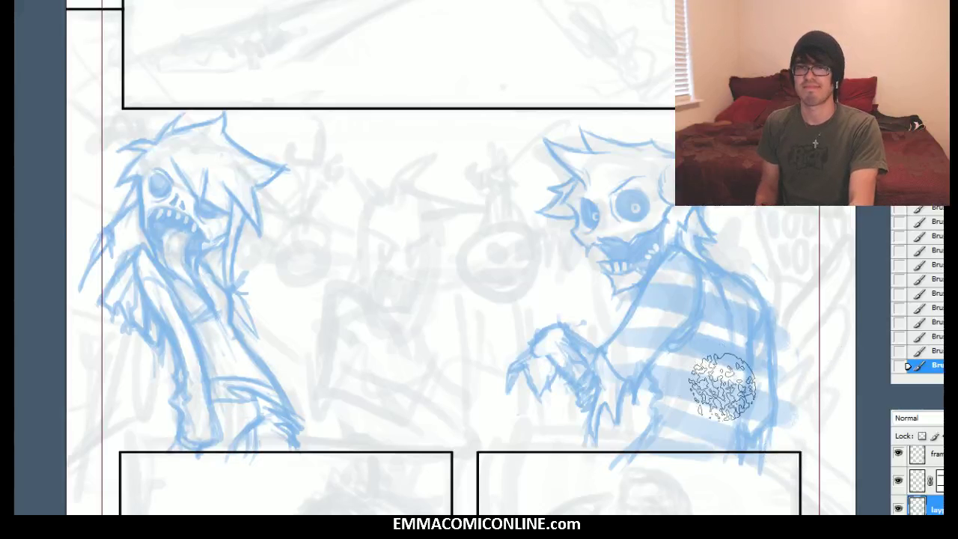
pyautogui.moveTo(741, 421); pyautogui.dragTo(748, 314)
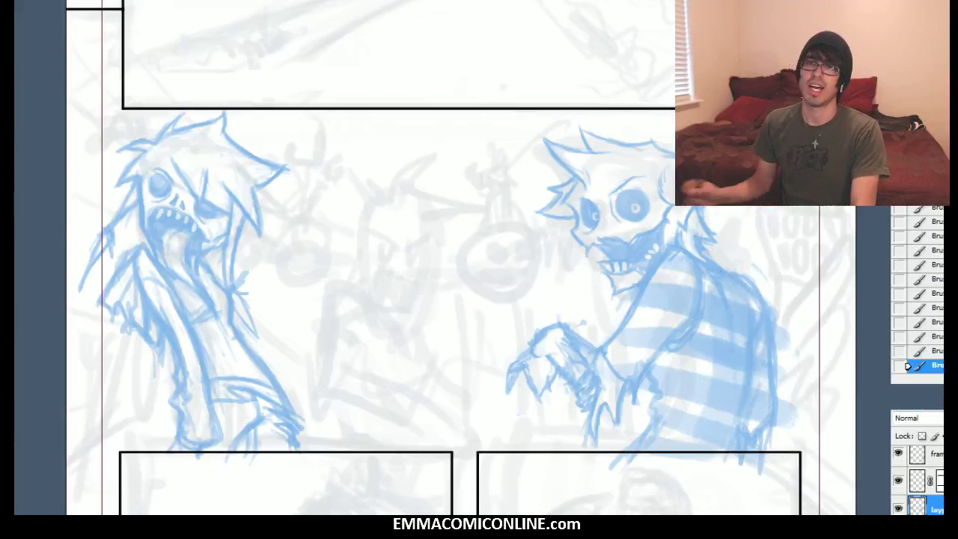
pyautogui.moveTo(760, 352)
pyautogui.mouseDown()
pyautogui.moveTo(749, 396)
pyautogui.moveTo(749, 385)
pyautogui.mouseUp()
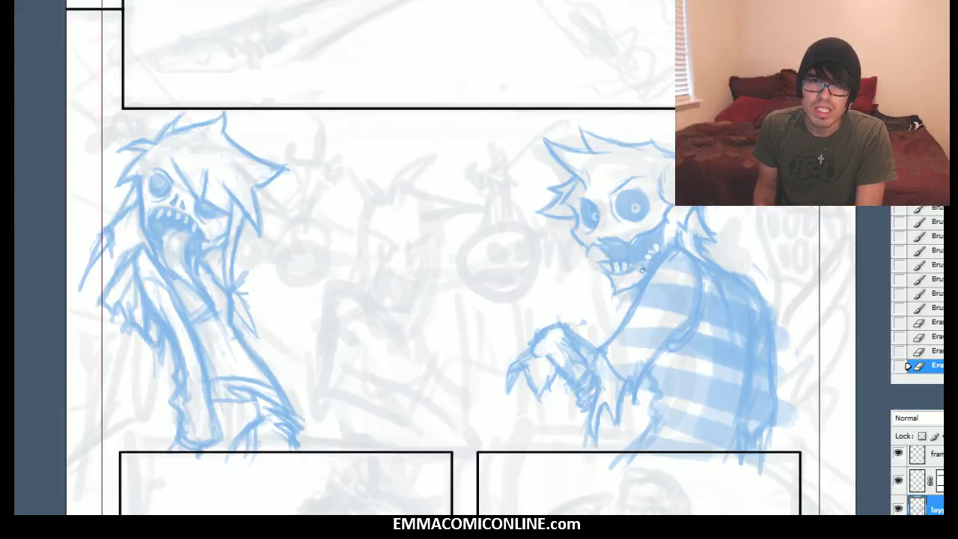
# Clean up around the hunched zombie's jaw, and redraw the small teeth at the corner of its mouth
pyautogui.click(666, 228)
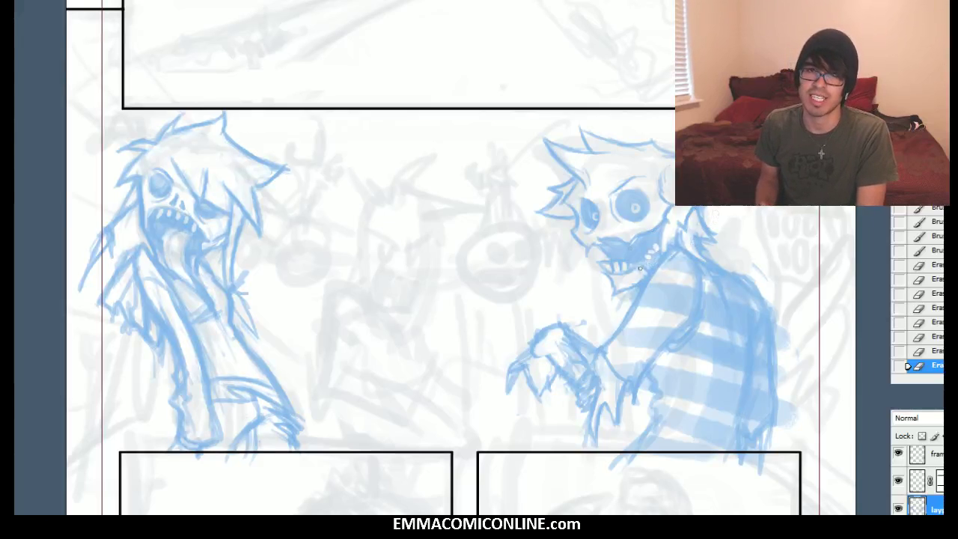
pyautogui.moveTo(640, 271); pyautogui.dragTo(643, 265)
pyautogui.moveTo(645, 268); pyautogui.dragTo(649, 263)
pyautogui.moveTo(650, 265); pyautogui.dragTo(654, 263)
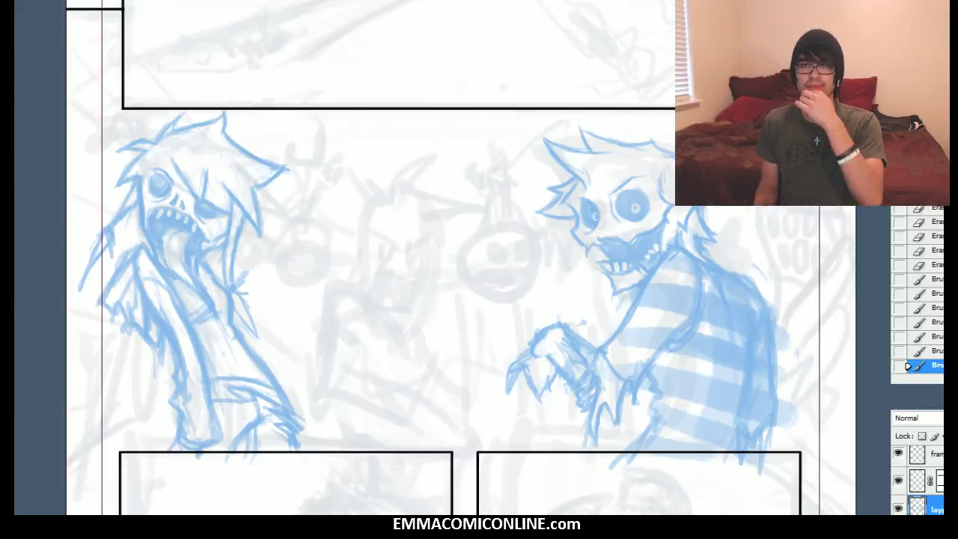
# Flip the canvas horizontally, and shade the screaming zombie's shirt and the inside of its torn jacket light blue
pyautogui.press('F2')
pyautogui.moveTo(241, 292)
pyautogui.mouseDown()
pyautogui.moveTo(262, 288)
pyautogui.moveTo(252, 294)
pyautogui.mouseUp()
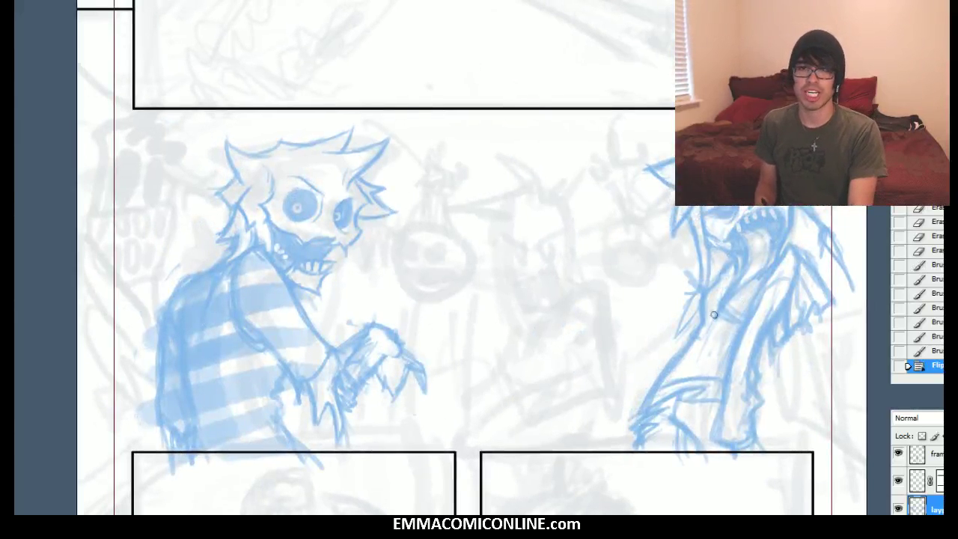
pyautogui.moveTo(687, 378)
pyautogui.mouseDown()
pyautogui.moveTo(732, 319)
pyautogui.moveTo(724, 373)
pyautogui.mouseUp()
pyautogui.press('[')
pyautogui.press('[')
pyautogui.moveTo(795, 317)
pyautogui.mouseDown()
pyautogui.moveTo(804, 291)
pyautogui.moveTo(824, 298)
pyautogui.moveTo(801, 258)
pyautogui.mouseUp()
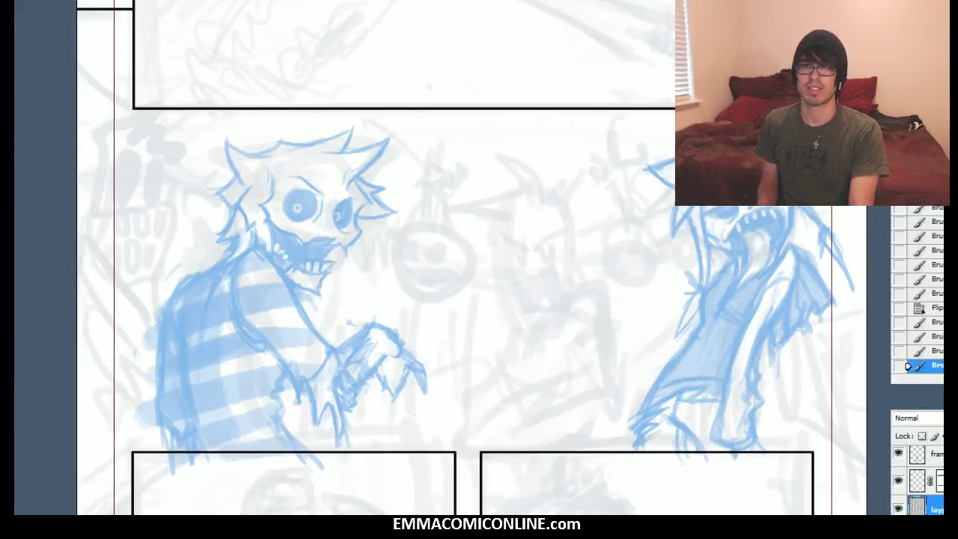
pyautogui.moveTo(832, 300); pyautogui.dragTo(828, 305)
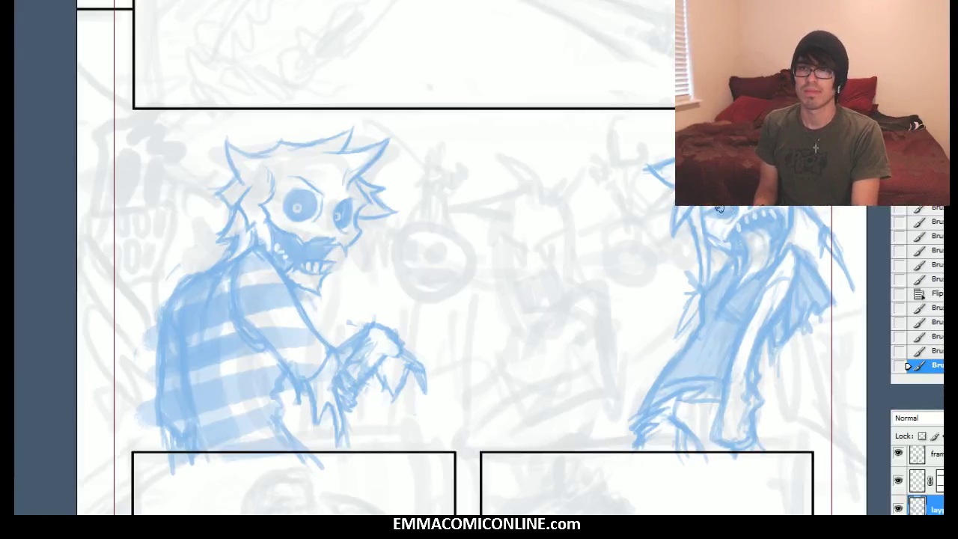
# Try to rework the dark eye of the screaming zombie, and undo the last strokes
pyautogui.moveTo(718, 212)
pyautogui.mouseDown()
pyautogui.moveTo(730, 215)
pyautogui.moveTo(712, 220)
pyautogui.mouseUp()
pyautogui.moveTo(710, 216)
pyautogui.mouseDown()
pyautogui.moveTo(702, 251)
pyautogui.moveTo(731, 212)
pyautogui.mouseUp()
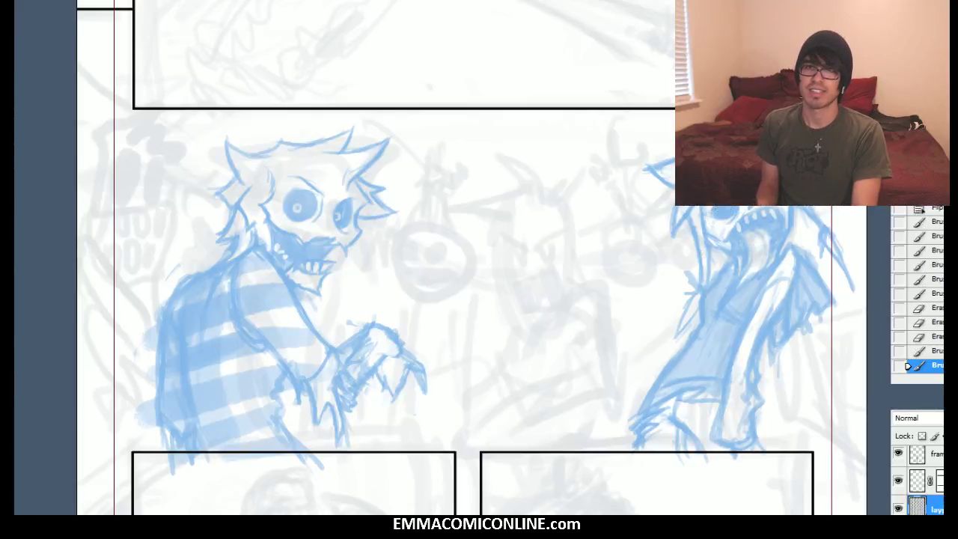
pyautogui.hotkey('ctrl', 'alt', 'z')
pyautogui.hotkey('ctrl', 'alt', 'z')
pyautogui.hotkey('ctrl', 'alt', 'z')
pyautogui.hotkey('ctrl', 'alt', 'z')
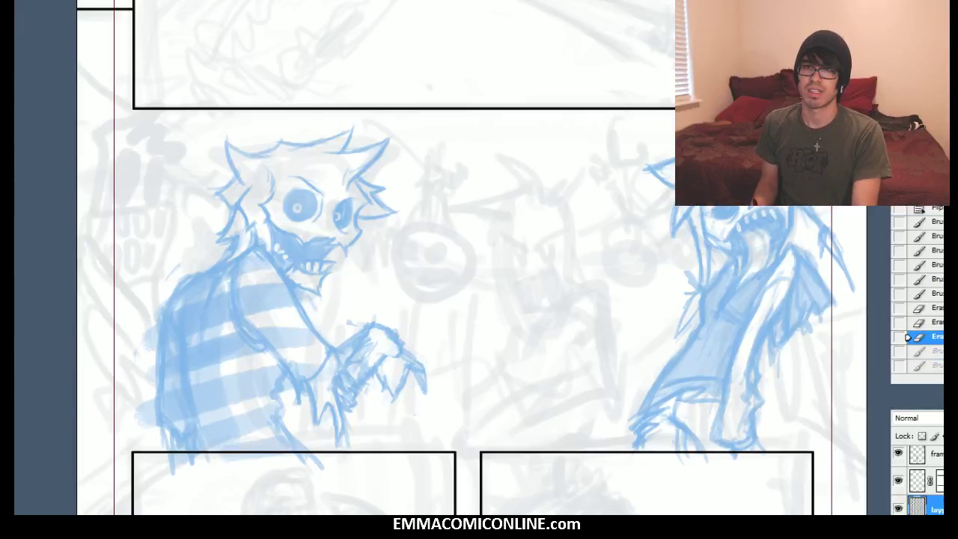
# Refill the screaming zombie's eye and try erasing a light pupil into it, stepping back through the attempts
pyautogui.click(706, 213)
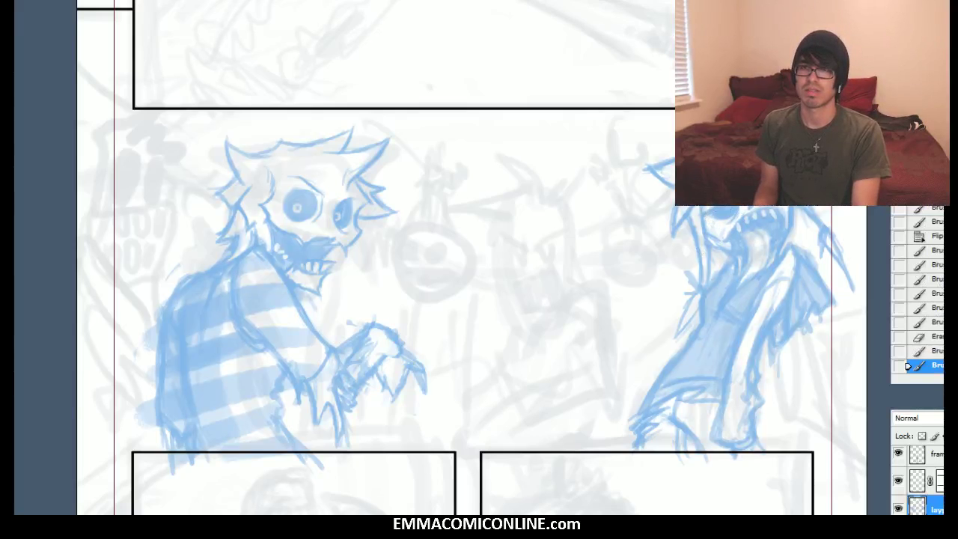
pyautogui.press('e')
pyautogui.click(708, 211)
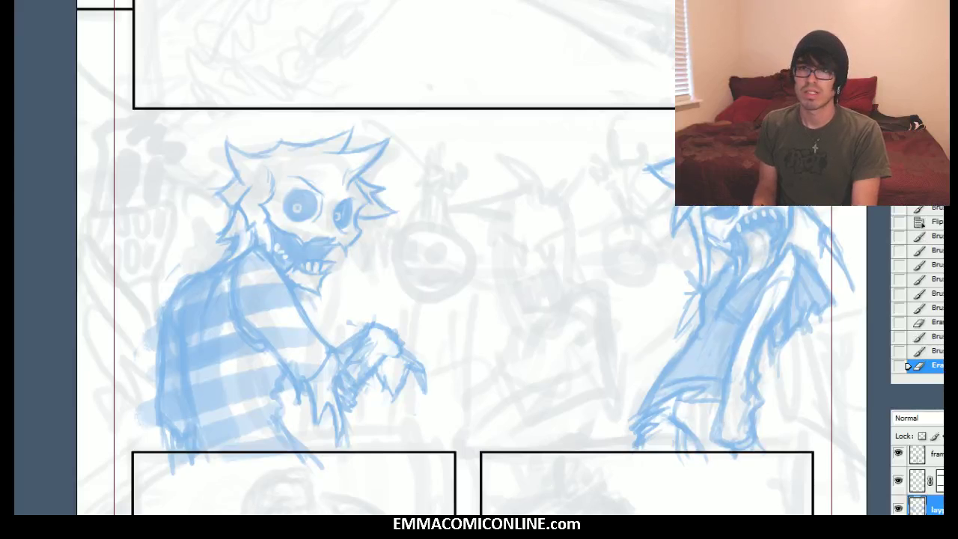
pyautogui.click(725, 208)
pyautogui.click(725, 203)
pyautogui.hotkey('ctrl', 'z')
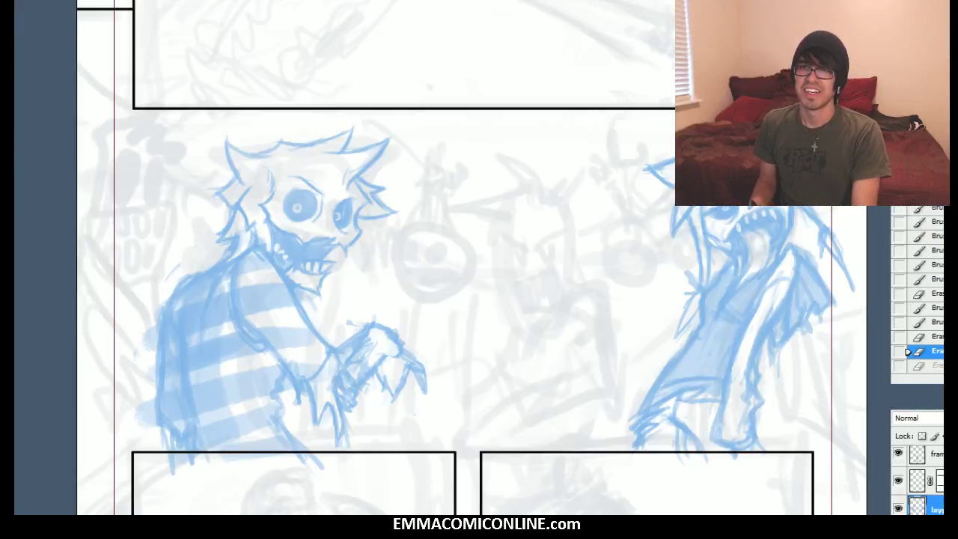
pyautogui.hotkey('ctrl', 'alt', 'z')
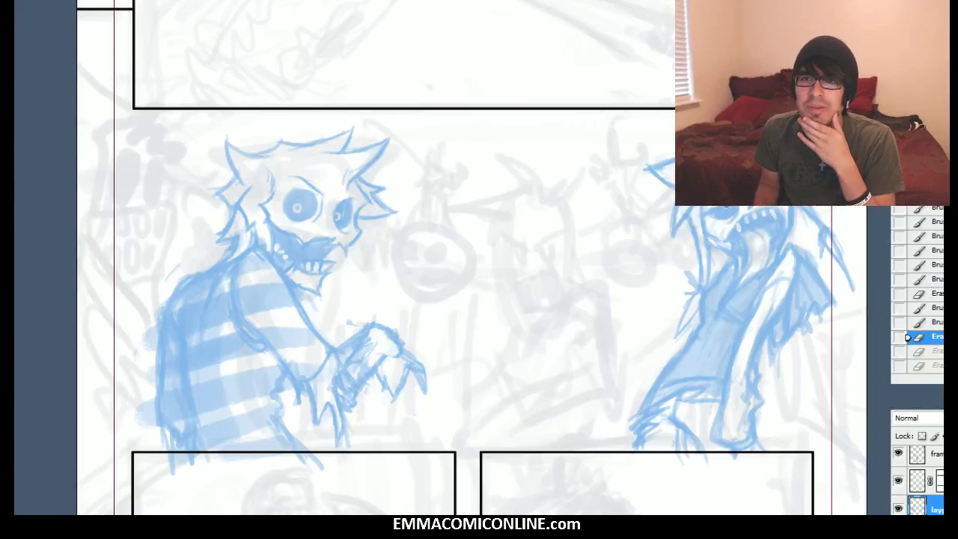
pyautogui.hotkey('ctrl', 'shift', 'z')
pyautogui.hotkey('ctrl', 'shift', 'z')
pyautogui.hotkey('ctrl', 'shift', 'z')
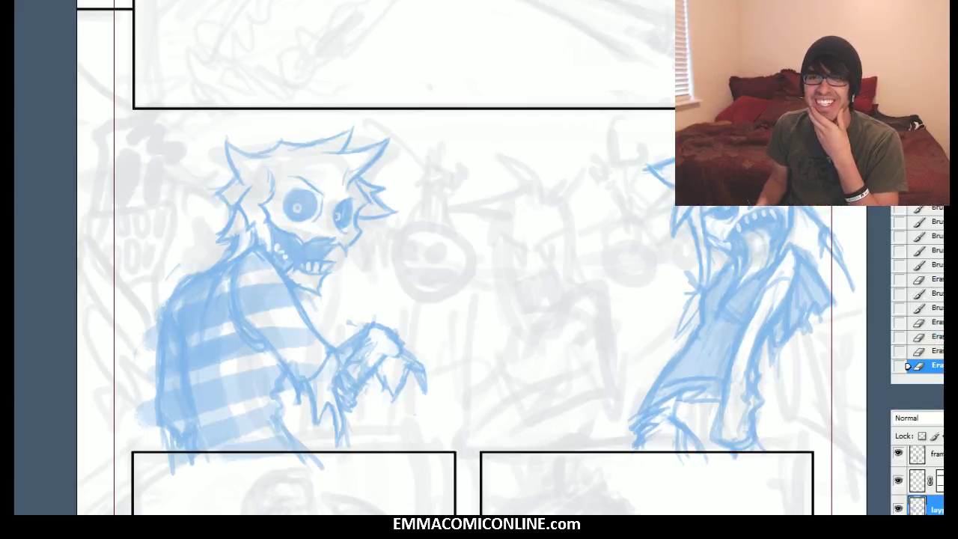
pyautogui.click(939, 309)
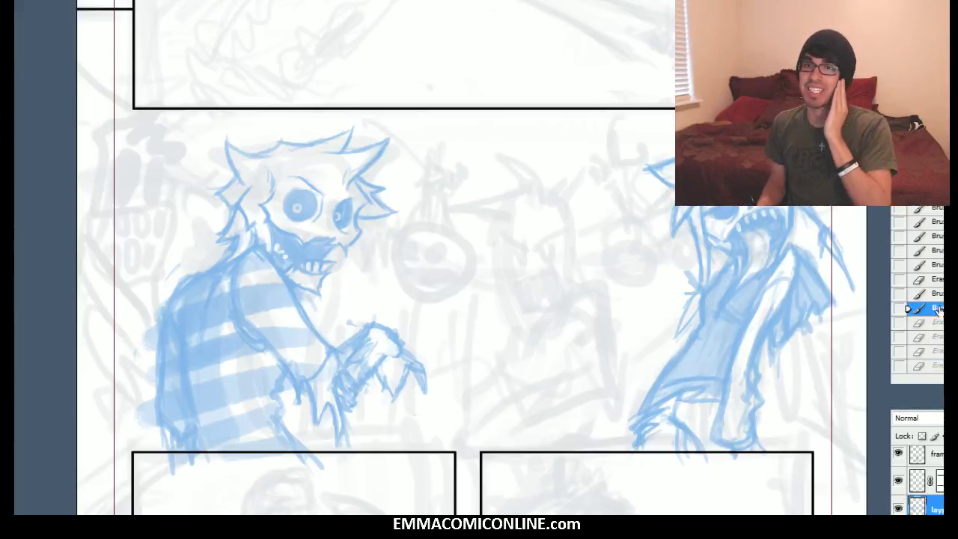
# Try another erased and repainted pupil in the screaming zombie's eye, comparing versions by undoing and redoing strokes
pyautogui.moveTo(721, 206); pyautogui.dragTo(719, 200)
pyautogui.press('b')
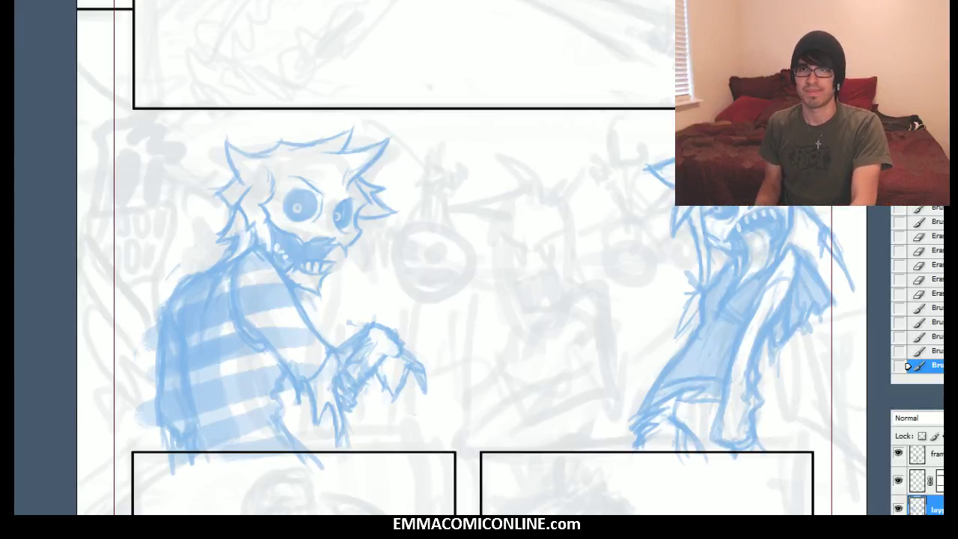
pyautogui.hotkey('ctrl', 'alt', 'z')
pyautogui.hotkey('ctrl', 'alt', 'z')
pyautogui.hotkey('ctrl', 'alt', 'z')
pyautogui.hotkey('ctrl', 'alt', 'z')
pyautogui.hotkey('ctrl', 'alt', 'z')
pyautogui.hotkey('ctrl', 'alt', 'z')
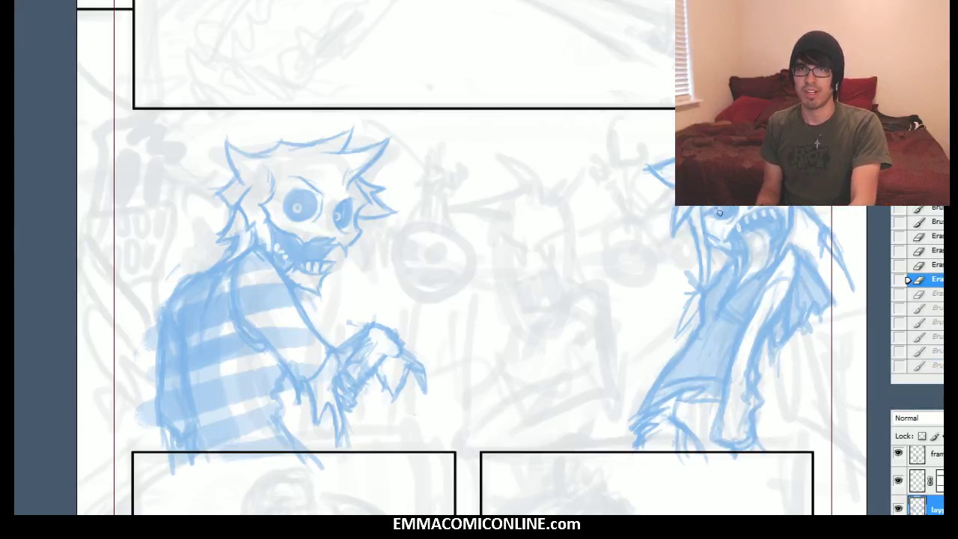
pyautogui.hotkey('ctrl', 'shift', 'z')
pyautogui.hotkey('ctrl', 'shift', 'z')
pyautogui.hotkey('ctrl', 'shift', 'z')
pyautogui.hotkey('ctrl', 'shift', 'z')
pyautogui.hotkey('ctrl', 'shift', 'z')
pyautogui.hotkey('ctrl', 'shift', 'z')
# Erase a small, light pupil into the screaming zombie's dark eye, and touch up the shading on its jacket sleeve
pyautogui.click(744, 240)
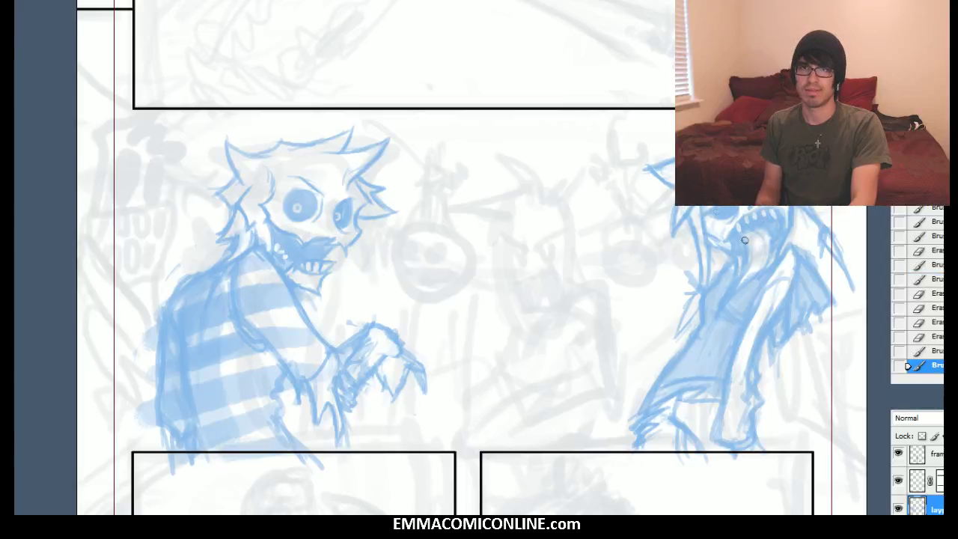
pyautogui.press('e')
pyautogui.click(721, 212)
pyautogui.click(722, 212)
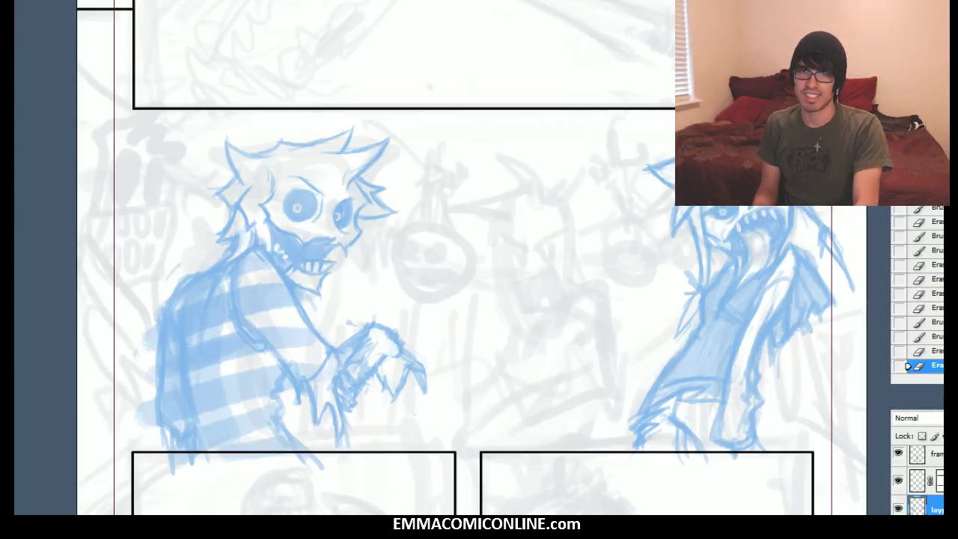
pyautogui.press('b')
pyautogui.moveTo(815, 268); pyautogui.dragTo(833, 303)
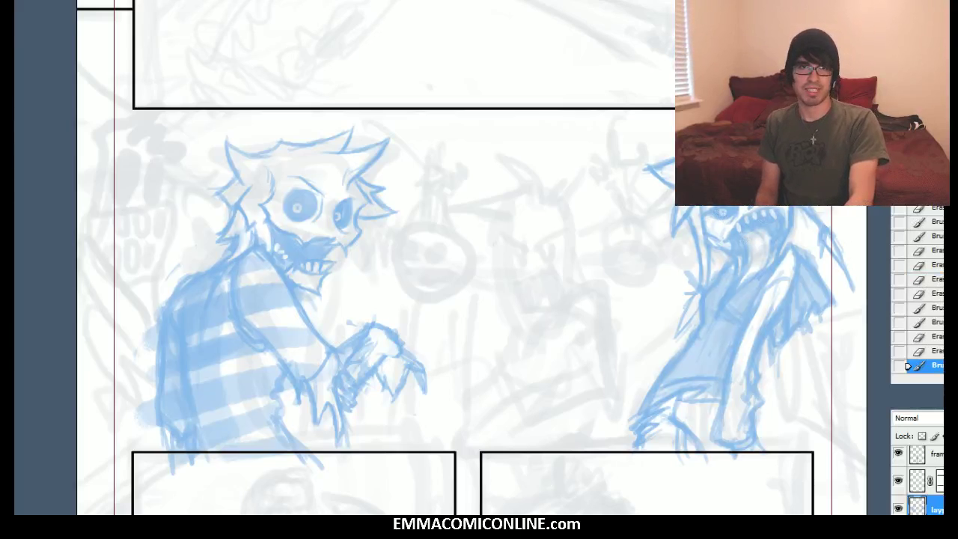
# Lasso the whole hunched zombie, scale it up slightly around its centre, and deselect it
pyautogui.moveTo(452, 404)
pyautogui.mouseDown()
pyautogui.moveTo(396, 285)
pyautogui.moveTo(374, 96)
pyautogui.moveTo(154, 512)
pyautogui.moveTo(161, 515)
pyautogui.mouseUp()
pyautogui.hotkey('ctrl', 't')
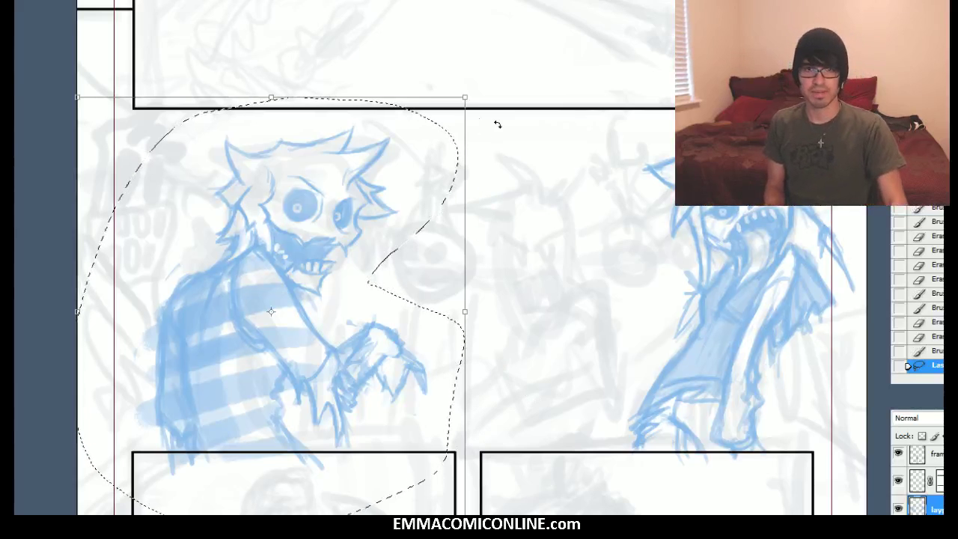
pyautogui.moveTo(464, 97); pyautogui.dragTo(481, 78)
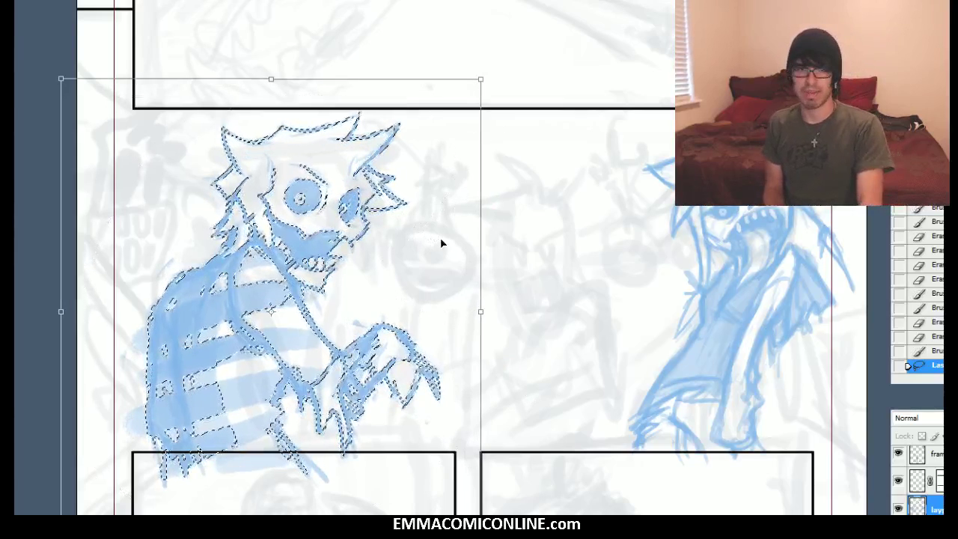
pyautogui.press('Return')
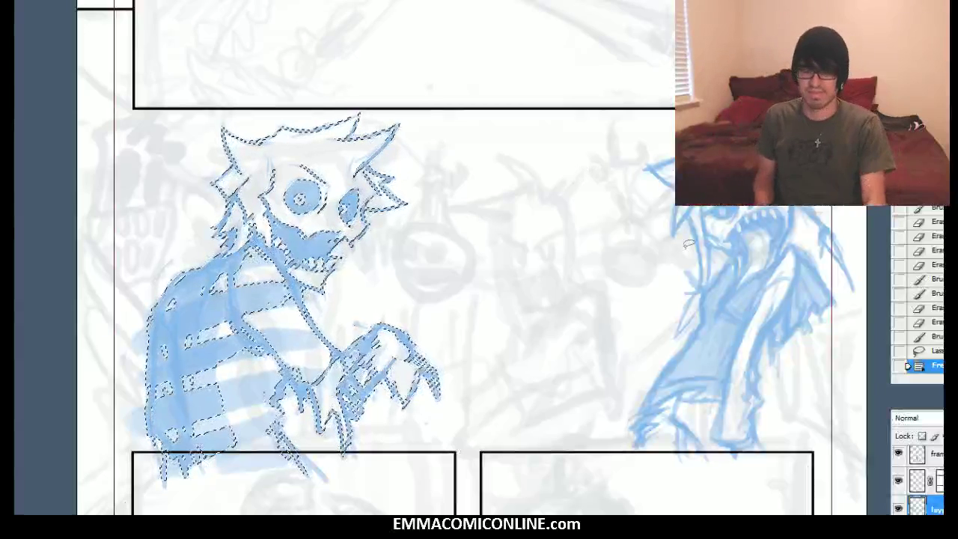
pyautogui.click(479, 172)
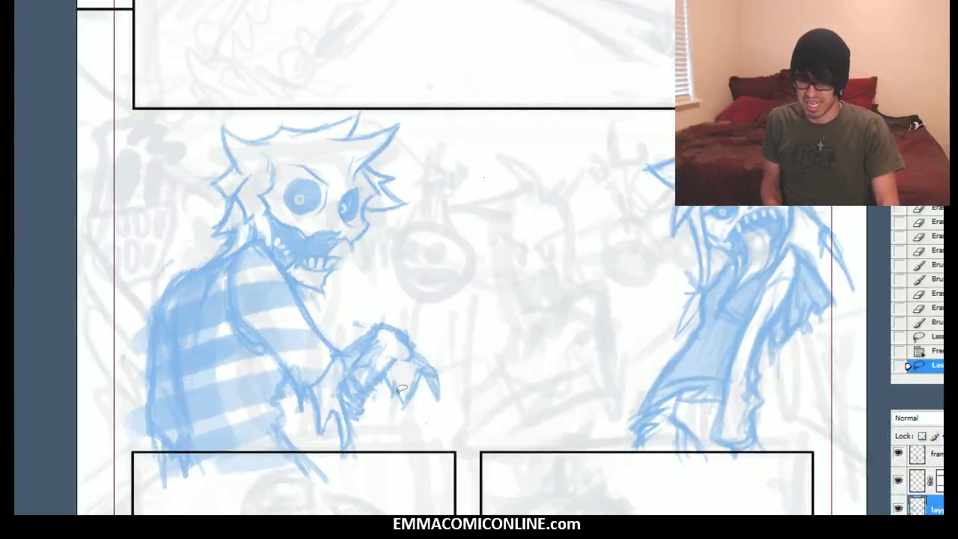
# Delete the part of the hunched zombie's sketch that overlaps the lower comic panel, and clear the selection
pyautogui.moveTo(123, 514); pyautogui.dragTo(384, 452)
pyautogui.press('Delete')
pyautogui.click(427, 492)
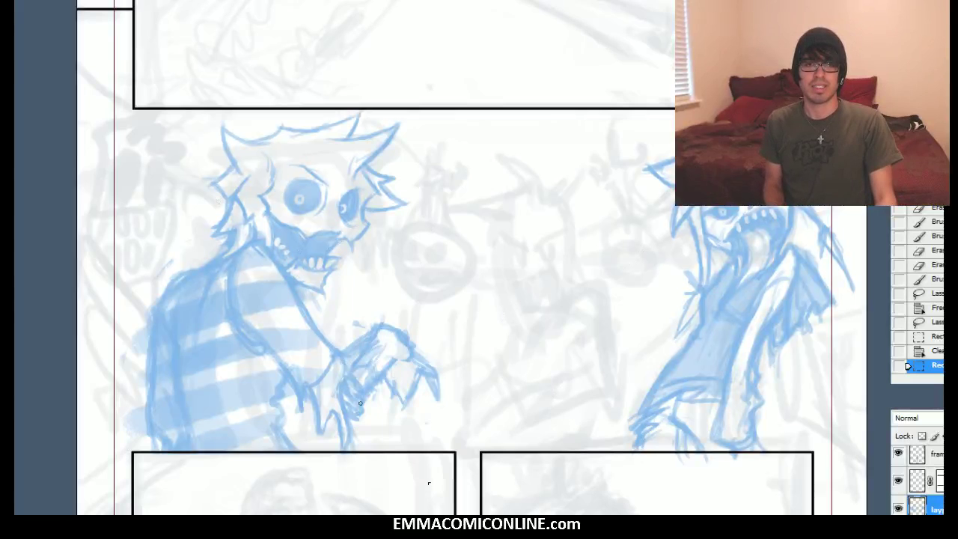
# Touch up the hunched zombie's wrist and hand with small strokes, and toggle the sketch layer's visibility to check the drawing
pyautogui.moveTo(361, 413); pyautogui.dragTo(422, 350)
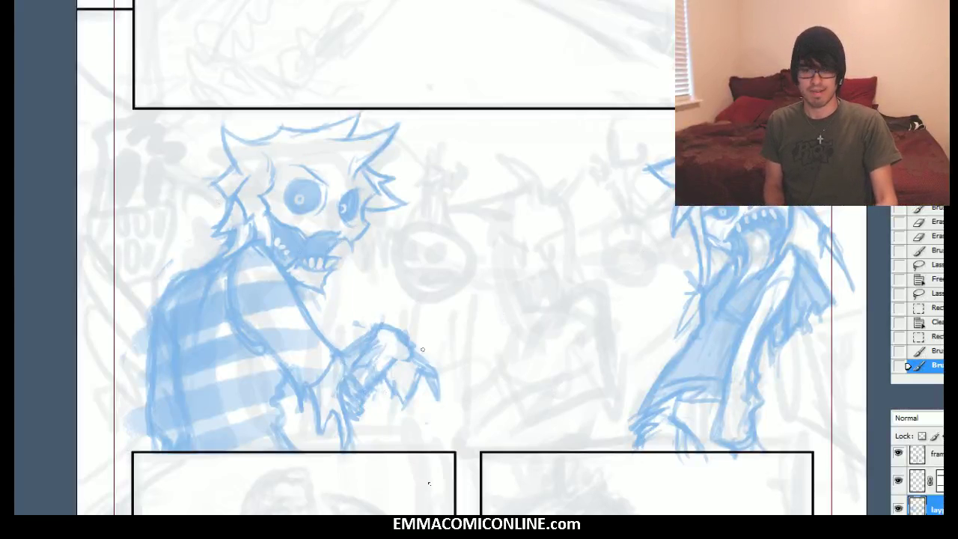
pyautogui.click(434, 276)
pyautogui.click(453, 259)
pyautogui.press('b')
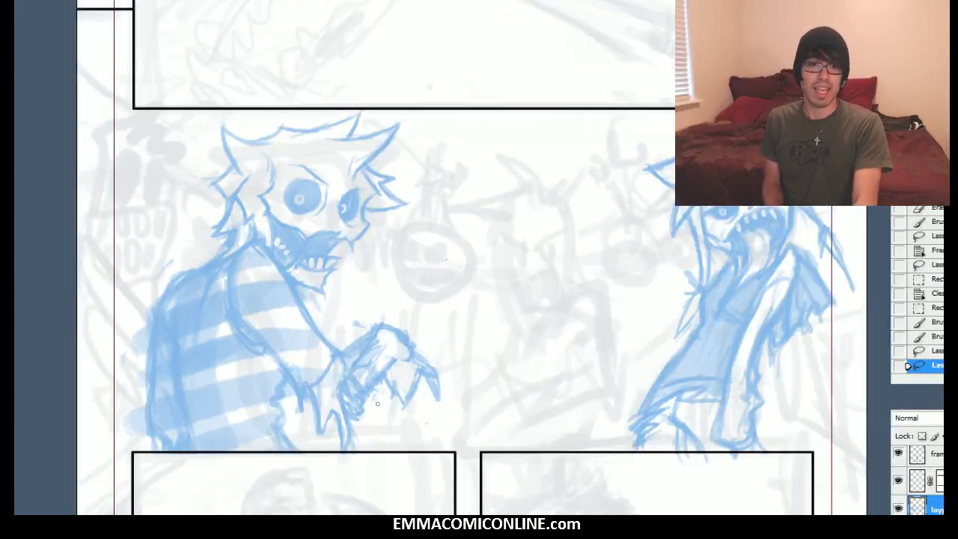
pyautogui.moveTo(360, 414); pyautogui.dragTo(362, 408)
pyautogui.click(898, 508)
pyautogui.click(898, 508)
pyautogui.click(899, 508)
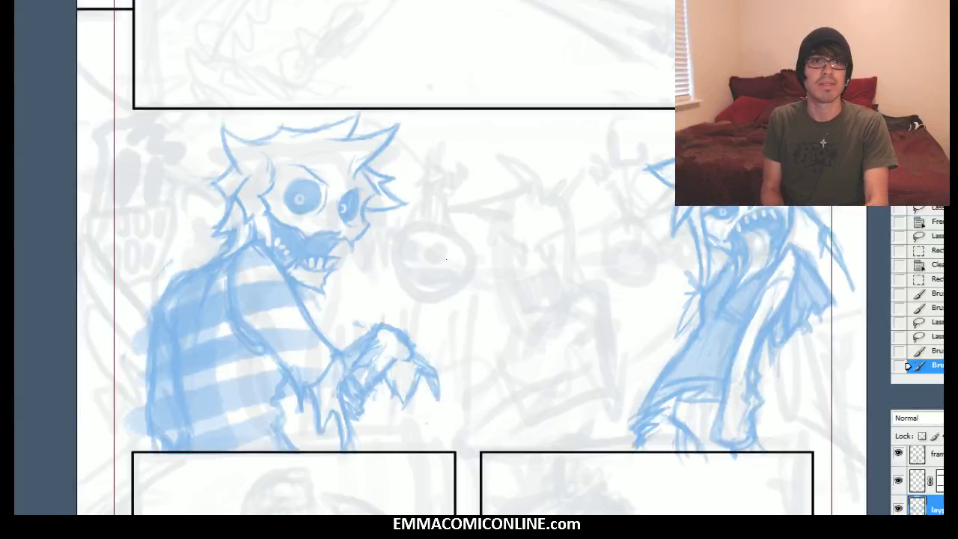
pyautogui.press('l')
pyautogui.hotkey('ctrl', 'd')
pyautogui.moveTo(441, 207); pyautogui.dragTo(458, 194)
pyautogui.hotkey('ctrl', 'd')
pyautogui.press('b')
pyautogui.moveTo(396, 263)
pyautogui.mouseDown()
pyautogui.moveTo(459, 247)
pyautogui.moveTo(515, 283)
pyautogui.mouseUp()
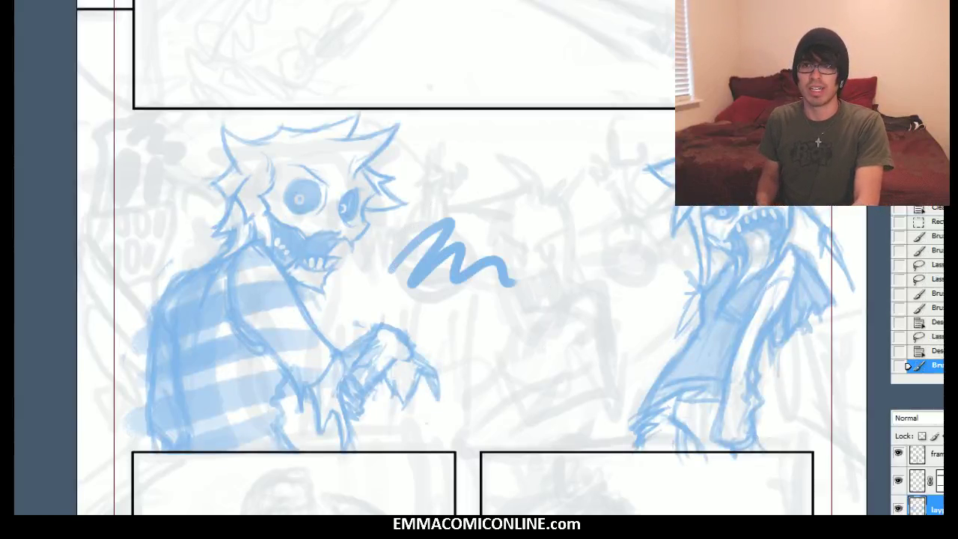
pyautogui.hotkey('ctrl', 'z')
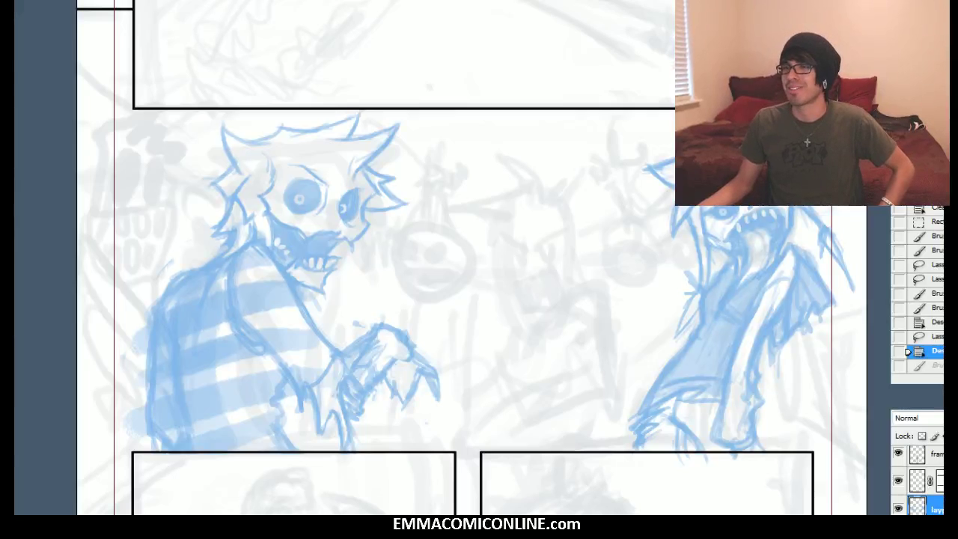
# Add small touch-up strokes around the screaming zombie's upper eye
pyautogui.moveTo(479, 300); pyautogui.dragTo(469, 305)
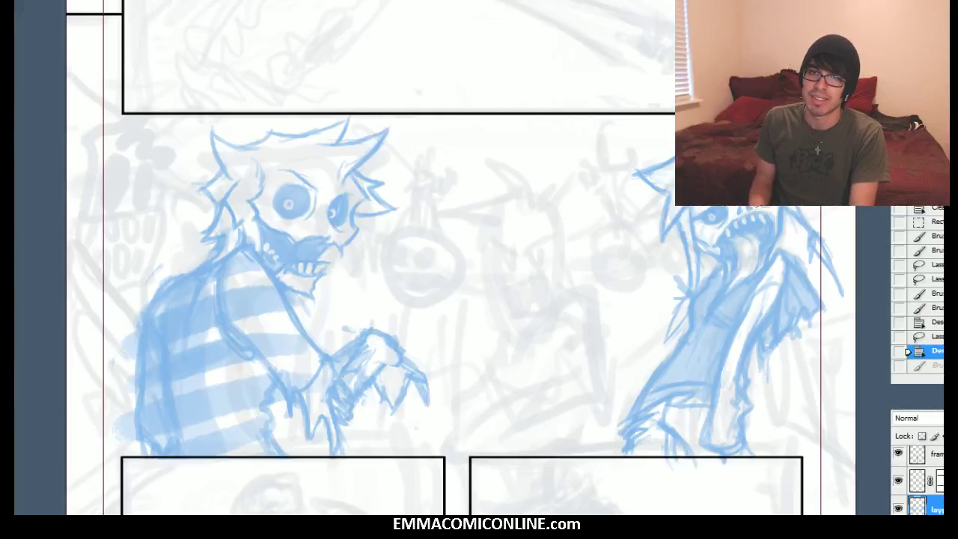
pyautogui.moveTo(759, 204); pyautogui.dragTo(751, 190)
pyautogui.moveTo(755, 199); pyautogui.dragTo(747, 187)
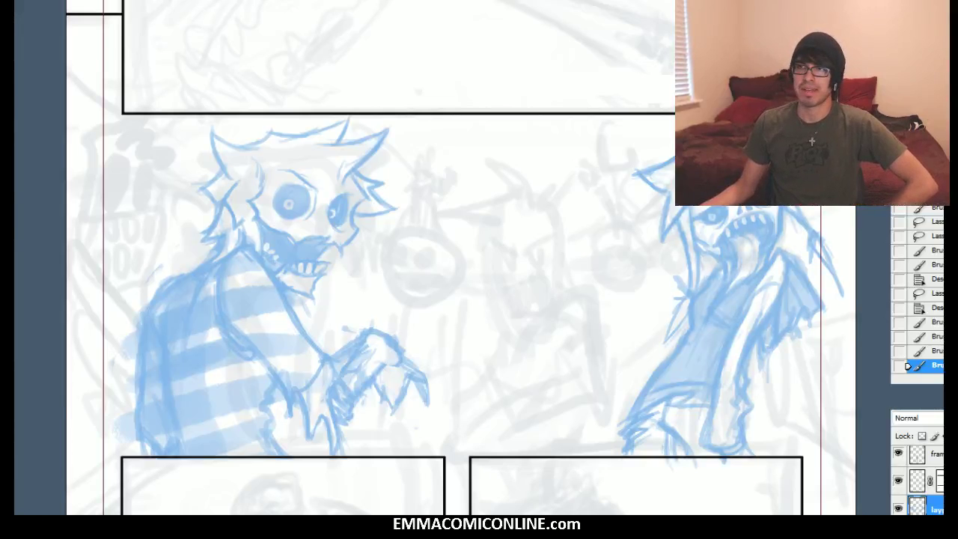
# Bring the coloured reference portrait of the zombie in the two-pointed hat over the page, examine it, and move it away
pyautogui.moveTo(945, 75); pyautogui.dragTo(500, 2)
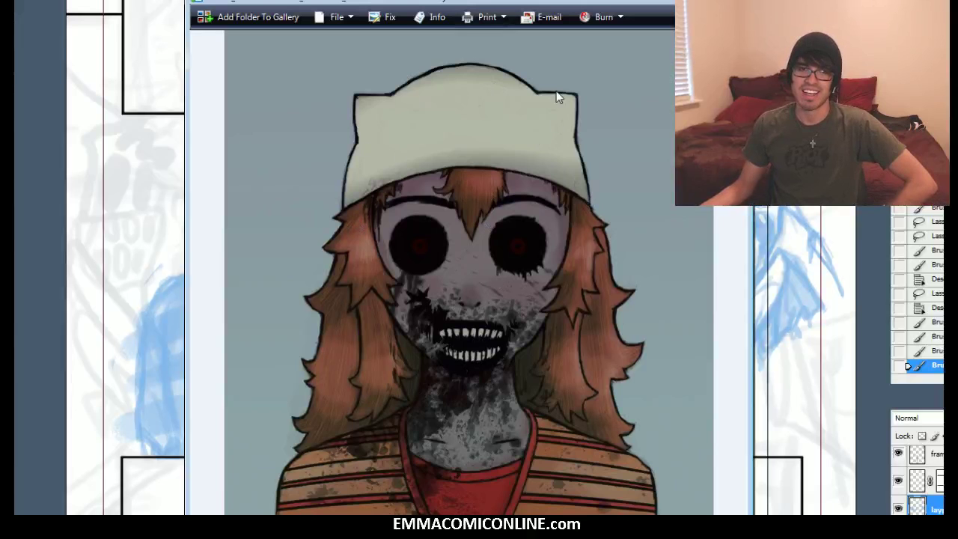
pyautogui.moveTo(552, 4); pyautogui.dragTo(957, 4)
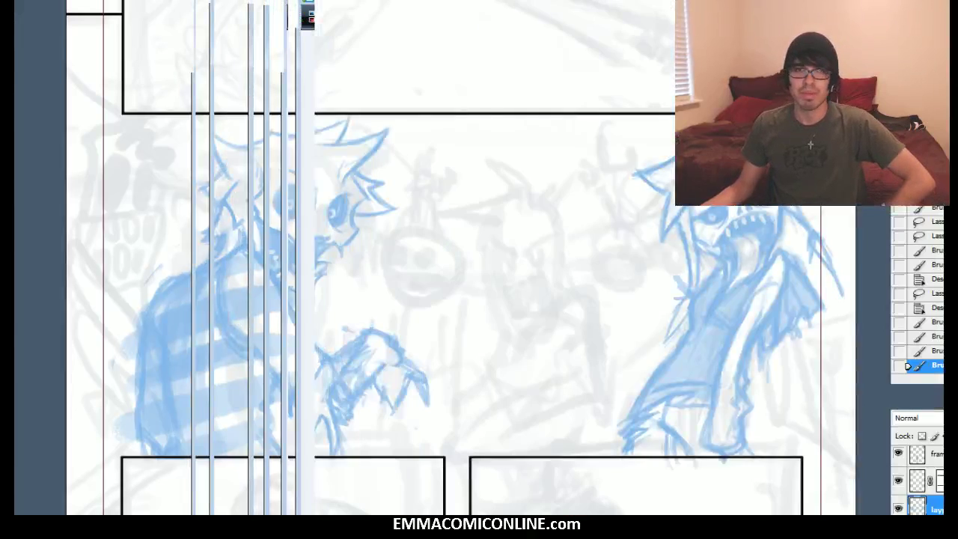
pyautogui.hotkey('ctrl', '+')
pyautogui.moveTo(359, 269); pyautogui.dragTo(484, 261)
pyautogui.hotkey('ctrl', '-')
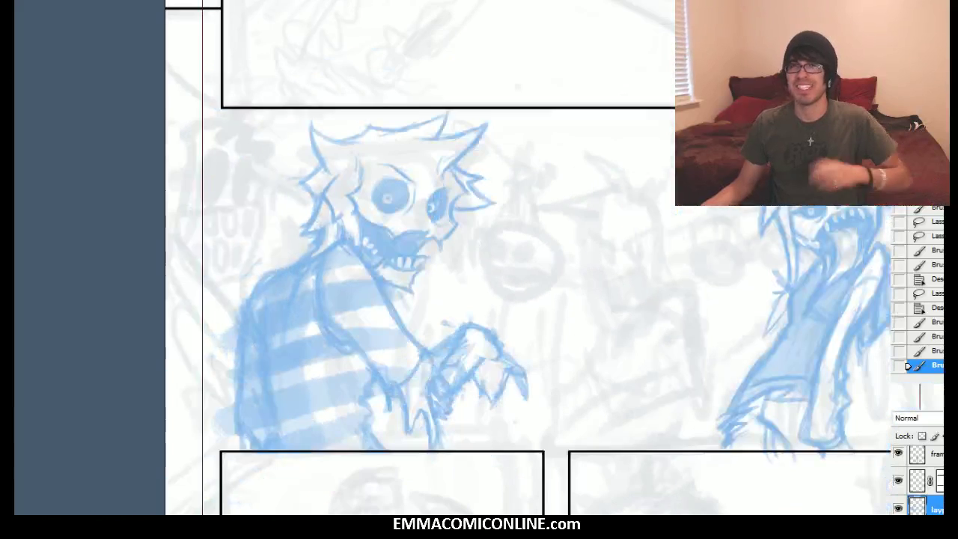
pyautogui.moveTo(479, 270); pyautogui.dragTo(426, 291)
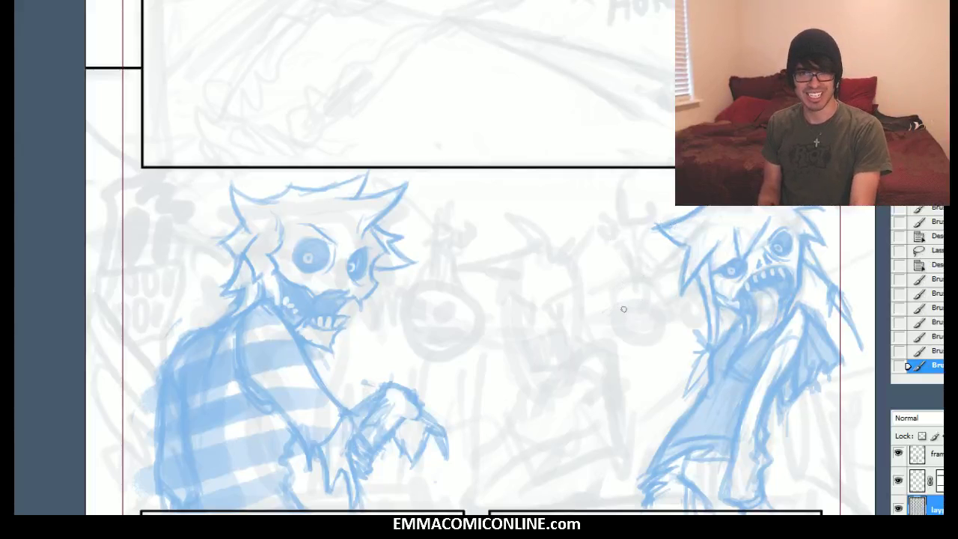
pyautogui.moveTo(603, 310); pyautogui.dragTo(666, 298)
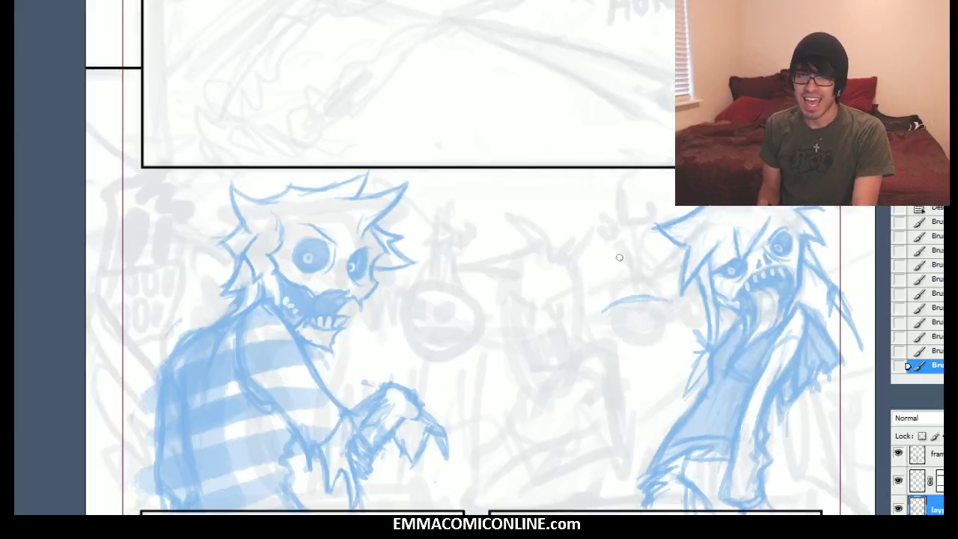
pyautogui.moveTo(612, 311)
pyautogui.mouseDown()
pyautogui.moveTo(645, 330)
pyautogui.moveTo(644, 342)
pyautogui.mouseUp()
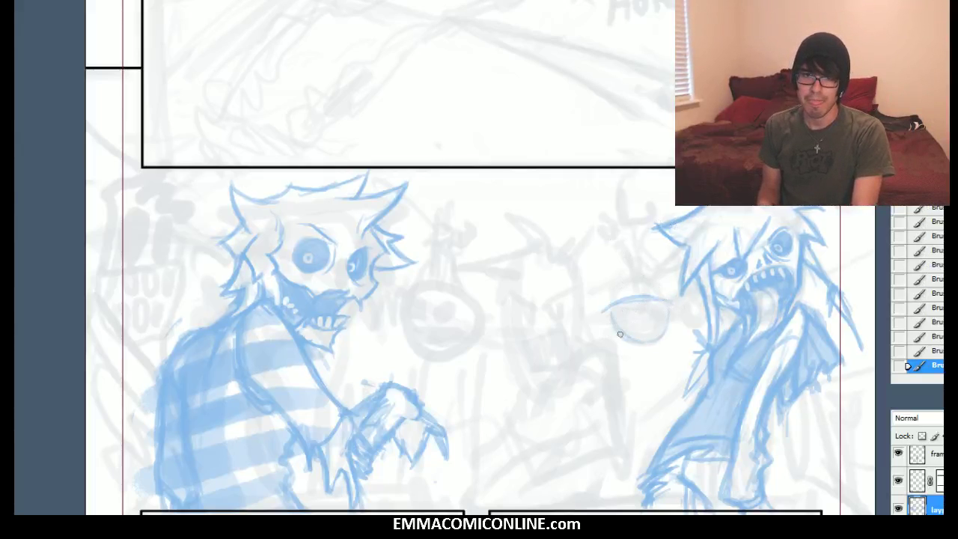
pyautogui.press('e')
pyautogui.moveTo(663, 300); pyautogui.dragTo(609, 307)
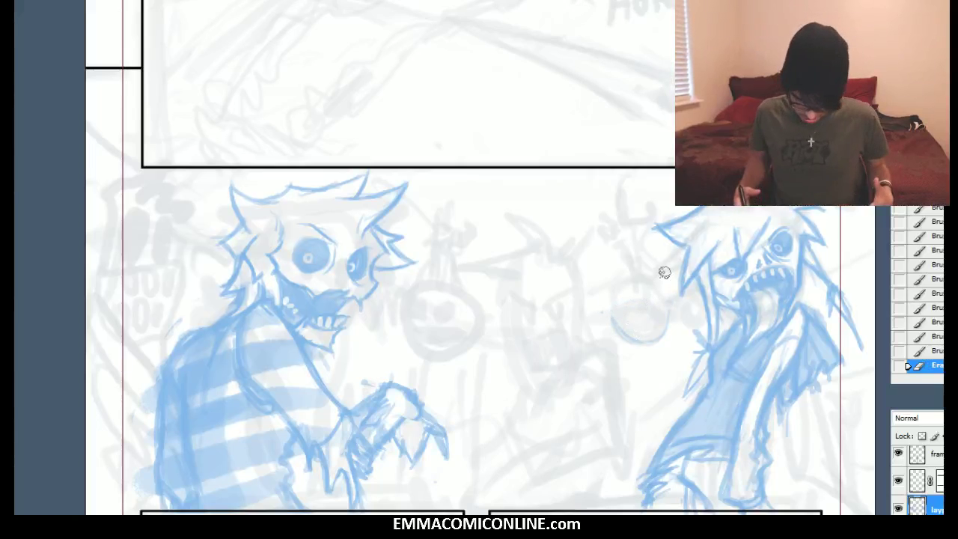
pyautogui.press('b')
# Sketch a round background zombie head with a curved hat brim beside the screaming zombie, over the faint rough head
pyautogui.moveTo(615, 310); pyautogui.dragTo(672, 327)
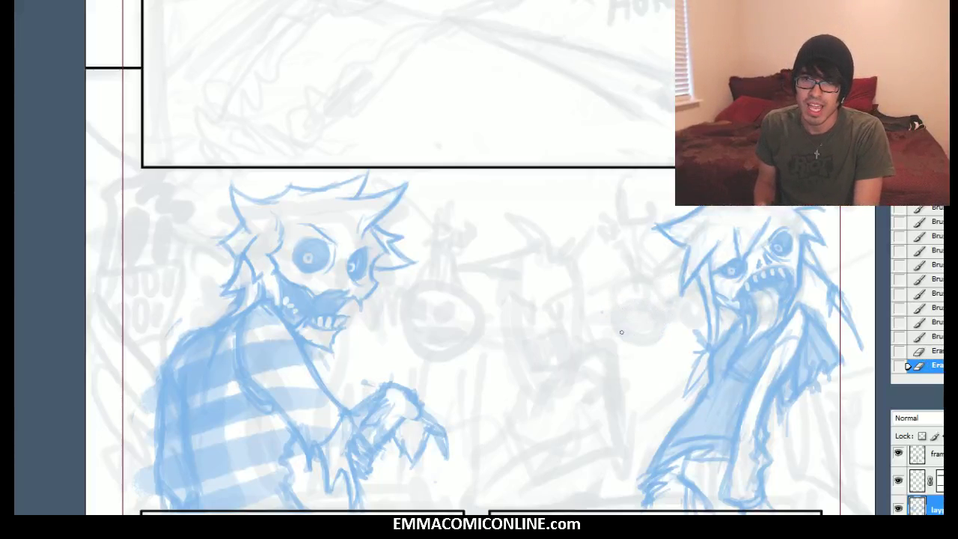
pyautogui.moveTo(603, 325); pyautogui.dragTo(646, 342)
pyautogui.moveTo(597, 304); pyautogui.dragTo(607, 331)
pyautogui.moveTo(599, 308)
pyautogui.mouseDown()
pyautogui.moveTo(610, 333)
pyautogui.moveTo(647, 343)
pyautogui.moveTo(671, 307)
pyautogui.moveTo(664, 267)
pyautogui.mouseUp()
pyautogui.moveTo(605, 329)
pyautogui.mouseDown()
pyautogui.moveTo(593, 289)
pyautogui.moveTo(595, 309)
pyautogui.moveTo(595, 295)
pyautogui.moveTo(667, 284)
pyautogui.moveTo(600, 333)
pyautogui.moveTo(591, 282)
pyautogui.moveTo(668, 287)
pyautogui.mouseUp()
pyautogui.moveTo(657, 325)
pyautogui.mouseDown()
pyautogui.moveTo(662, 301)
pyautogui.moveTo(643, 255)
pyautogui.moveTo(668, 302)
pyautogui.moveTo(601, 263)
pyautogui.moveTo(601, 291)
pyautogui.moveTo(657, 325)
pyautogui.moveTo(608, 325)
pyautogui.moveTo(658, 322)
pyautogui.moveTo(663, 280)
pyautogui.mouseUp()
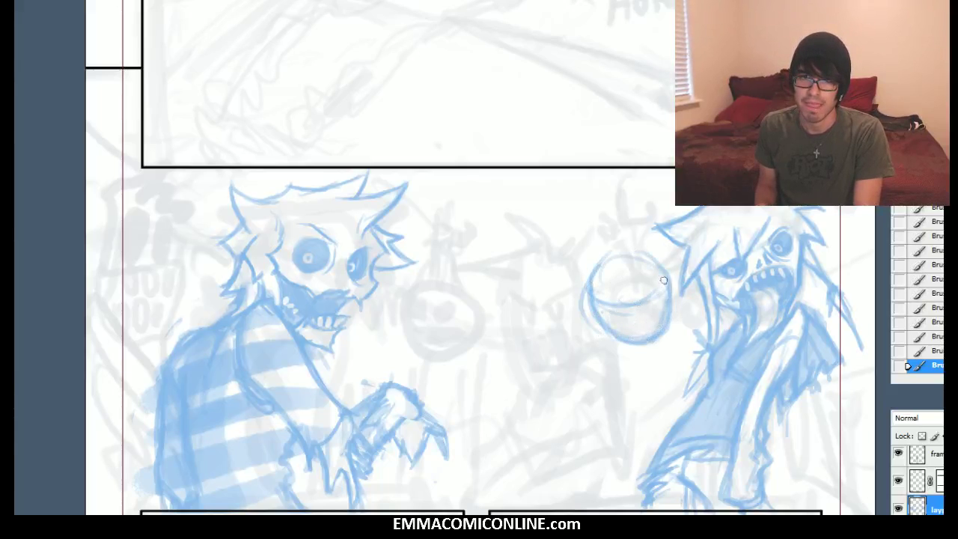
pyautogui.press(']')
pyautogui.press(']')
pyautogui.press(']')
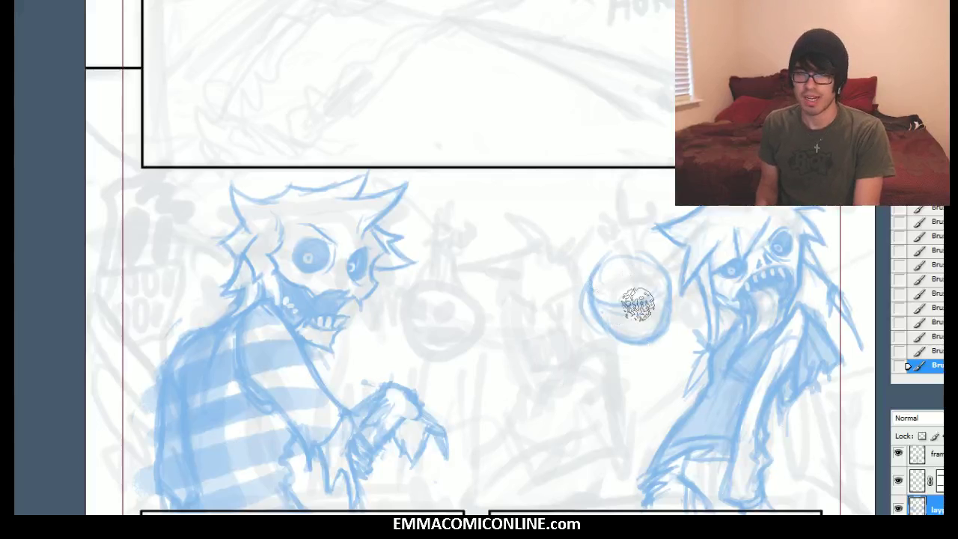
# Lasso the round head sketch, clear it from its layer, paste it onto a new layer, and reposition it over the rough head
pyautogui.press('l')
pyautogui.moveTo(676, 268)
pyautogui.mouseDown()
pyautogui.moveTo(602, 381)
pyautogui.moveTo(664, 348)
pyautogui.moveTo(682, 314)
pyautogui.mouseUp()
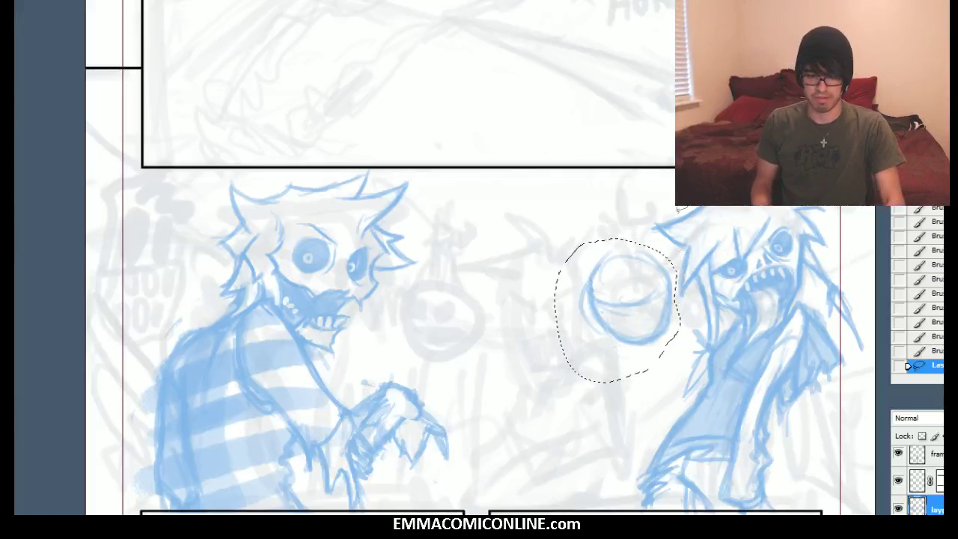
pyautogui.press('Delete')
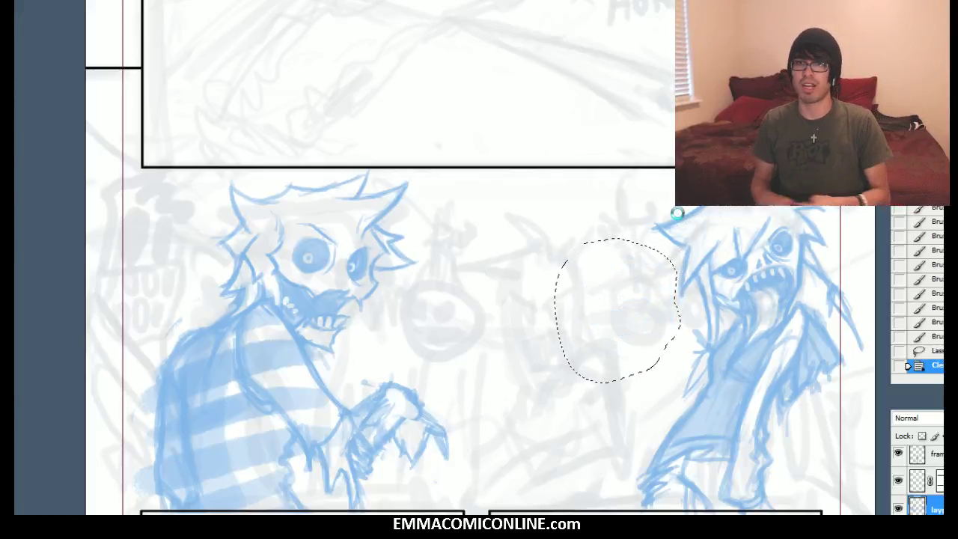
pyautogui.hotkey('ctrl', 'd')
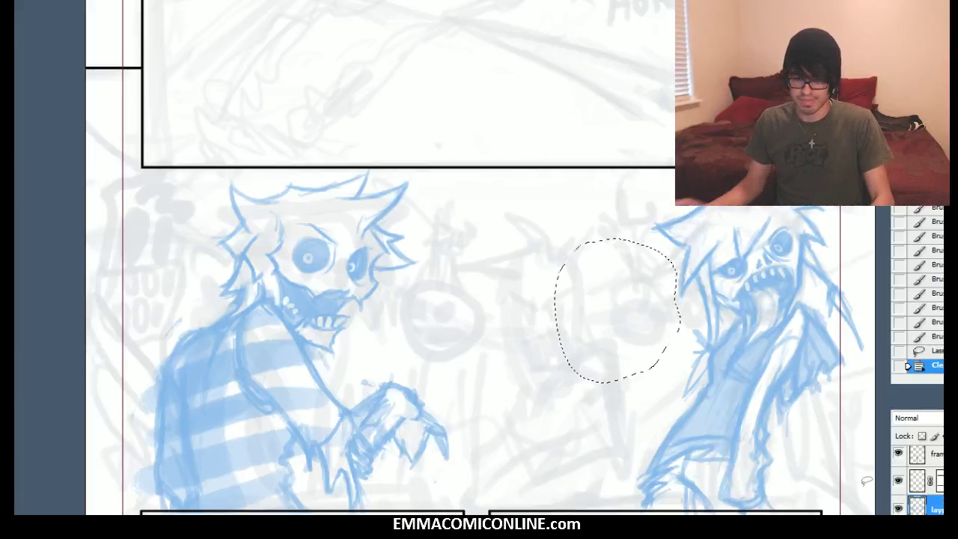
pyautogui.click(626, 319)
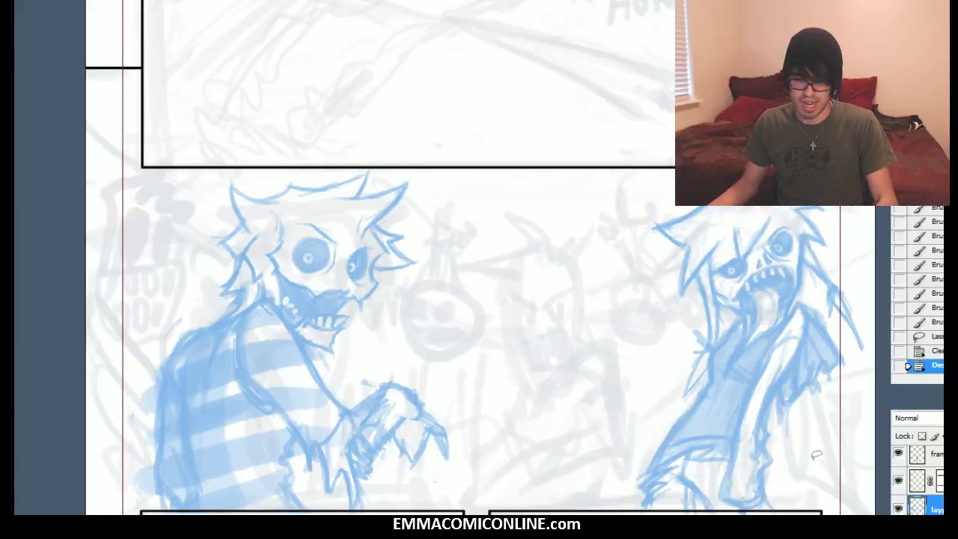
pyautogui.hotkey('ctrl', 'shift', 'n')
pyautogui.press('Return')
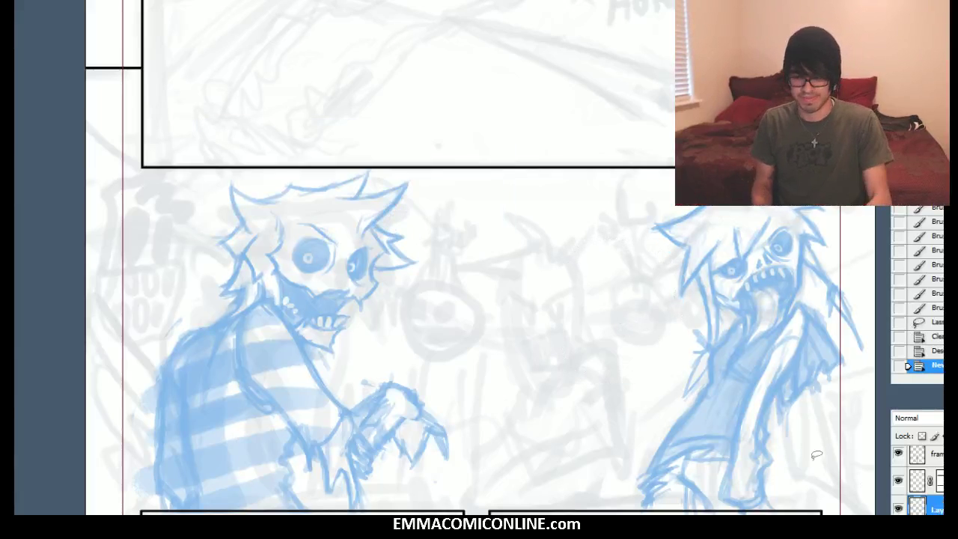
pyautogui.hotkey('ctrl', 'v')
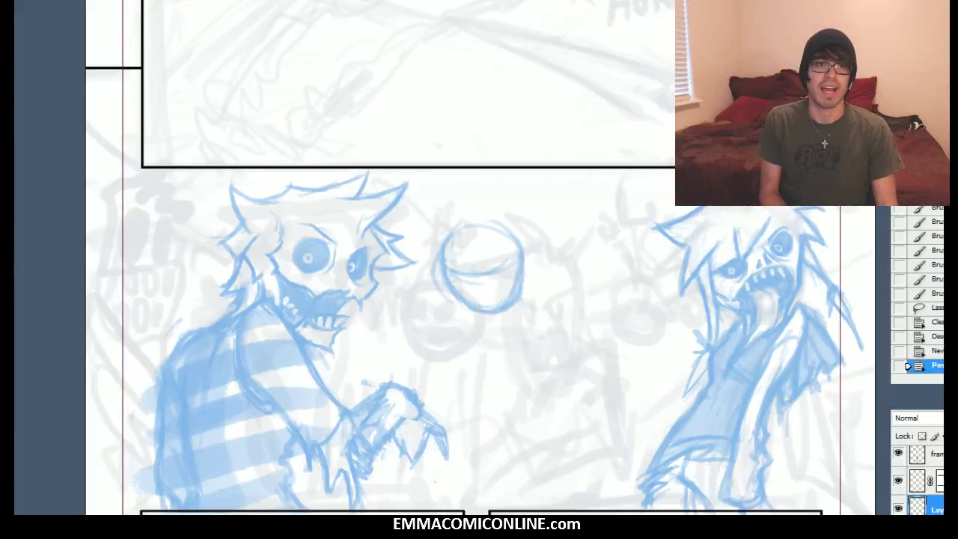
pyautogui.moveTo(474, 253); pyautogui.dragTo(621, 296)
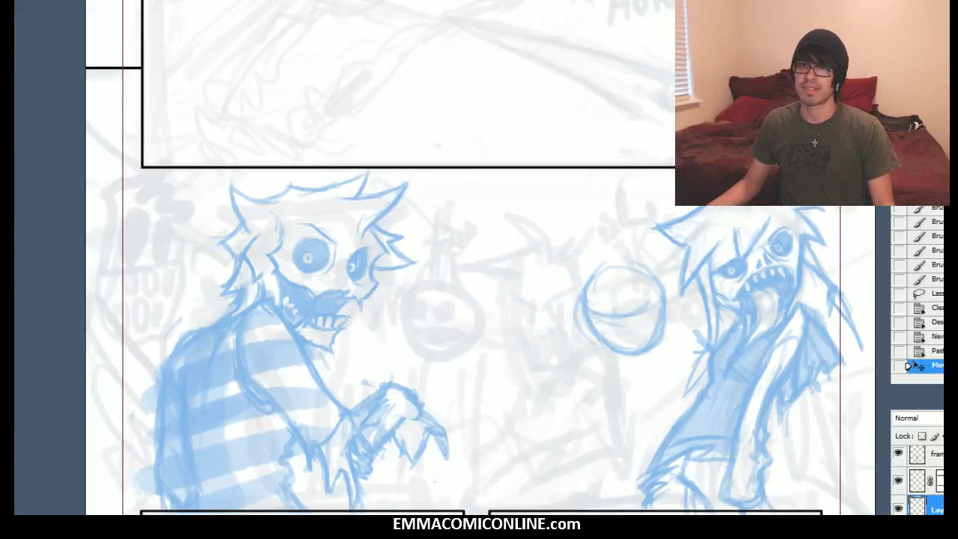
# Draw the background zombie's pointed hat corners, jagged fringe, dark eyes and mouth on the round head
pyautogui.moveTo(589, 312); pyautogui.dragTo(623, 315)
pyautogui.moveTo(660, 283)
pyautogui.mouseDown()
pyautogui.moveTo(659, 263)
pyautogui.moveTo(660, 277)
pyautogui.mouseUp()
pyautogui.moveTo(660, 275)
pyautogui.mouseDown()
pyautogui.moveTo(657, 261)
pyautogui.moveTo(582, 275)
pyautogui.moveTo(607, 274)
pyautogui.moveTo(623, 319)
pyautogui.moveTo(591, 312)
pyautogui.mouseUp()
pyautogui.moveTo(591, 313)
pyautogui.mouseDown()
pyautogui.moveTo(643, 313)
pyautogui.moveTo(648, 324)
pyautogui.moveTo(629, 329)
pyautogui.moveTo(635, 317)
pyautogui.moveTo(625, 334)
pyautogui.moveTo(627, 313)
pyautogui.moveTo(628, 338)
pyautogui.mouseUp()
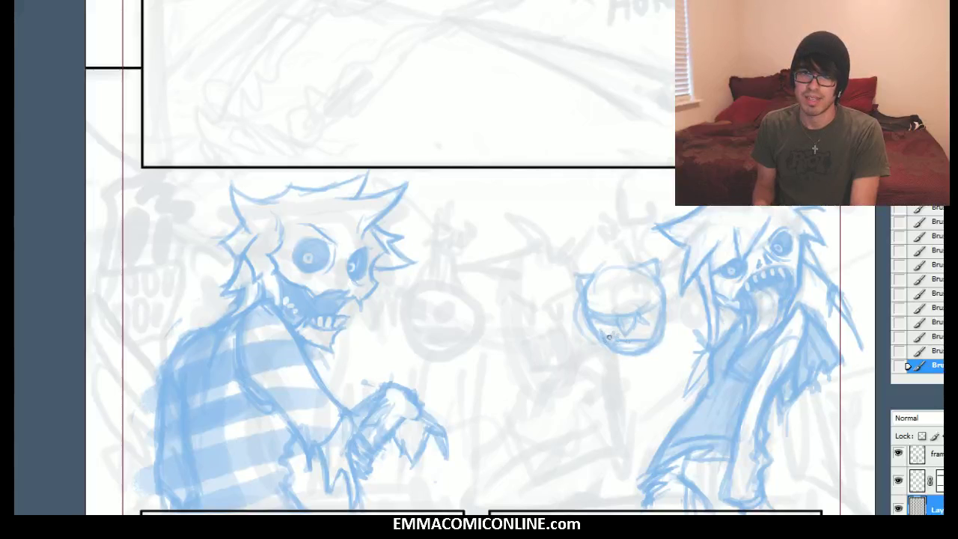
pyautogui.moveTo(617, 343); pyautogui.dragTo(656, 341)
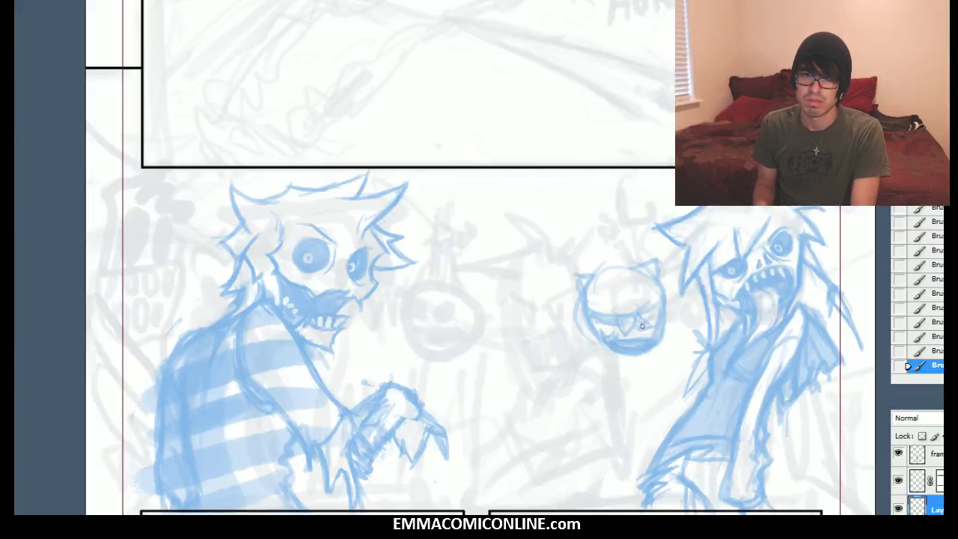
pyautogui.moveTo(602, 328); pyautogui.dragTo(634, 327)
# Erase light details into the background zombie's eyes and a row of small teeth into its dark mouth using a smaller eraser
pyautogui.press('e')
pyautogui.press('[')
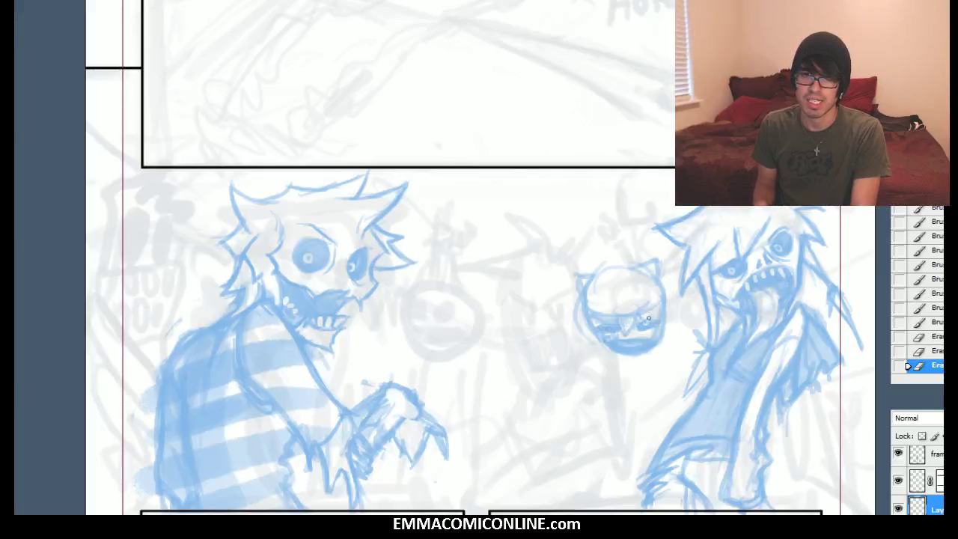
pyautogui.moveTo(612, 325); pyautogui.dragTo(630, 298)
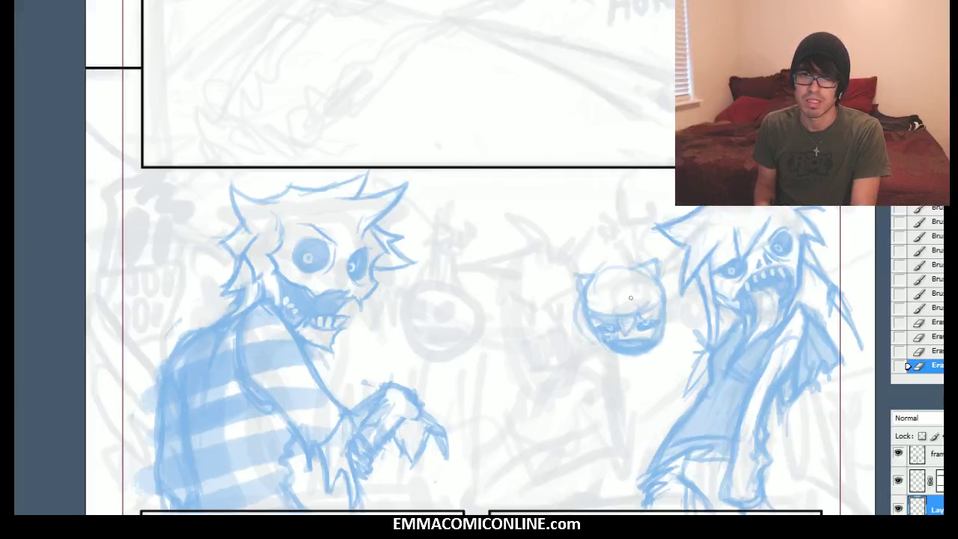
pyautogui.click(619, 345)
pyautogui.click(623, 344)
pyautogui.click(633, 342)
pyautogui.click(638, 341)
pyautogui.click(644, 342)
pyautogui.click(631, 346)
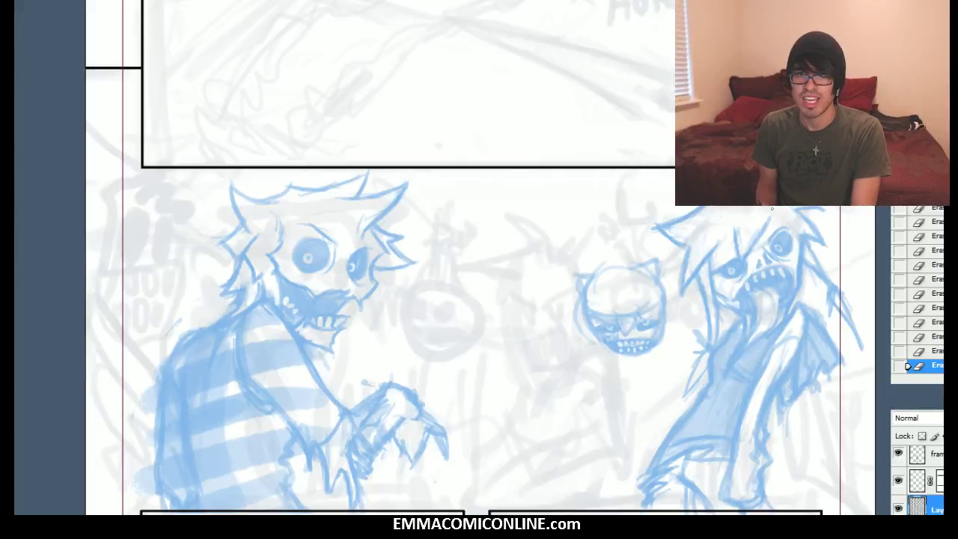
# Redraw the background zombie's teeth gaps, jaw and cheek outlines with small brush strokes
pyautogui.press('b')
pyautogui.click(635, 344)
pyautogui.click(655, 345)
pyautogui.moveTo(662, 332)
pyautogui.mouseDown()
pyautogui.moveTo(664, 318)
pyautogui.moveTo(664, 327)
pyautogui.mouseUp()
pyautogui.click(658, 309)
pyautogui.click(653, 329)
pyautogui.click(636, 351)
pyautogui.click(620, 354)
pyautogui.click(590, 314)
pyautogui.moveTo(590, 314); pyautogui.dragTo(605, 342)
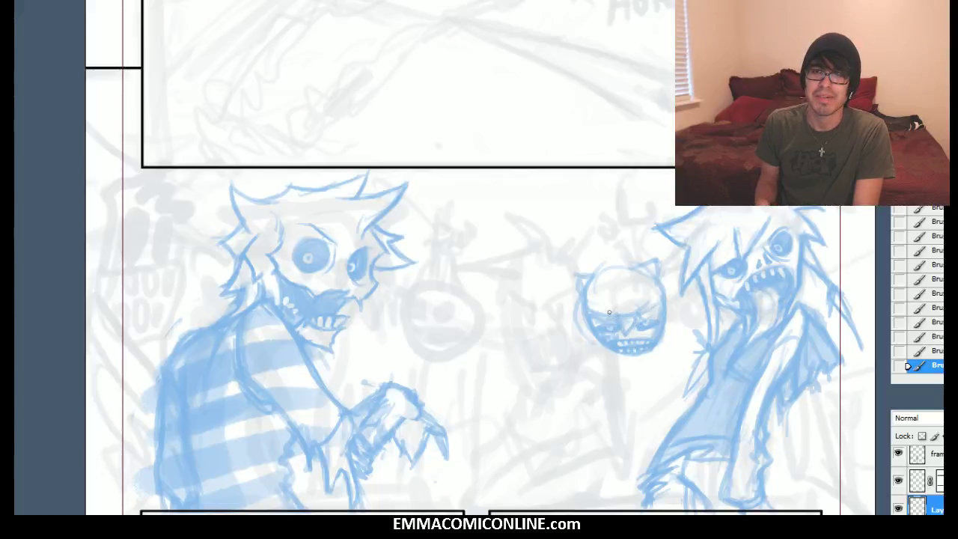
# Darken the outline of the background zombie's hat and its pointed corners, and erase the stray arc beside the face
pyautogui.moveTo(641, 268)
pyautogui.mouseDown()
pyautogui.moveTo(587, 289)
pyautogui.moveTo(609, 285)
pyautogui.moveTo(579, 275)
pyautogui.moveTo(584, 298)
pyautogui.mouseUp()
pyautogui.moveTo(660, 282); pyautogui.dragTo(658, 259)
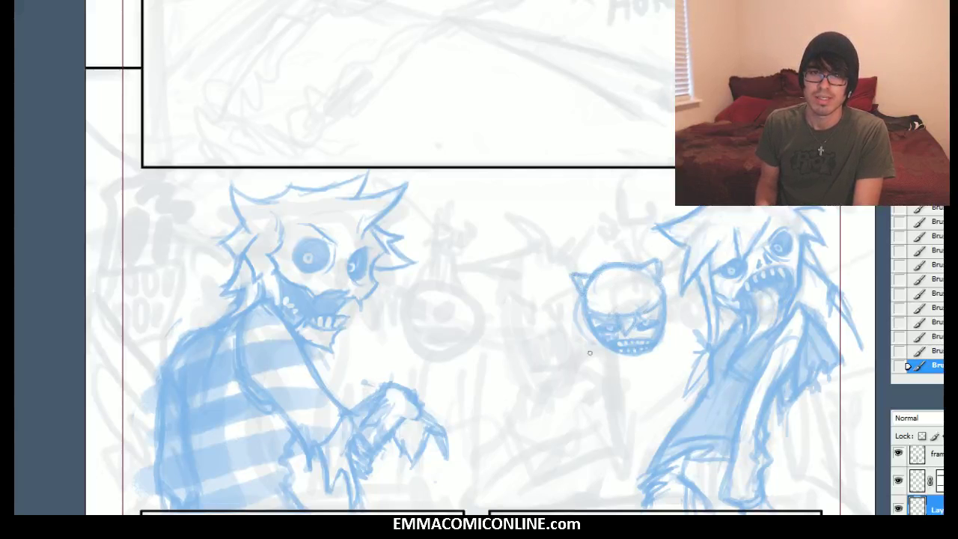
pyautogui.moveTo(572, 310); pyautogui.dragTo(579, 331)
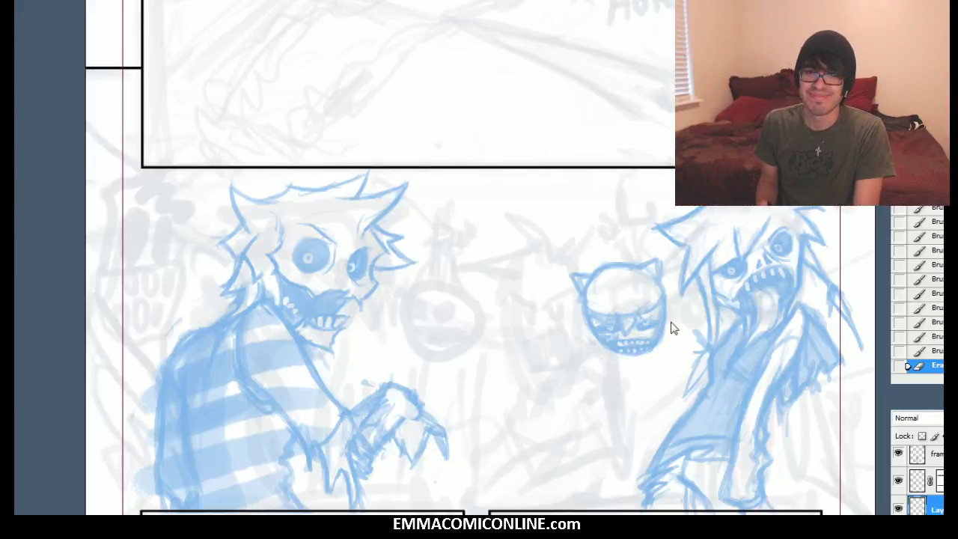
# Reinforce the sides of the background zombie's face and sketch spiky hair tufts sticking out beneath the hat
pyautogui.press('b')
pyautogui.moveTo(656, 302); pyautogui.dragTo(658, 311)
pyautogui.moveTo(586, 305); pyautogui.dragTo(591, 315)
pyautogui.moveTo(585, 301); pyautogui.dragTo(590, 320)
pyautogui.moveTo(587, 312); pyautogui.dragTo(607, 348)
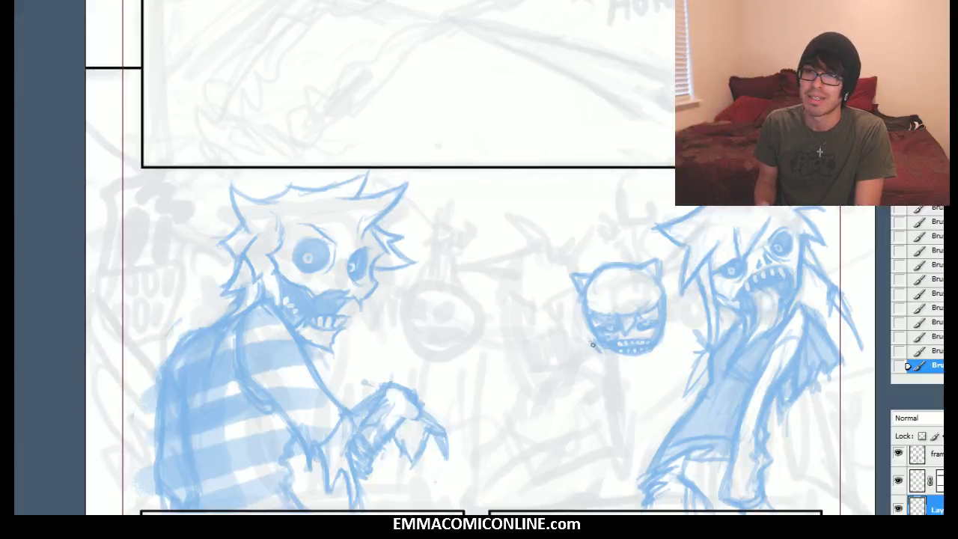
pyautogui.moveTo(579, 336)
pyautogui.mouseDown()
pyautogui.moveTo(571, 336)
pyautogui.moveTo(582, 317)
pyautogui.mouseUp()
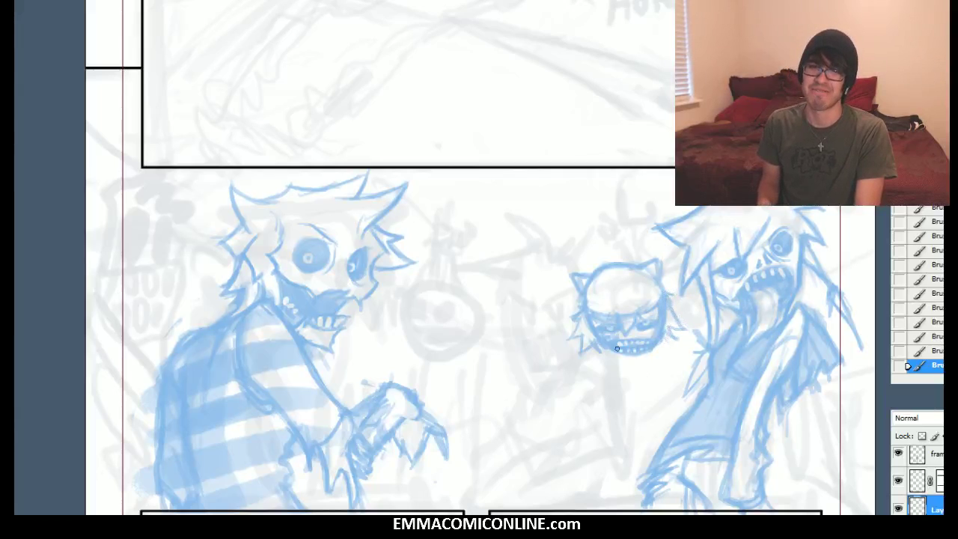
# Erase small overlapping marks where the background zombie's hair meets the edge of its face
pyautogui.press('e')
pyautogui.moveTo(666, 312); pyautogui.dragTo(666, 318)
pyautogui.moveTo(666, 312); pyautogui.dragTo(671, 317)
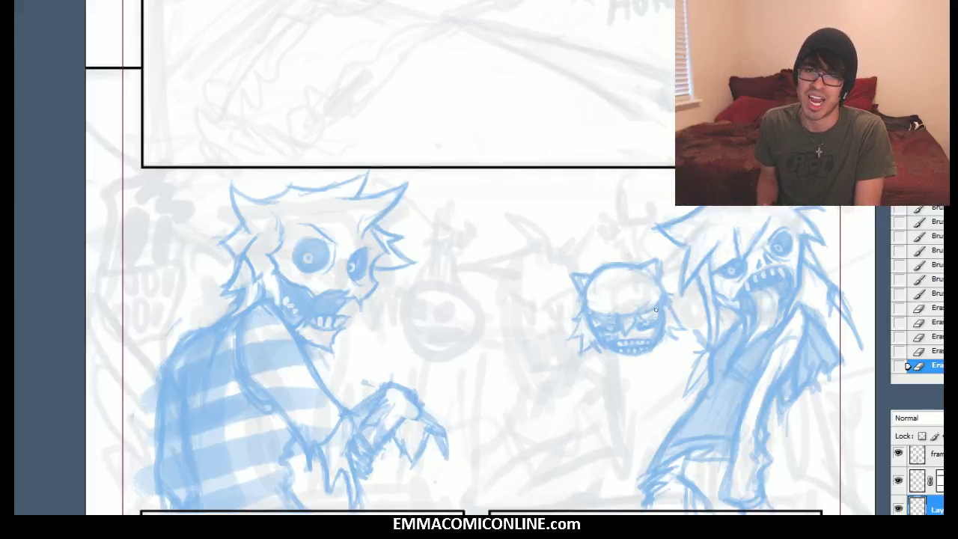
# Erase stray marks in the background zombie's hair beside the cheek and reinforce the adjoining lower jaw outline
pyautogui.moveTo(664, 302); pyautogui.dragTo(672, 321)
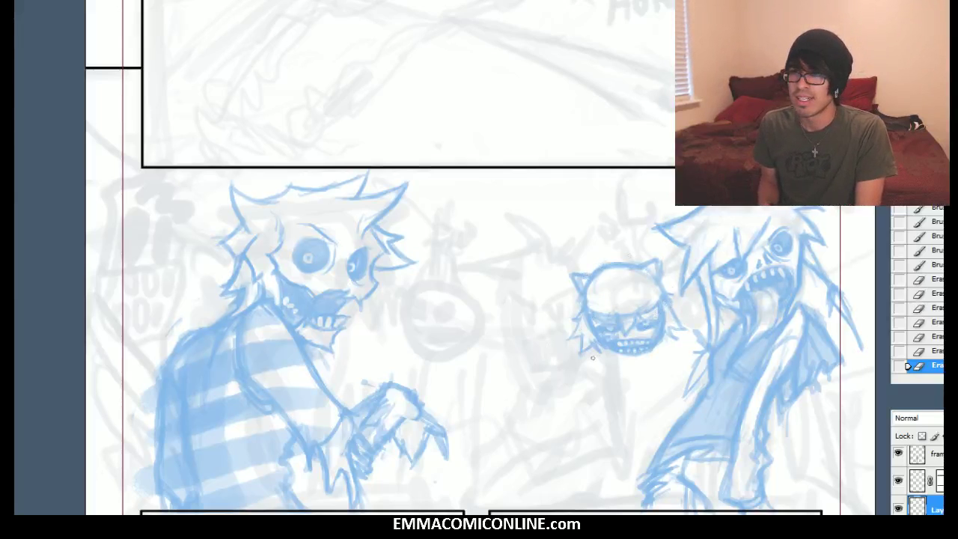
pyautogui.press('b')
pyautogui.moveTo(659, 343); pyautogui.dragTo(652, 351)
pyautogui.moveTo(659, 343); pyautogui.dragTo(652, 350)
pyautogui.moveTo(657, 345); pyautogui.dragTo(649, 353)
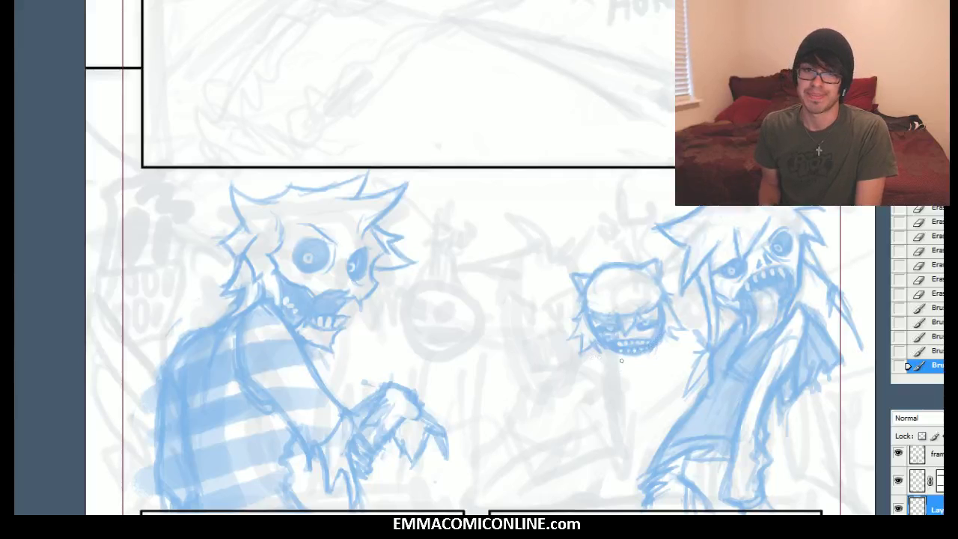
# Erase small marks across the background zombie's eyes and cheek to clean up the face
pyautogui.press('e')
pyautogui.moveTo(605, 340)
pyautogui.mouseDown()
pyautogui.moveTo(649, 341)
pyautogui.moveTo(648, 314)
pyautogui.mouseUp()
pyautogui.click(656, 331)
pyautogui.click(652, 339)
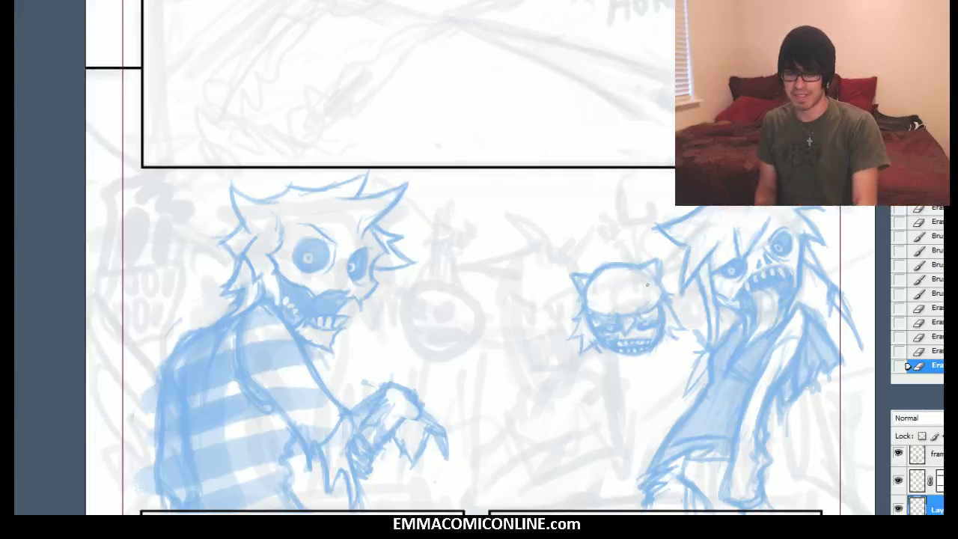
# Clean up the background zombie's hat near one pointed corner and redraw the curved crown outline with short strokes
pyautogui.moveTo(642, 275)
pyautogui.mouseDown()
pyautogui.moveTo(598, 276)
pyautogui.moveTo(642, 284)
pyautogui.moveTo(609, 326)
pyautogui.moveTo(609, 219)
pyautogui.moveTo(661, 285)
pyautogui.mouseUp()
pyautogui.press('b')
pyautogui.moveTo(654, 274); pyautogui.dragTo(663, 288)
pyautogui.moveTo(631, 261); pyautogui.dragTo(646, 266)
pyautogui.moveTo(631, 260); pyautogui.dragTo(642, 265)
pyautogui.moveTo(604, 263)
pyautogui.mouseDown()
pyautogui.moveTo(632, 260)
pyautogui.moveTo(592, 273)
pyautogui.mouseUp()
pyautogui.moveTo(617, 260)
pyautogui.mouseDown()
pyautogui.moveTo(592, 274)
pyautogui.moveTo(608, 260)
pyautogui.mouseUp()
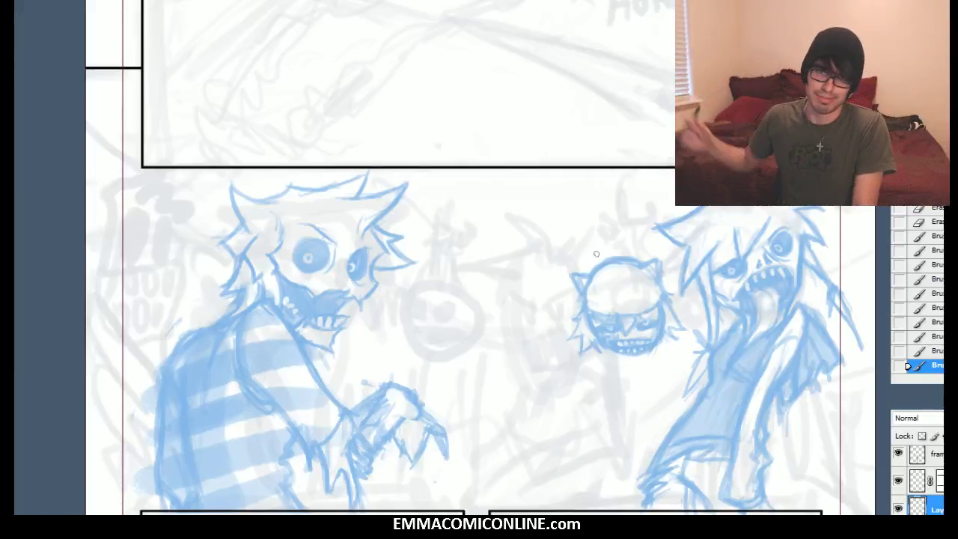
# Clean up beneath the background zombie's chin and sketch short neck lines under the jaw
pyautogui.moveTo(660, 346); pyautogui.dragTo(624, 363)
pyautogui.press('b')
pyautogui.moveTo(626, 353)
pyautogui.mouseDown()
pyautogui.moveTo(621, 373)
pyautogui.moveTo(648, 360)
pyautogui.mouseUp()
pyautogui.moveTo(650, 353); pyautogui.dragTo(648, 361)
pyautogui.moveTo(649, 353); pyautogui.dragTo(647, 362)
pyautogui.moveTo(649, 354); pyautogui.dragTo(649, 362)
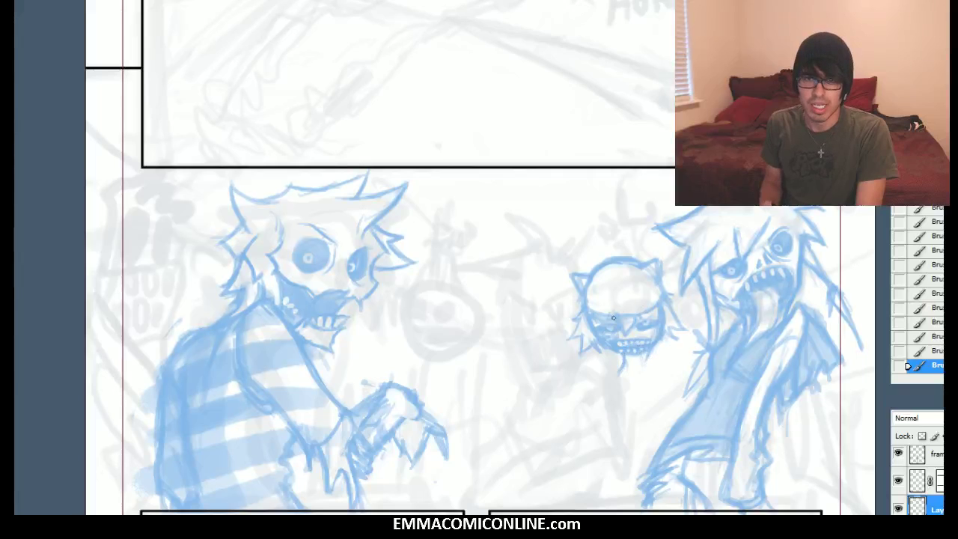
pyautogui.press('e')
pyautogui.moveTo(601, 325); pyautogui.dragTo(648, 321)
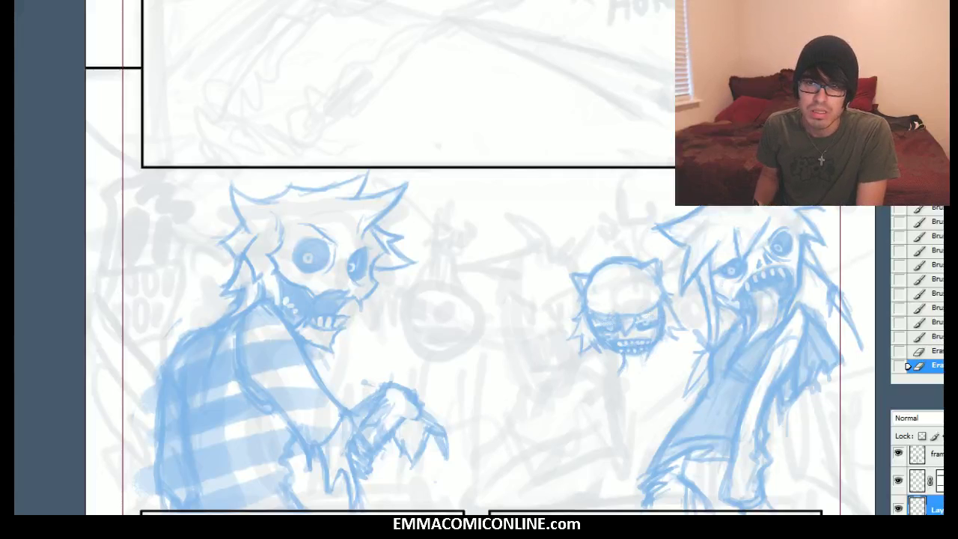
pyautogui.hotkey('ctrl', 'alt', 'z')
pyautogui.hotkey('ctrl', 'alt', 'z')
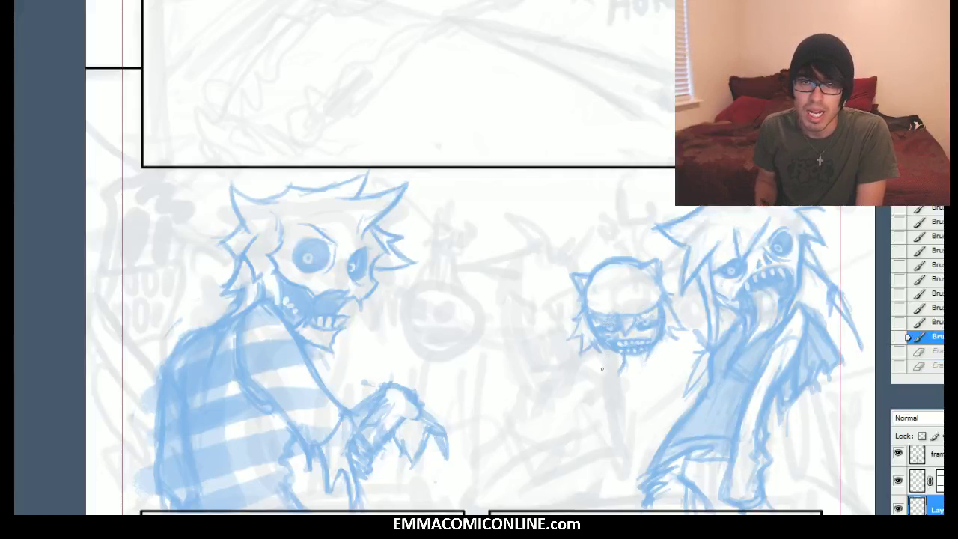
# Redraw the background zombie's brow beneath the hat and check the head against the rough by hiding and reshowing its layer
pyautogui.moveTo(605, 325); pyautogui.dragTo(654, 316)
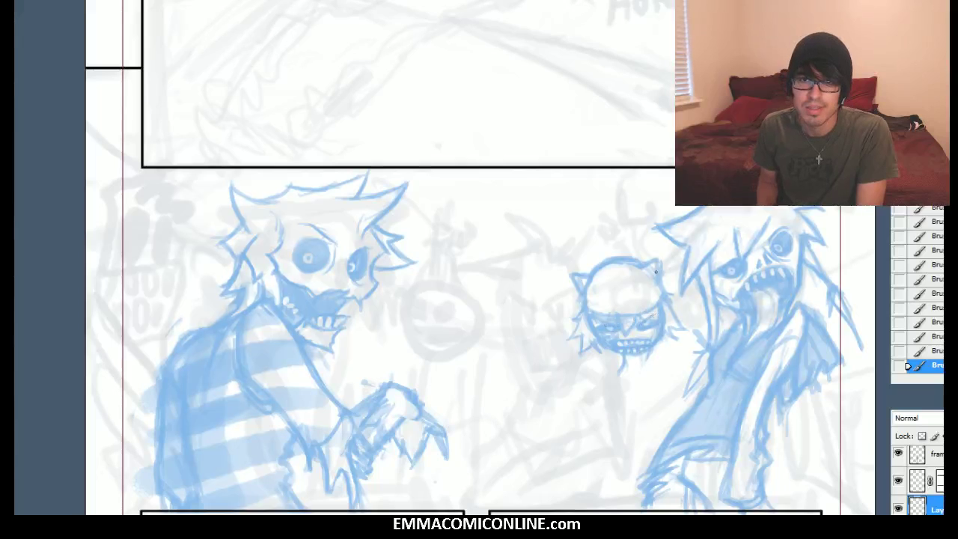
pyautogui.click(899, 509)
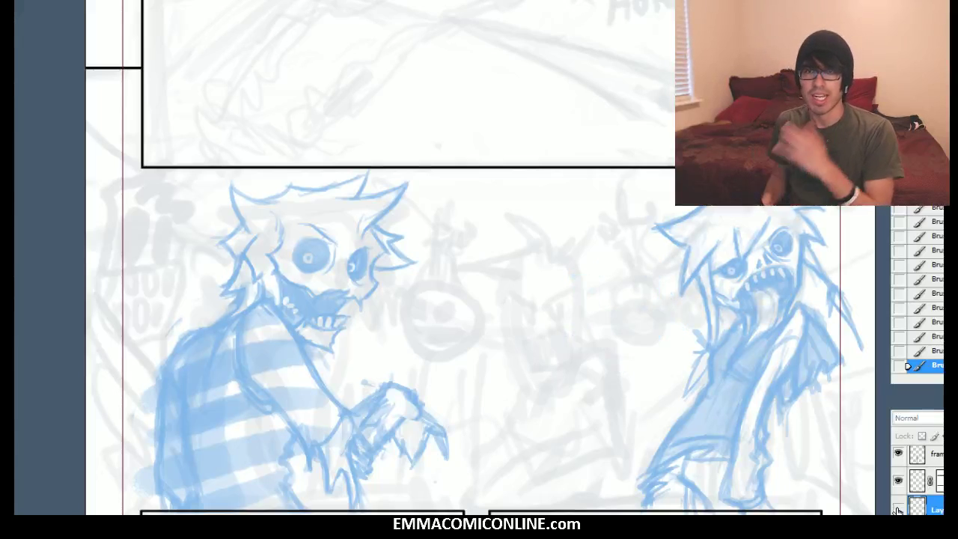
pyautogui.click(898, 510)
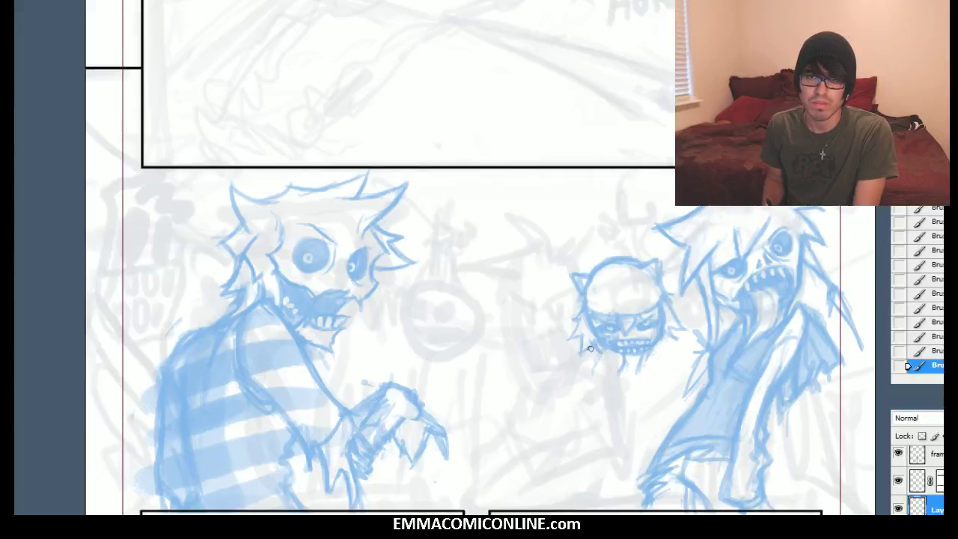
# Sketch the curved sides of the background zombie's torso and the open collar lines below the neck
pyautogui.moveTo(649, 357); pyautogui.dragTo(647, 411)
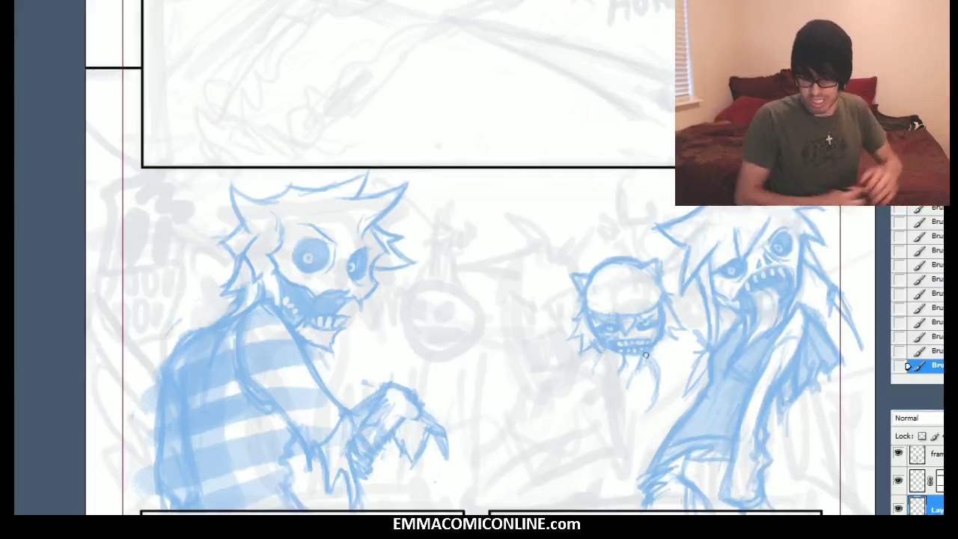
pyautogui.moveTo(658, 391); pyautogui.dragTo(639, 417)
pyautogui.moveTo(638, 368)
pyautogui.mouseDown()
pyautogui.moveTo(627, 399)
pyautogui.moveTo(639, 353)
pyautogui.moveTo(610, 387)
pyautogui.moveTo(627, 378)
pyautogui.moveTo(615, 398)
pyautogui.moveTo(635, 372)
pyautogui.moveTo(611, 371)
pyautogui.moveTo(594, 415)
pyautogui.moveTo(624, 380)
pyautogui.moveTo(632, 386)
pyautogui.moveTo(622, 390)
pyautogui.moveTo(621, 362)
pyautogui.moveTo(619, 387)
pyautogui.moveTo(629, 357)
pyautogui.moveTo(618, 393)
pyautogui.mouseUp()
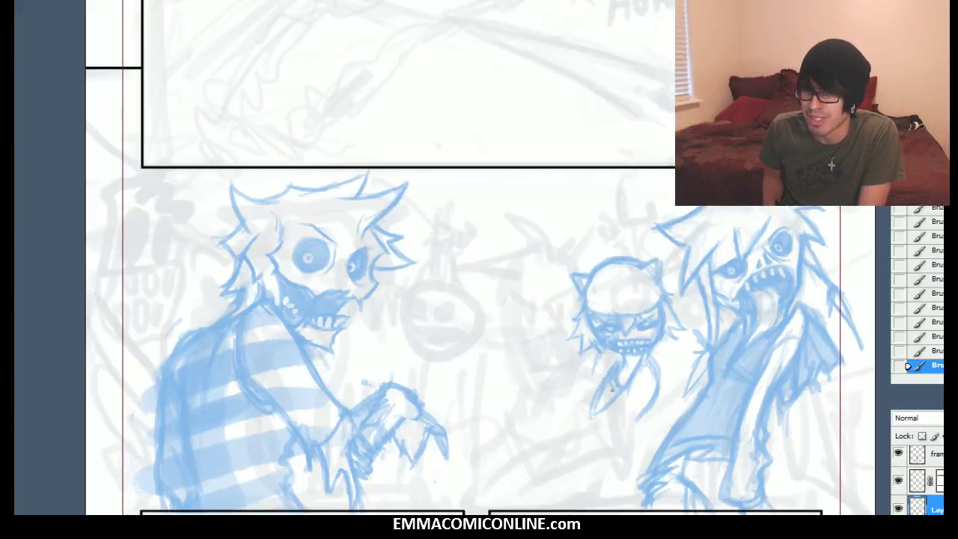
# Compare the background zombie's torso sketch by undoing and restoring its last four strokes
pyautogui.hotkey('ctrl', 'alt', 'z')
pyautogui.hotkey('ctrl', 'alt', 'z')
pyautogui.hotkey('ctrl', 'alt', 'z')
pyautogui.hotkey('ctrl', 'alt', 'z')
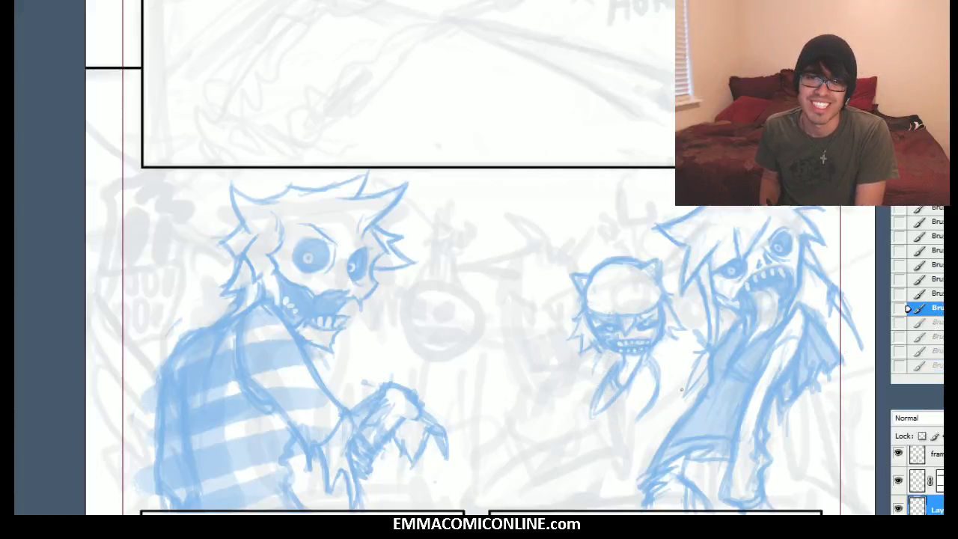
pyautogui.hotkey('ctrl', 'shift', 'z')
pyautogui.hotkey('ctrl', 'shift', 'z')
pyautogui.hotkey('ctrl', 'shift', 'z')
pyautogui.hotkey('ctrl', 'shift', 'z')
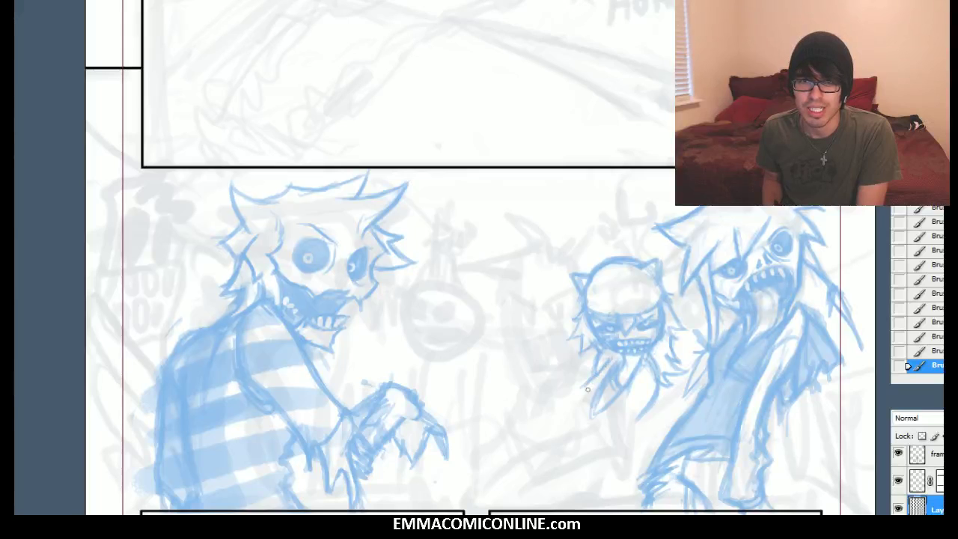
# Sketch the background zombie's outer arm and lower torso, and add stripes across the shirt
pyautogui.moveTo(587, 383); pyautogui.dragTo(587, 410)
pyautogui.moveTo(634, 378)
pyautogui.mouseDown()
pyautogui.moveTo(613, 432)
pyautogui.moveTo(649, 405)
pyautogui.moveTo(624, 451)
pyautogui.mouseUp()
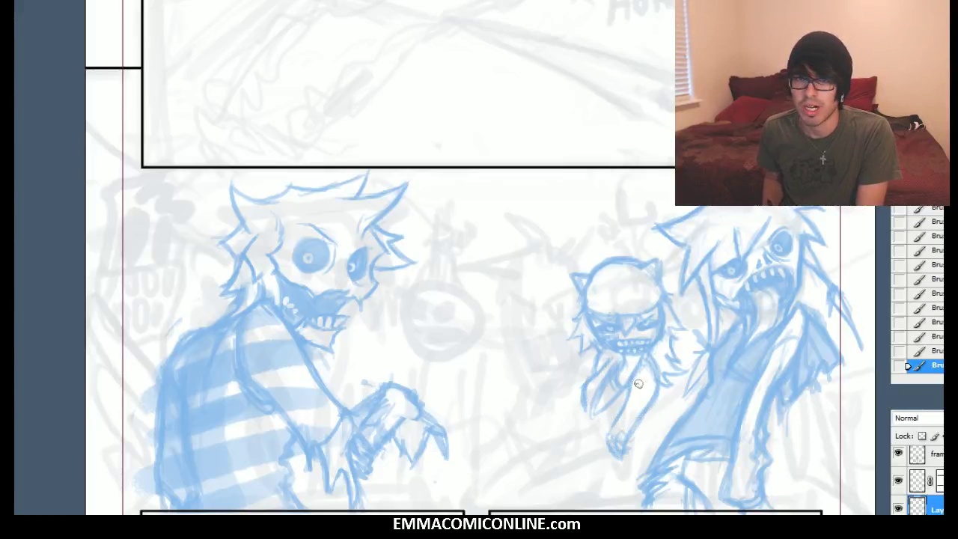
pyautogui.moveTo(662, 385)
pyautogui.mouseDown()
pyautogui.moveTo(627, 373)
pyautogui.moveTo(649, 405)
pyautogui.moveTo(605, 357)
pyautogui.moveTo(598, 363)
pyautogui.moveTo(628, 408)
pyautogui.mouseUp()
pyautogui.moveTo(636, 423); pyautogui.dragTo(625, 417)
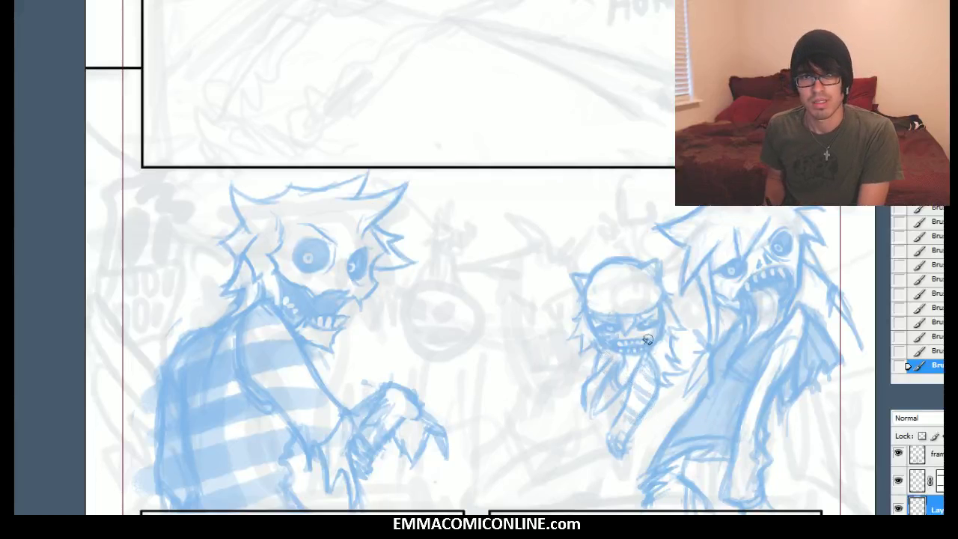
# Reduce the brush size, erase rough lines around the background zombie's outer arm and redraw the jacket edge beside it
pyautogui.press('[')
pyautogui.press('[')
pyautogui.press('[')
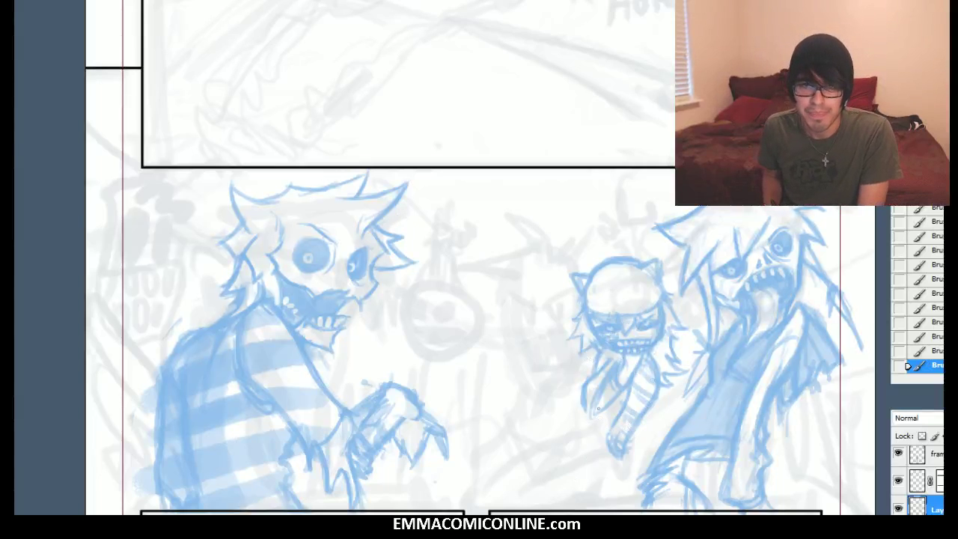
pyautogui.moveTo(620, 392); pyautogui.dragTo(592, 417)
pyautogui.press('b')
pyautogui.moveTo(626, 381); pyautogui.dragTo(612, 386)
pyautogui.moveTo(624, 381); pyautogui.dragTo(592, 413)
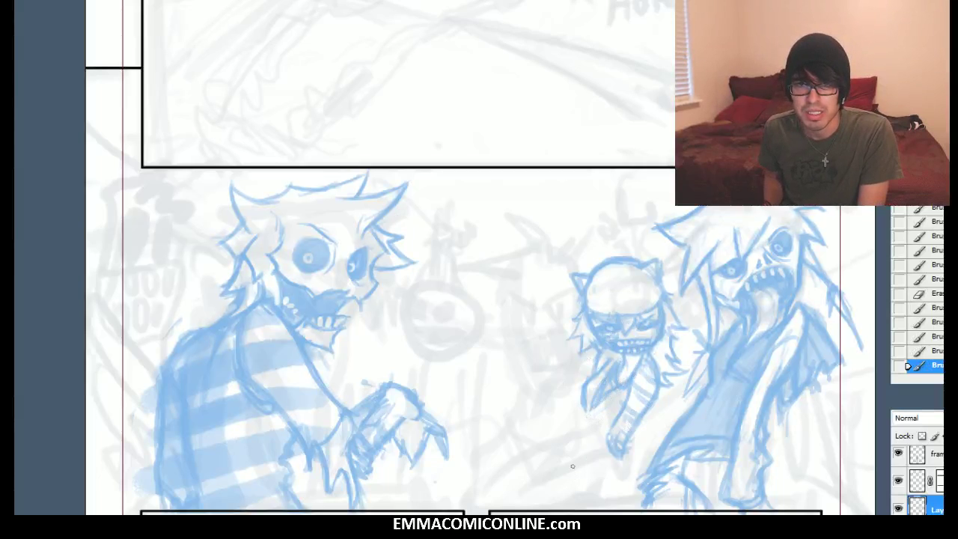
# Compare versions of the background zombie's arm and jacket by undoing and redoing the recent strokes
pyautogui.hotkey('ctrl', 'alt', 'z')
pyautogui.hotkey('ctrl', 'alt', 'z')
pyautogui.hotkey('ctrl', 'alt', 'z')
pyautogui.hotkey('ctrl', 'alt', 'z')
pyautogui.hotkey('ctrl', 'alt', 'z')
pyautogui.hotkey('ctrl', 'alt', 'z')
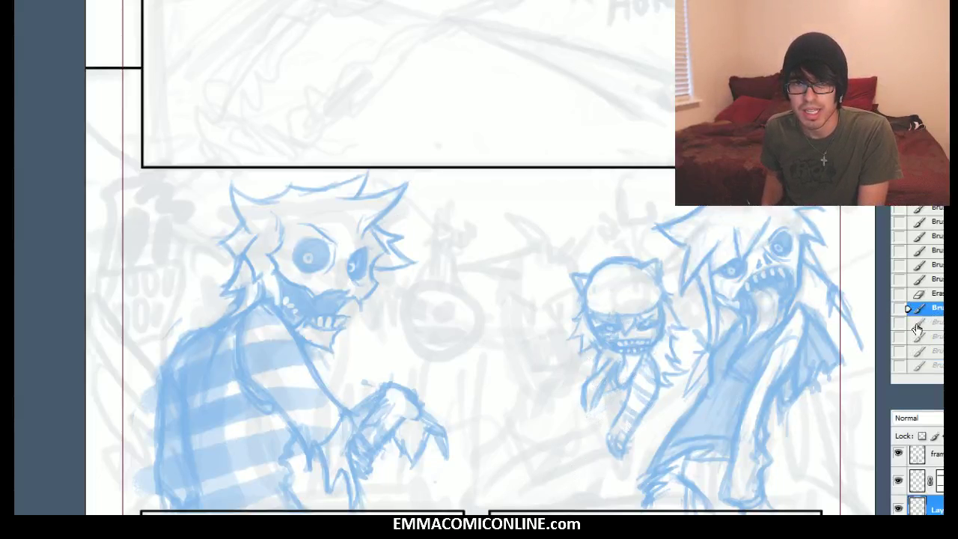
pyautogui.hotkey('ctrl', 'shift', 'z')
pyautogui.hotkey('ctrl', 'alt', 'z')
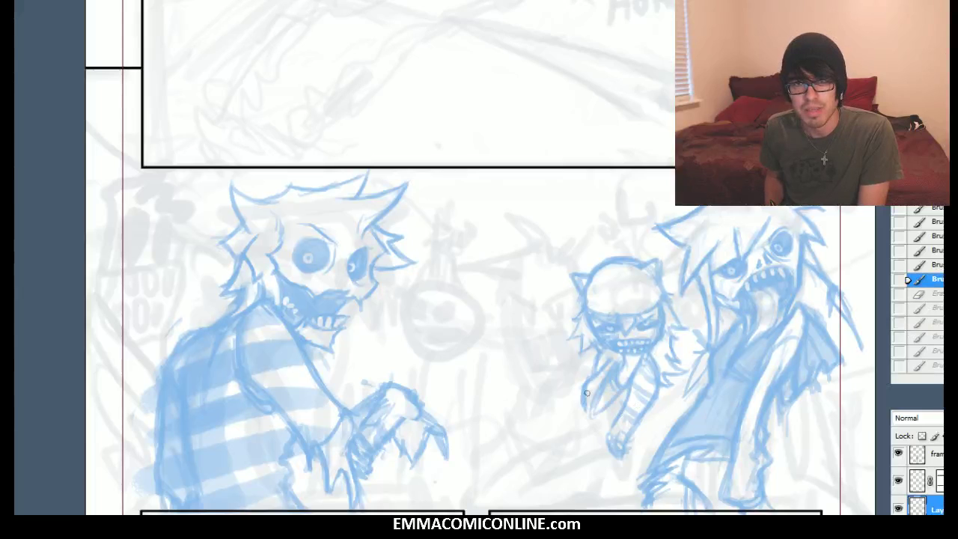
pyautogui.hotkey('ctrl', 'shift', 'z')
pyautogui.hotkey('ctrl', 'shift', 'z')
pyautogui.hotkey('ctrl', 'shift', 'z')
pyautogui.hotkey('ctrl', 'shift', 'z')
pyautogui.hotkey('ctrl', 'shift', 'z')
pyautogui.hotkey('ctrl', 'shift', 'z')
pyautogui.hotkey('ctrl', 'alt', 'z')
pyautogui.hotkey('ctrl', 'shift', 'z')
# Sketch the background zombie's legs as long strokes running from the waist down toward the lower panel border
pyautogui.moveTo(609, 441); pyautogui.dragTo(602, 480)
pyautogui.moveTo(607, 449)
pyautogui.mouseDown()
pyautogui.moveTo(601, 479)
pyautogui.moveTo(615, 480)
pyautogui.mouseUp()
pyautogui.moveTo(615, 477); pyautogui.dragTo(605, 506)
pyautogui.moveTo(608, 437); pyautogui.dragTo(599, 492)
pyautogui.moveTo(607, 454); pyautogui.dragTo(599, 490)
pyautogui.moveTo(621, 454); pyautogui.dragTo(620, 480)
pyautogui.moveTo(618, 477); pyautogui.dragTo(633, 507)
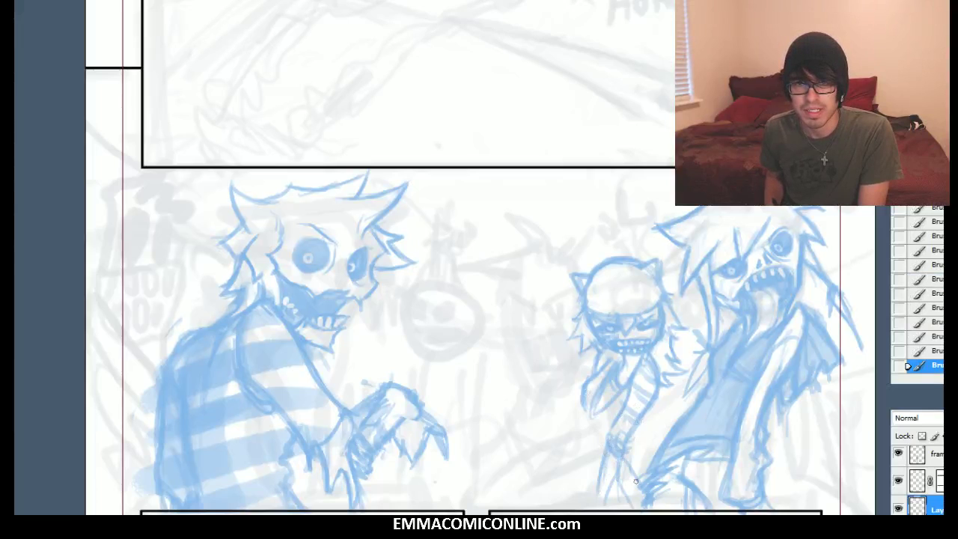
# Extend the background zombie's outer arm downward with long strokes and tidy its lower end
pyautogui.moveTo(588, 407); pyautogui.dragTo(577, 468)
pyautogui.moveTo(587, 412)
pyautogui.mouseDown()
pyautogui.moveTo(578, 479)
pyautogui.moveTo(582, 470)
pyautogui.moveTo(587, 486)
pyautogui.mouseUp()
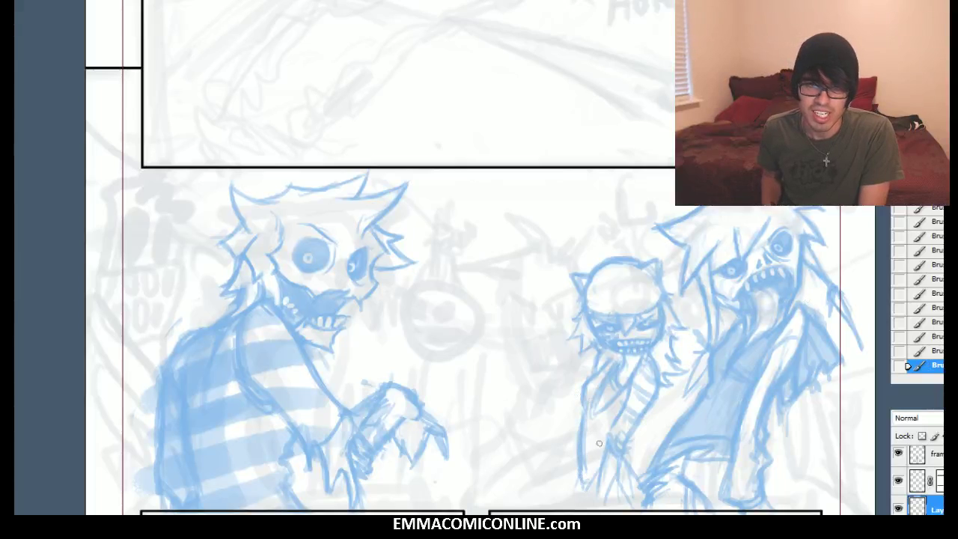
pyautogui.moveTo(584, 479); pyautogui.dragTo(581, 484)
pyautogui.press('b')
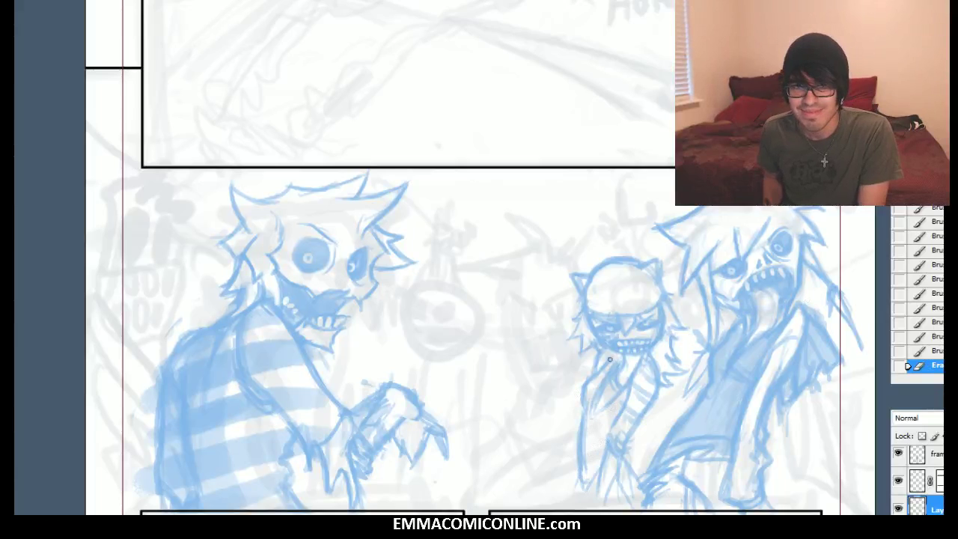
# Sketch the inner contour of the background zombie's arm curving toward the waist with short strokes
pyautogui.moveTo(598, 395); pyautogui.dragTo(596, 407)
pyautogui.moveTo(605, 397); pyautogui.dragTo(596, 427)
pyautogui.moveTo(596, 419); pyautogui.dragTo(605, 432)
pyautogui.moveTo(603, 425); pyautogui.dragTo(601, 428)
pyautogui.moveTo(593, 412)
pyautogui.mouseDown()
pyautogui.moveTo(616, 436)
pyautogui.moveTo(604, 437)
pyautogui.moveTo(601, 424)
pyautogui.moveTo(606, 439)
pyautogui.mouseUp()
# Erase overlapping lines around the background zombie's waist and redraw the upper inner edge of the jacket
pyautogui.press('e')
pyautogui.moveTo(628, 402); pyautogui.dragTo(596, 472)
pyautogui.press('b')
pyautogui.moveTo(599, 410); pyautogui.dragTo(614, 396)
pyautogui.moveTo(599, 404); pyautogui.dragTo(616, 392)
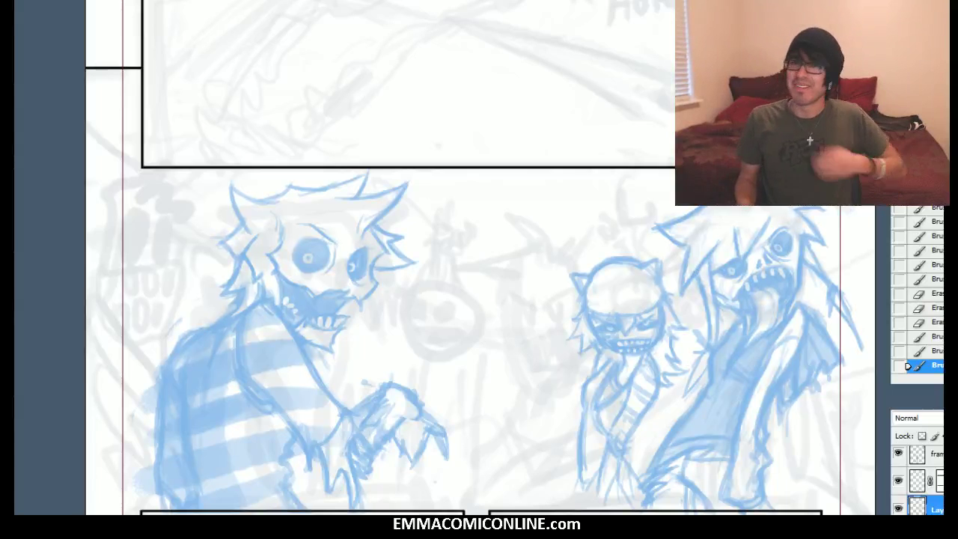
# Erase part of the background zombie's outer arm around the elbow and redraw it with a bent contour
pyautogui.moveTo(479, 337); pyautogui.dragTo(485, 273)
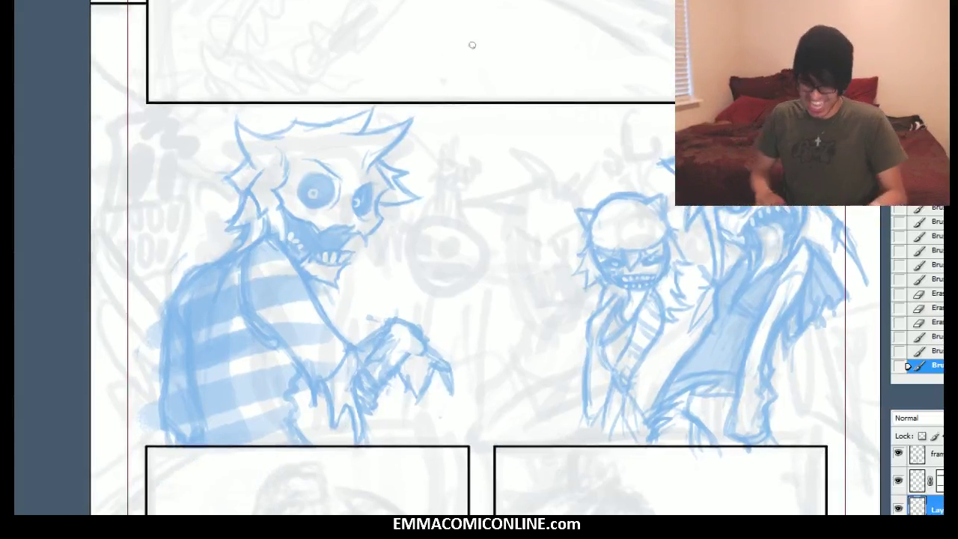
pyautogui.press('e')
pyautogui.moveTo(596, 334); pyautogui.dragTo(601, 326)
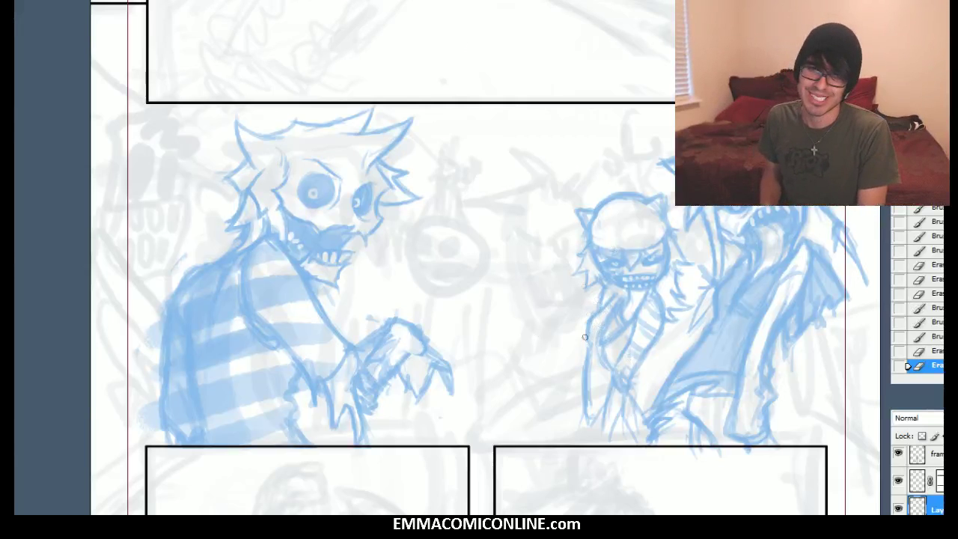
pyautogui.moveTo(592, 333)
pyautogui.mouseDown()
pyautogui.moveTo(590, 367)
pyautogui.moveTo(585, 341)
pyautogui.mouseUp()
pyautogui.press('b')
pyautogui.moveTo(586, 326); pyautogui.dragTo(603, 363)
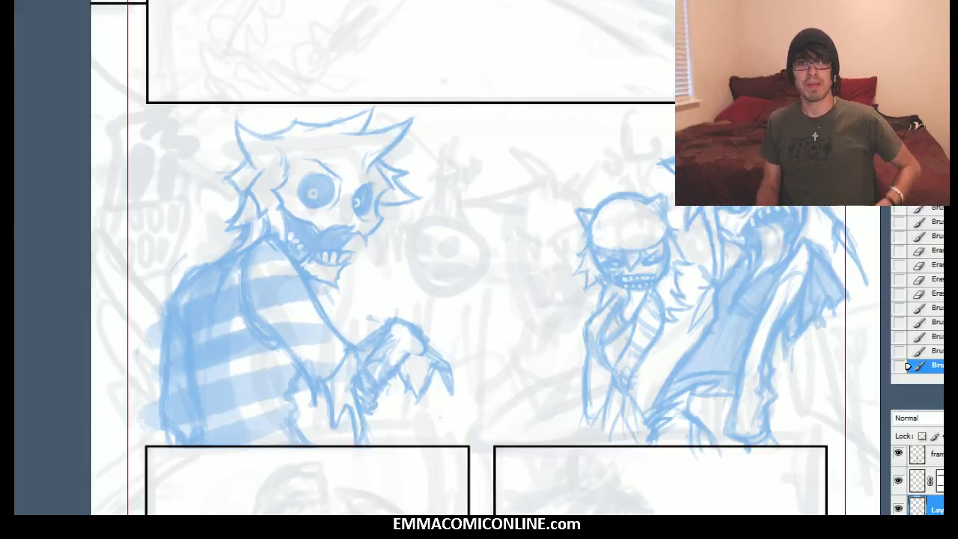
# Flip the canvas horizontally and strengthen the background zombie's neck and collar lines
pyautogui.hotkey('ctrl', 'shift', 'h')
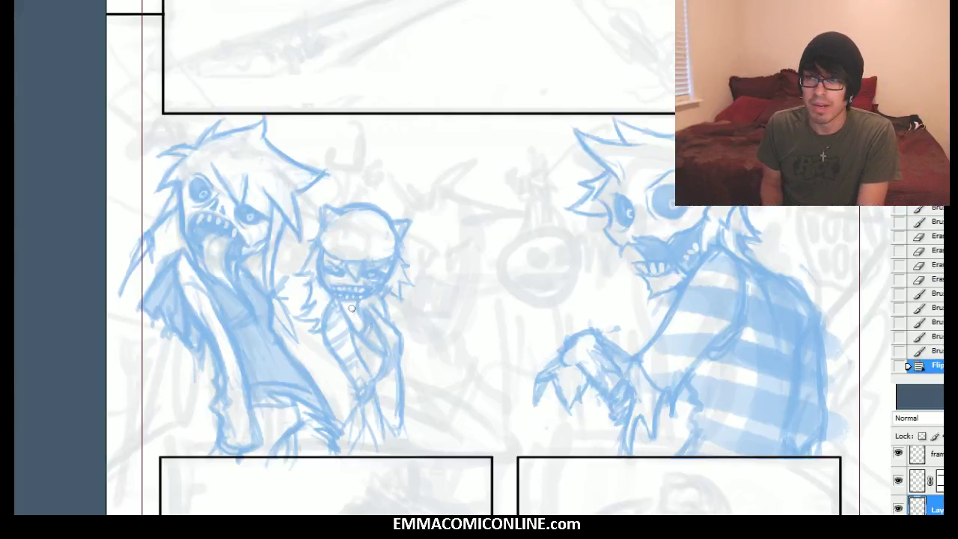
pyautogui.moveTo(345, 301); pyautogui.dragTo(350, 316)
pyautogui.moveTo(358, 306)
pyautogui.mouseDown()
pyautogui.moveTo(355, 317)
pyautogui.moveTo(366, 322)
pyautogui.mouseUp()
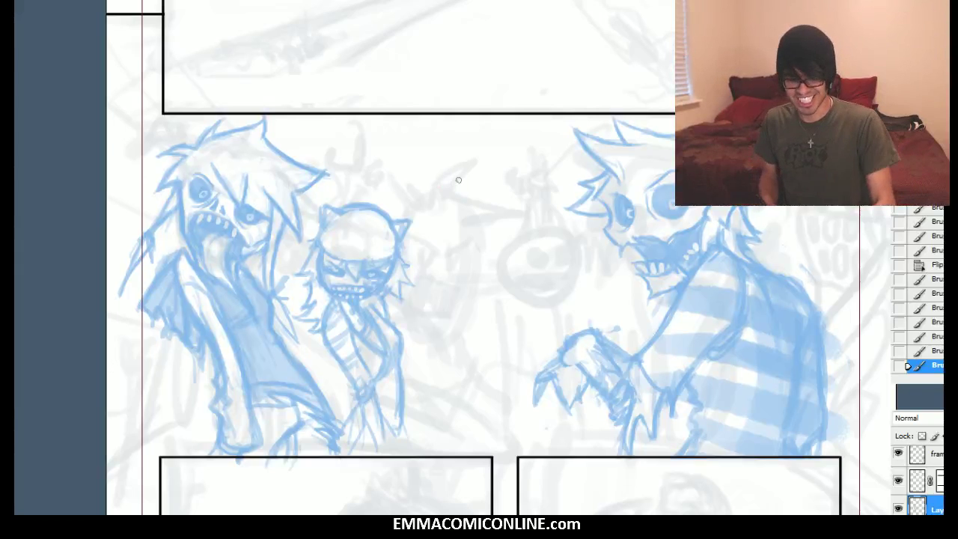
# Add short strokes to the long-haired foreground zombie's neck and shoulder, and erase the overlap at the shoulder
pyautogui.moveTo(202, 267); pyautogui.dragTo(196, 261)
pyautogui.moveTo(201, 267); pyautogui.dragTo(189, 256)
pyautogui.moveTo(177, 254); pyautogui.dragTo(163, 266)
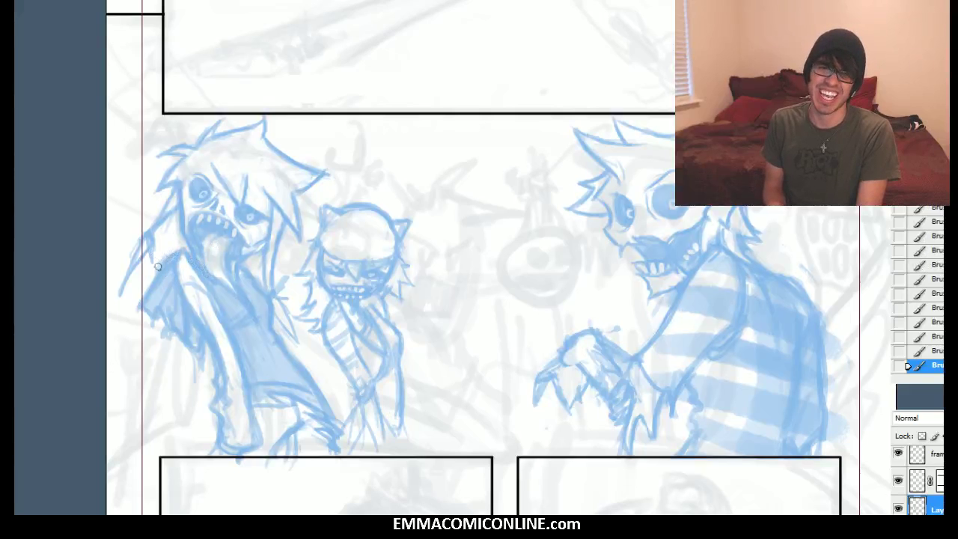
pyautogui.press('e')
pyautogui.moveTo(171, 253); pyautogui.dragTo(178, 259)
# Merge the sketch layer down, and erase small marks by the long-haired zombie's shoulder and above its eye
pyautogui.hotkey('ctrl', 'e')
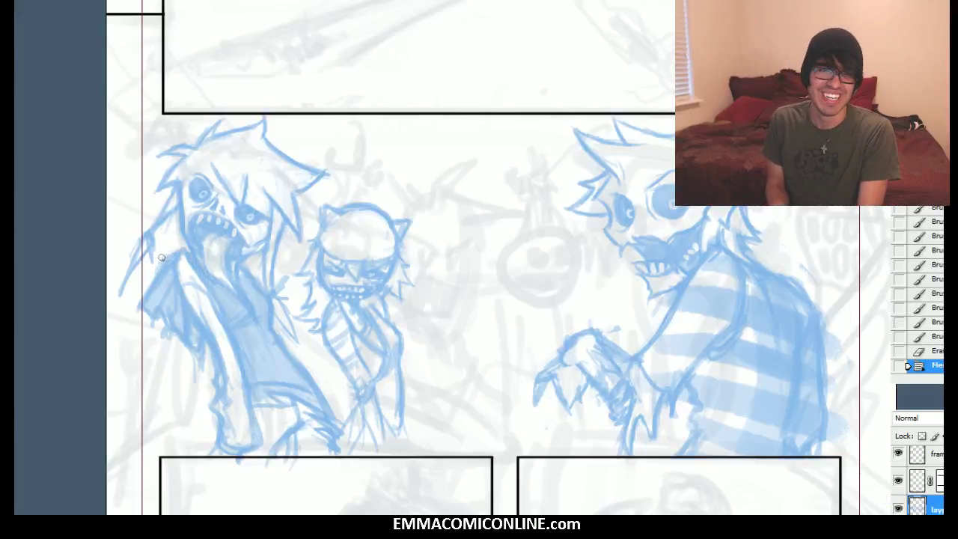
pyautogui.moveTo(175, 252); pyautogui.dragTo(176, 238)
pyautogui.moveTo(241, 210); pyautogui.dragTo(245, 206)
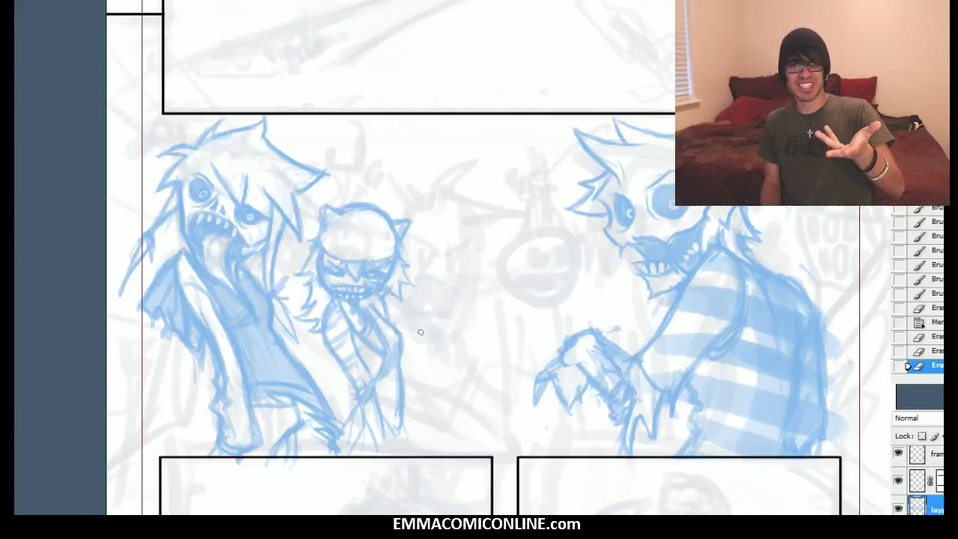
# Clean up where the background zombie's hair and hat corner meet the foreground zombie, and redraw the hat's crown outline
pyautogui.moveTo(420, 332); pyautogui.dragTo(373, 343)
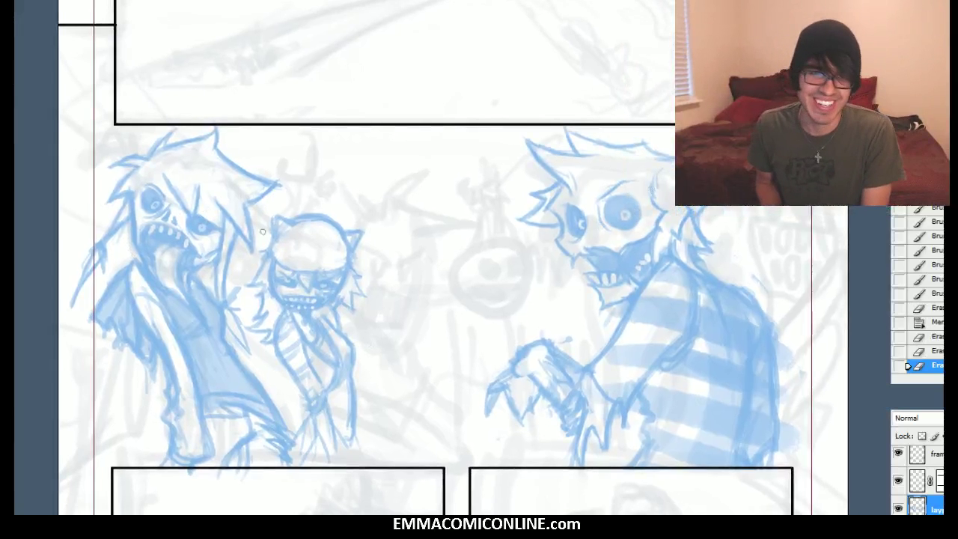
pyautogui.moveTo(268, 260)
pyautogui.mouseDown()
pyautogui.moveTo(284, 233)
pyautogui.moveTo(301, 240)
pyautogui.moveTo(300, 253)
pyautogui.moveTo(285, 179)
pyautogui.moveTo(274, 237)
pyautogui.mouseUp()
pyautogui.moveTo(275, 217)
pyautogui.mouseDown()
pyautogui.moveTo(287, 224)
pyautogui.moveTo(279, 231)
pyautogui.mouseUp()
pyautogui.moveTo(286, 223)
pyautogui.mouseDown()
pyautogui.moveTo(320, 217)
pyautogui.moveTo(338, 230)
pyautogui.mouseUp()
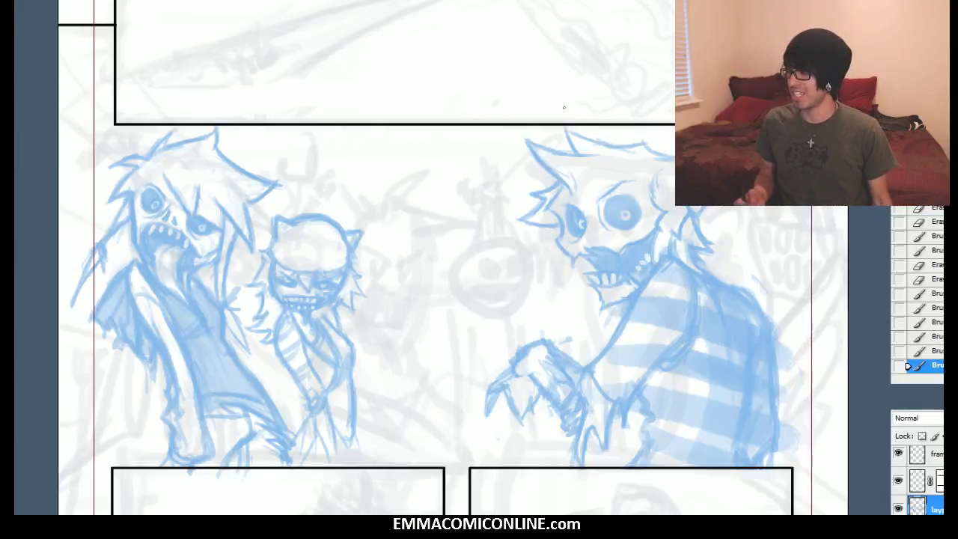
pyautogui.moveTo(465, 299); pyautogui.dragTo(426, 268)
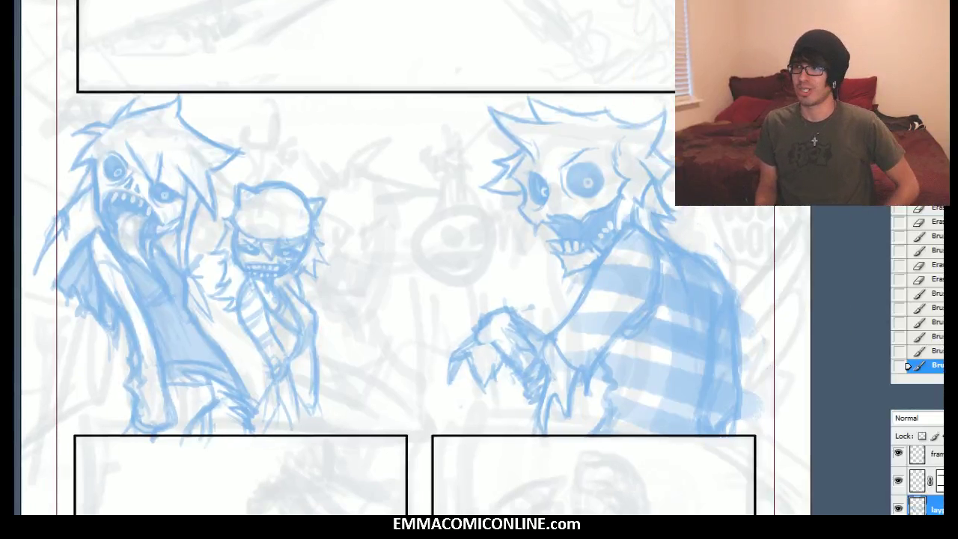
# Flip the canvas horizontally to check the zombie panel
pyautogui.scroll(1, 434, 258)
pyautogui.hscroll(-1, 434, 257)
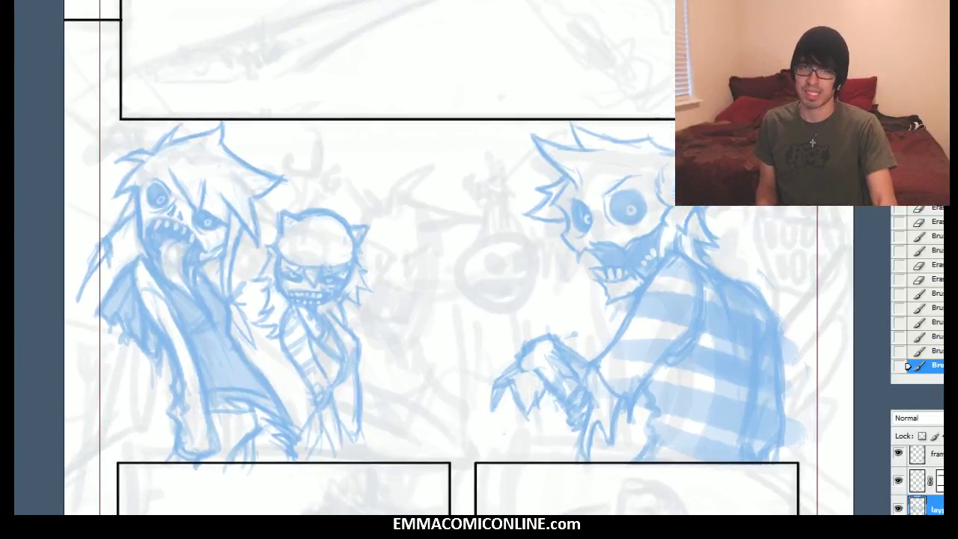
pyautogui.hotkey('ctrl', 'shift', 'h')
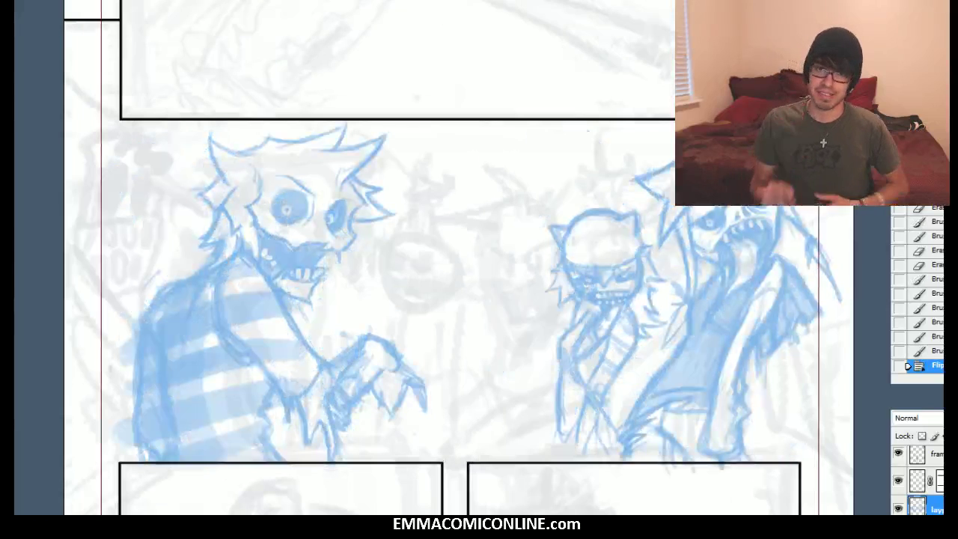
pyautogui.moveTo(449, 300); pyautogui.dragTo(475, 300)
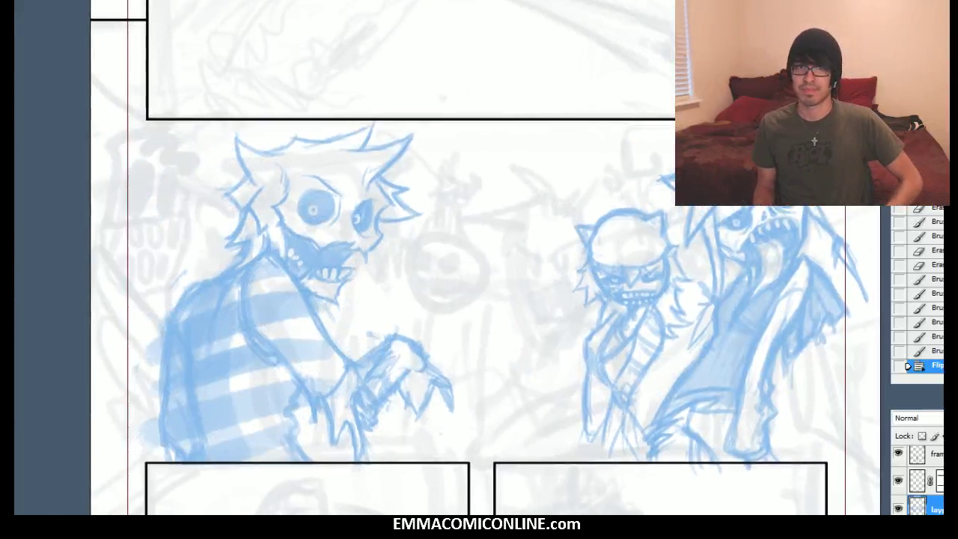
pyautogui.scroll(1, 435, 258)
pyautogui.hscroll(1, 435, 258)
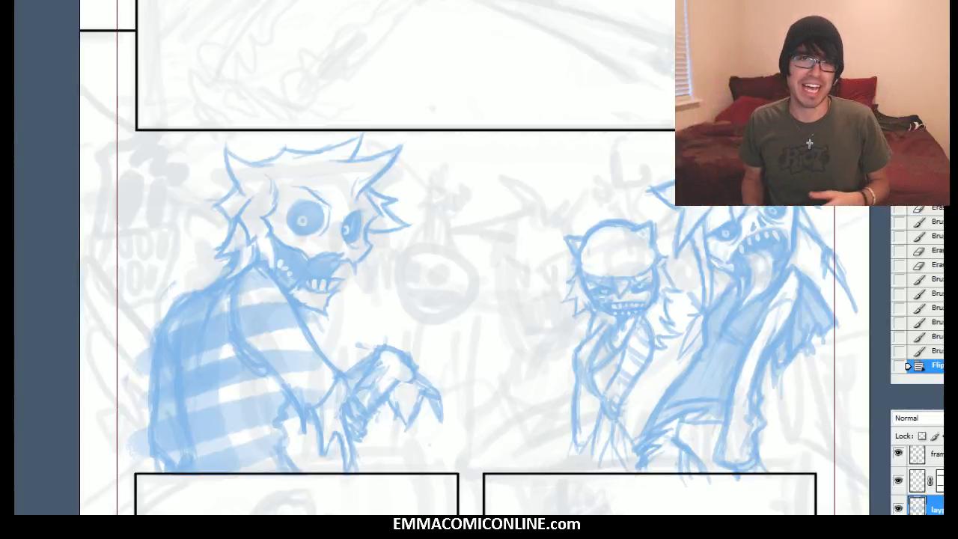
pyautogui.moveTo(450, 262); pyautogui.dragTo(476, 251)
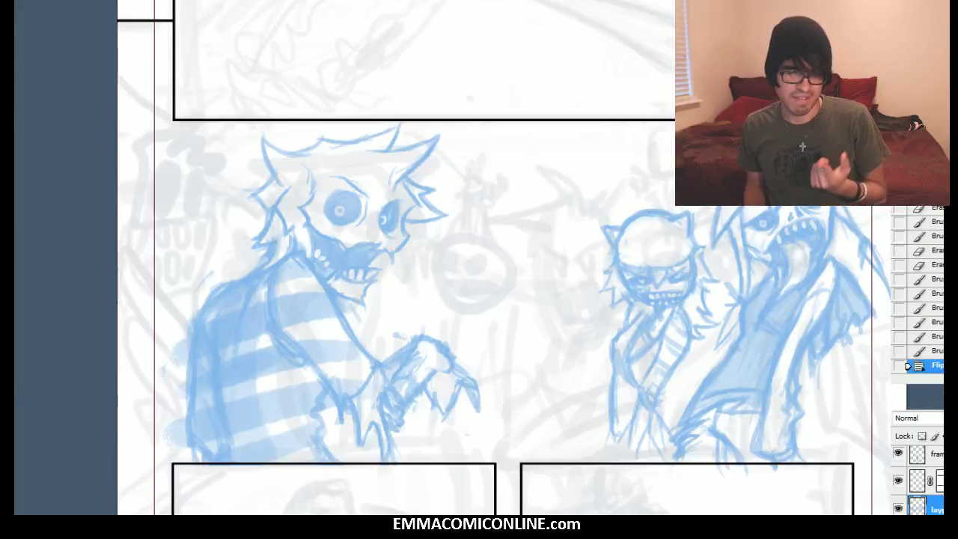
pyautogui.moveTo(476, 252); pyautogui.dragTo(482, 257)
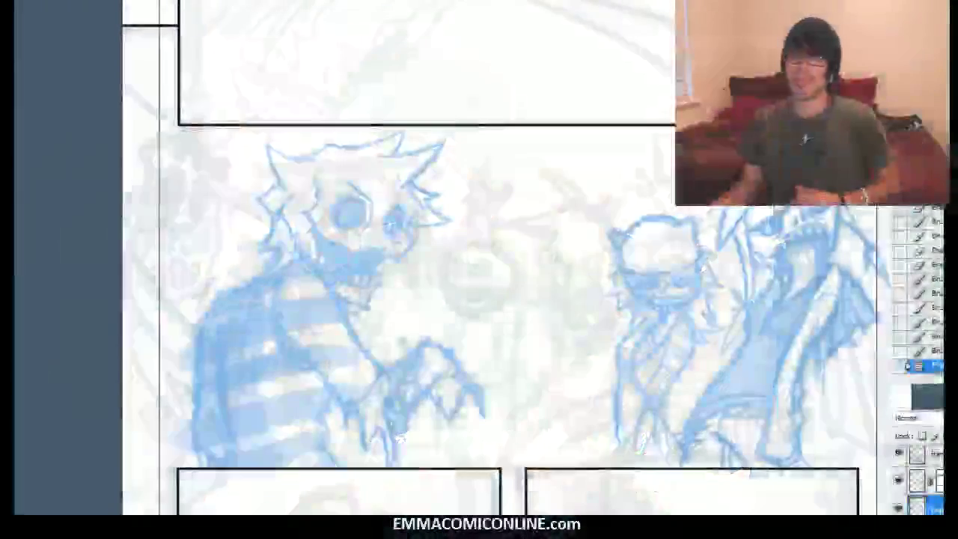
pyautogui.scroll(-1, 487, 269)
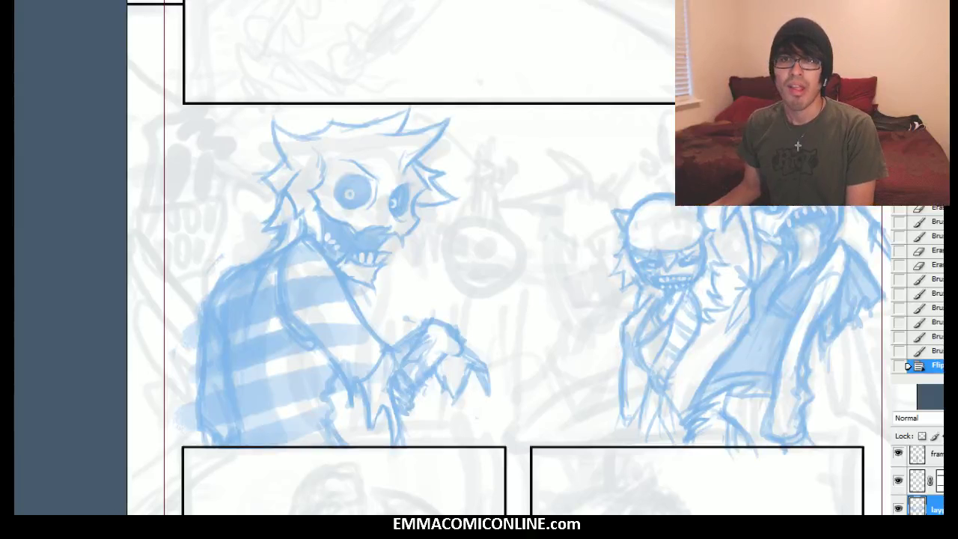
# Show the colored green zombie reference picture over the page, and move it out of view again
pyautogui.moveTo(957, 94); pyautogui.dragTo(536, 0)
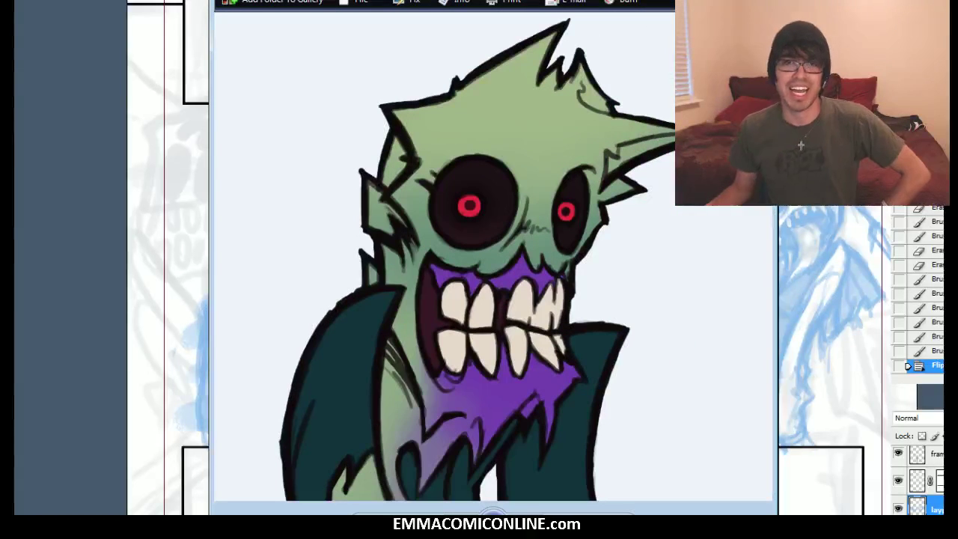
pyautogui.moveTo(449, 2); pyautogui.dragTo(957, 45)
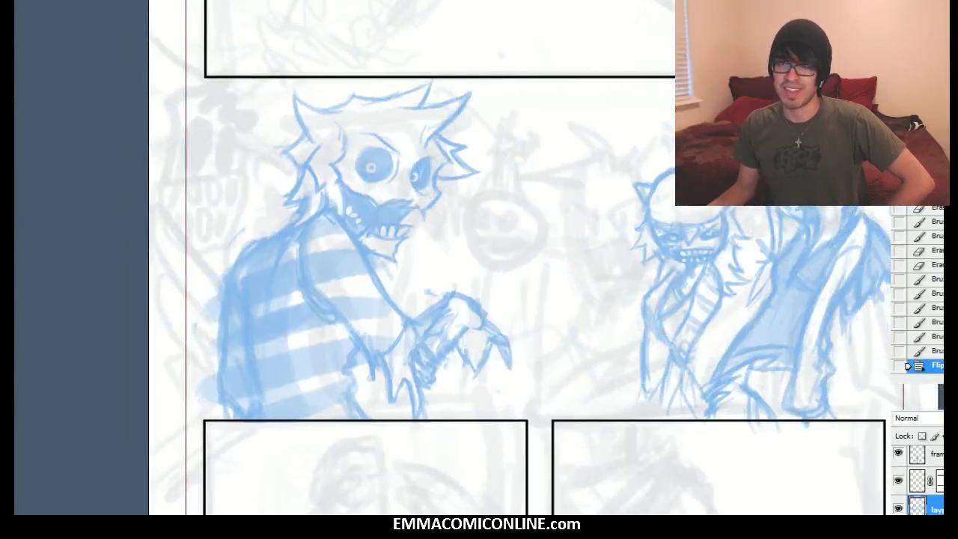
pyautogui.moveTo(494, 262); pyautogui.dragTo(479, 268)
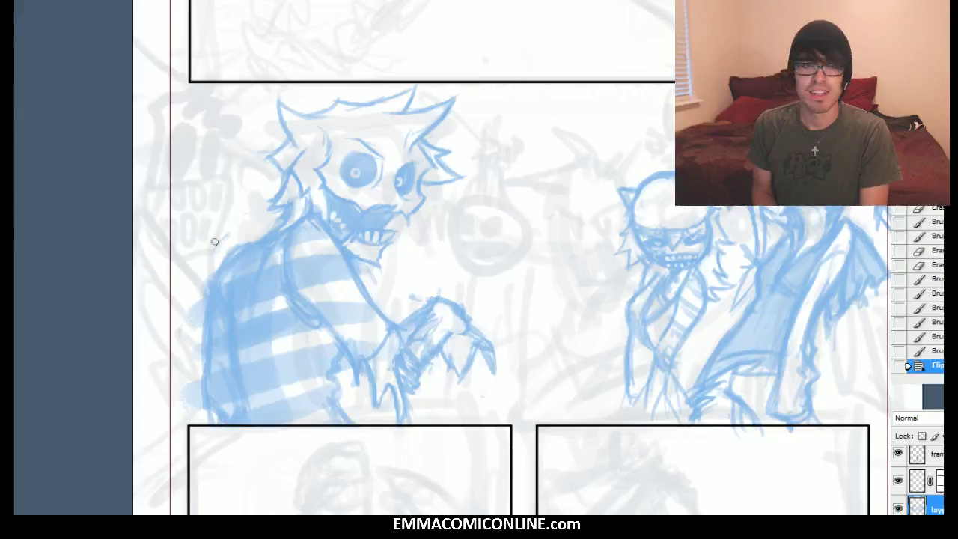
# Sketch short jaw strokes for a new zombie behind the striped-shirt zombie's back, and toggle the sketch layer's visibility off and on
pyautogui.moveTo(216, 219)
pyautogui.mouseDown()
pyautogui.moveTo(220, 209)
pyautogui.moveTo(226, 223)
pyautogui.mouseUp()
pyautogui.moveTo(220, 235); pyautogui.dragTo(223, 221)
pyautogui.hotkey('ctrl', ';')
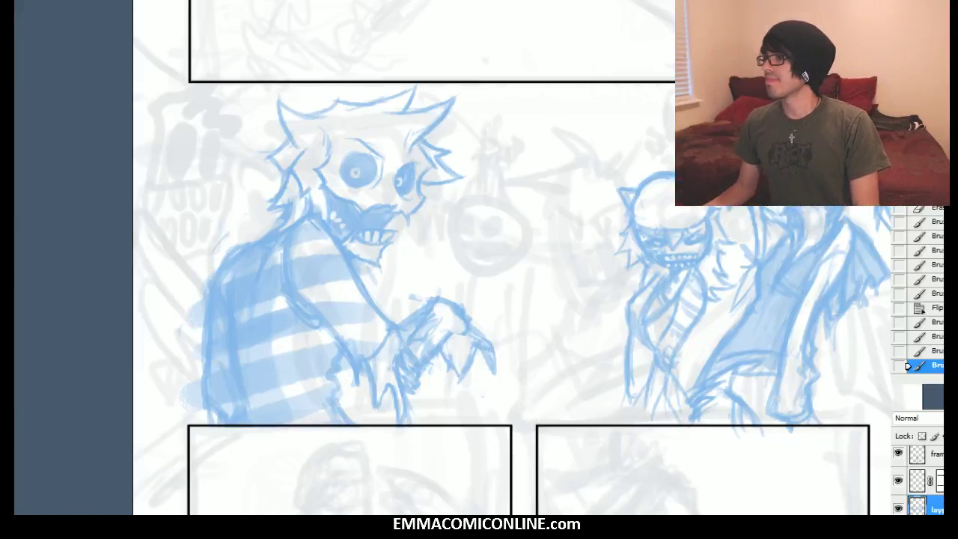
pyautogui.moveTo(223, 206)
pyautogui.mouseDown()
pyautogui.moveTo(214, 235)
pyautogui.moveTo(222, 235)
pyautogui.moveTo(220, 217)
pyautogui.mouseUp()
pyautogui.moveTo(220, 217); pyautogui.dragTo(220, 196)
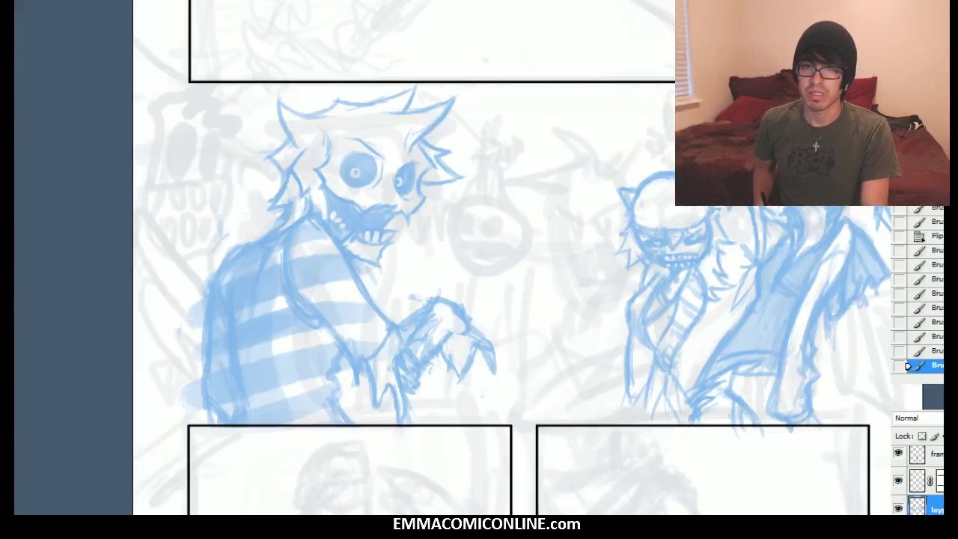
pyautogui.click(898, 509)
pyautogui.click(899, 509)
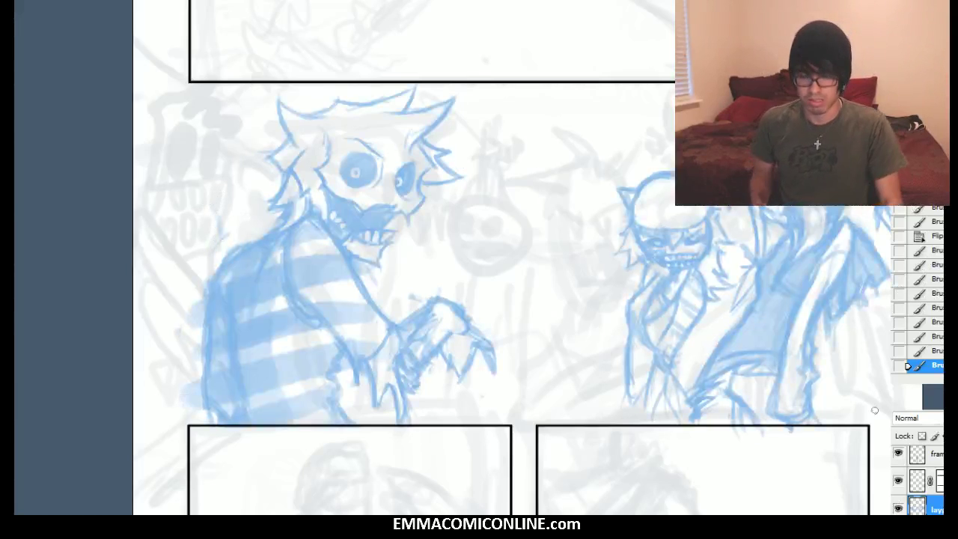
# Create a new layer, and lasso, cut and paste the hat-wearing background zombie onto its own layer, aligned with its original position
pyautogui.hotkey('ctrl', 'shift', 'n')
pyautogui.press('Return')
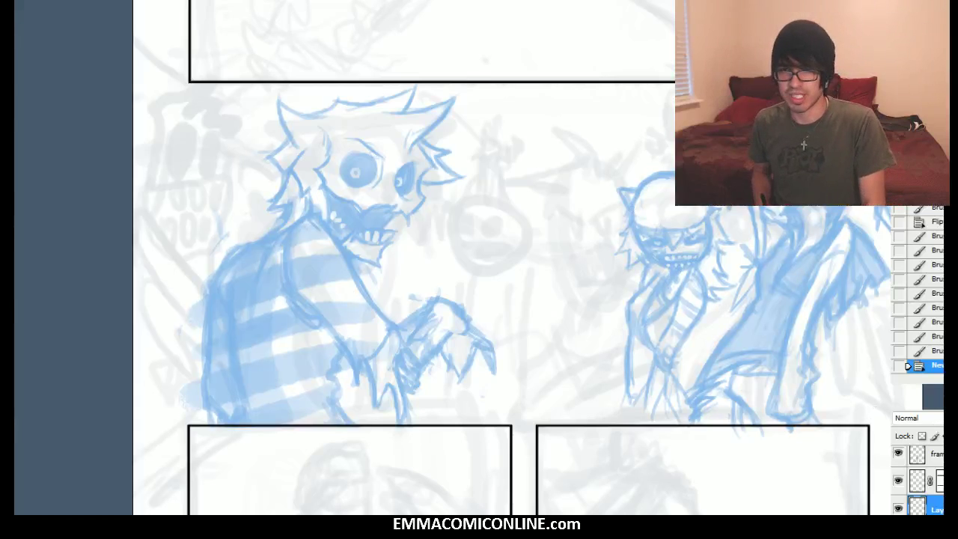
pyautogui.click(932, 536)
pyautogui.moveTo(683, 415); pyautogui.dragTo(740, 278)
pyautogui.moveTo(703, 161)
pyautogui.mouseDown()
pyautogui.moveTo(619, 156)
pyautogui.moveTo(620, 408)
pyautogui.moveTo(670, 423)
pyautogui.mouseUp()
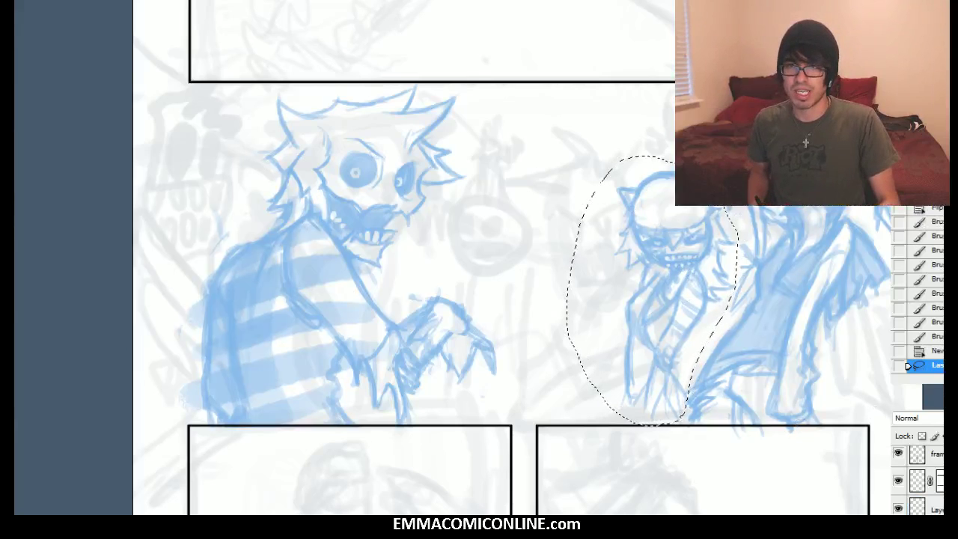
pyautogui.press('Delete')
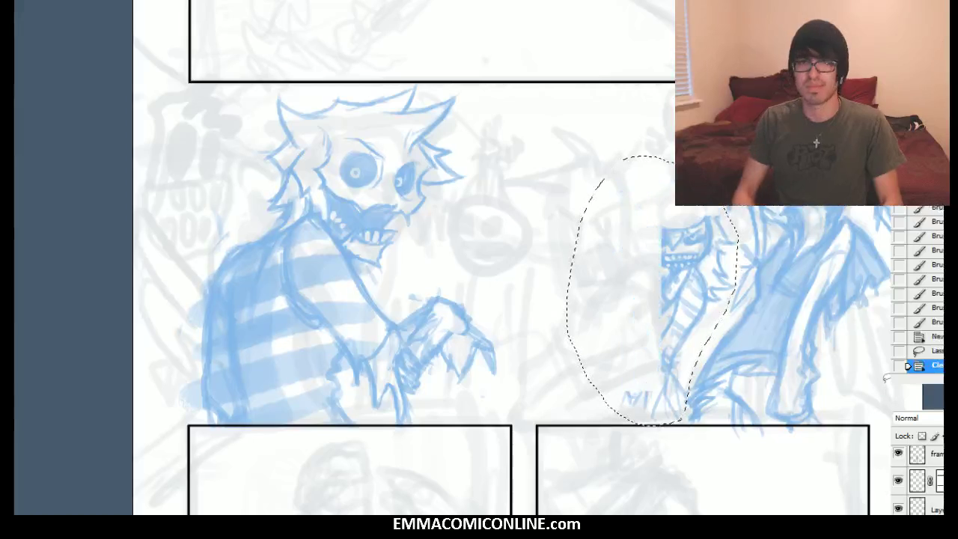
pyautogui.hotkey('ctrl', 'v')
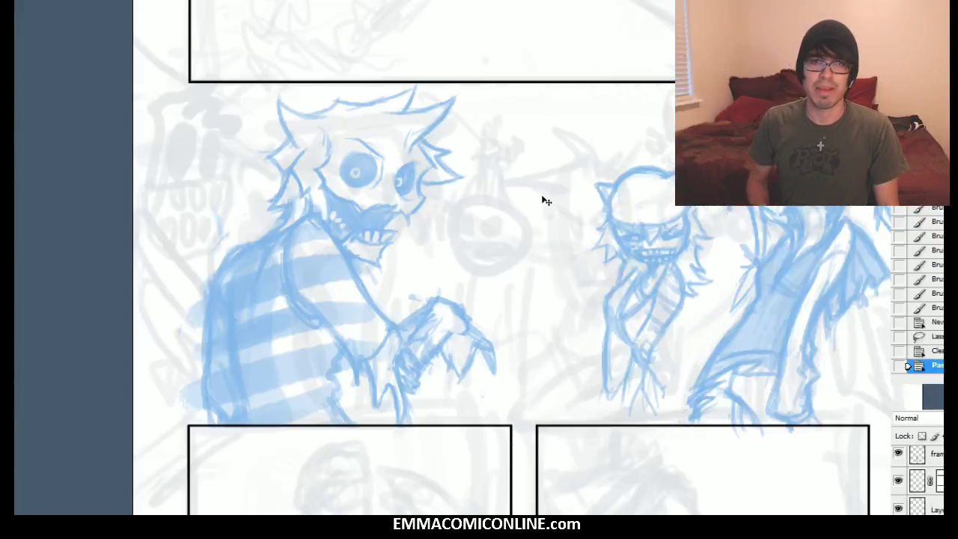
pyautogui.moveTo(669, 267)
pyautogui.mouseDown()
pyautogui.moveTo(697, 277)
pyautogui.moveTo(677, 255)
pyautogui.moveTo(691, 274)
pyautogui.mouseUp()
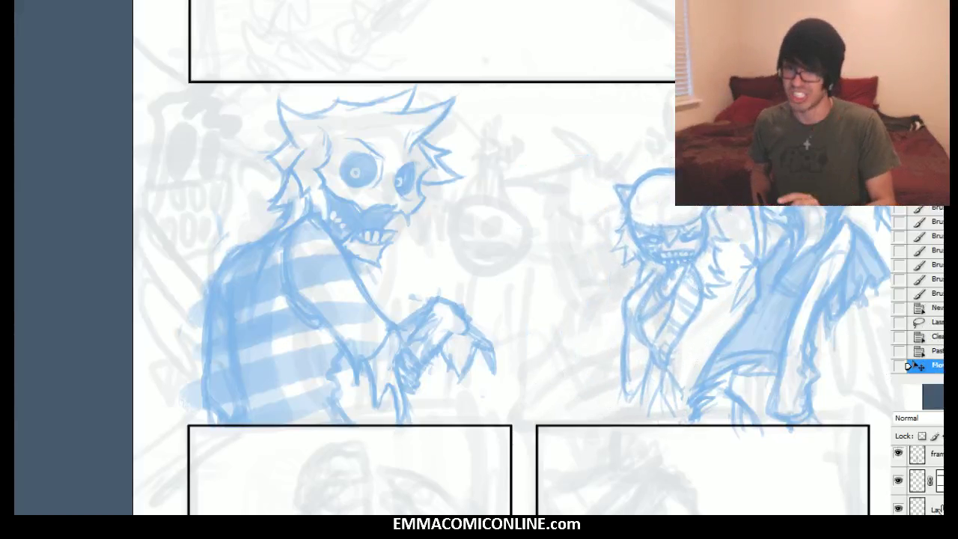
# On the new layer, sketch the mouth, jaw and ragged chin of a zombie head behind the striped-shirt zombie
pyautogui.click(913, 509)
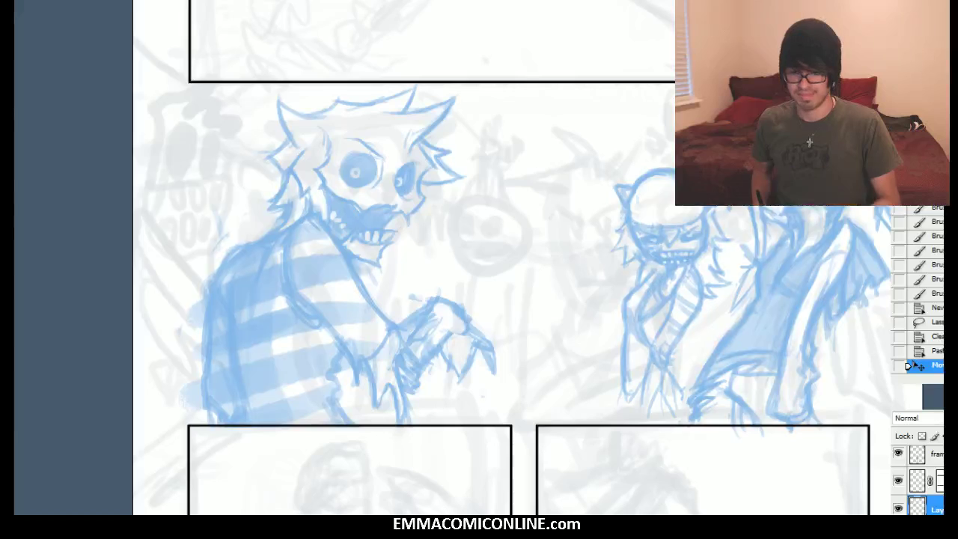
pyautogui.moveTo(214, 221)
pyautogui.mouseDown()
pyautogui.moveTo(224, 236)
pyautogui.moveTo(216, 244)
pyautogui.mouseUp()
pyautogui.moveTo(222, 239)
pyautogui.mouseDown()
pyautogui.moveTo(199, 269)
pyautogui.moveTo(193, 256)
pyautogui.moveTo(181, 263)
pyautogui.mouseUp()
pyautogui.moveTo(193, 258); pyautogui.dragTo(177, 270)
pyautogui.moveTo(188, 262); pyautogui.dragTo(174, 275)
pyautogui.moveTo(213, 211)
pyautogui.mouseDown()
pyautogui.moveTo(185, 208)
pyautogui.moveTo(221, 203)
pyautogui.moveTo(221, 213)
pyautogui.moveTo(166, 210)
pyautogui.moveTo(173, 239)
pyautogui.moveTo(167, 234)
pyautogui.moveTo(165, 168)
pyautogui.moveTo(159, 184)
pyautogui.moveTo(164, 170)
pyautogui.moveTo(201, 184)
pyautogui.mouseUp()
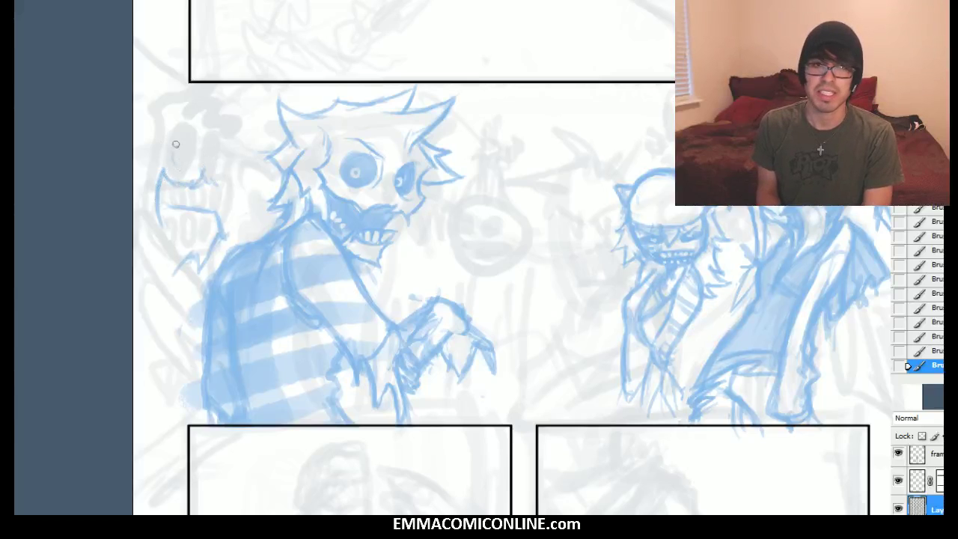
# Draw and fill the new background zombie's two oval eye sockets, and outline the far side of its face
pyautogui.moveTo(176, 136); pyautogui.dragTo(182, 144)
pyautogui.moveTo(182, 144); pyautogui.dragTo(186, 133)
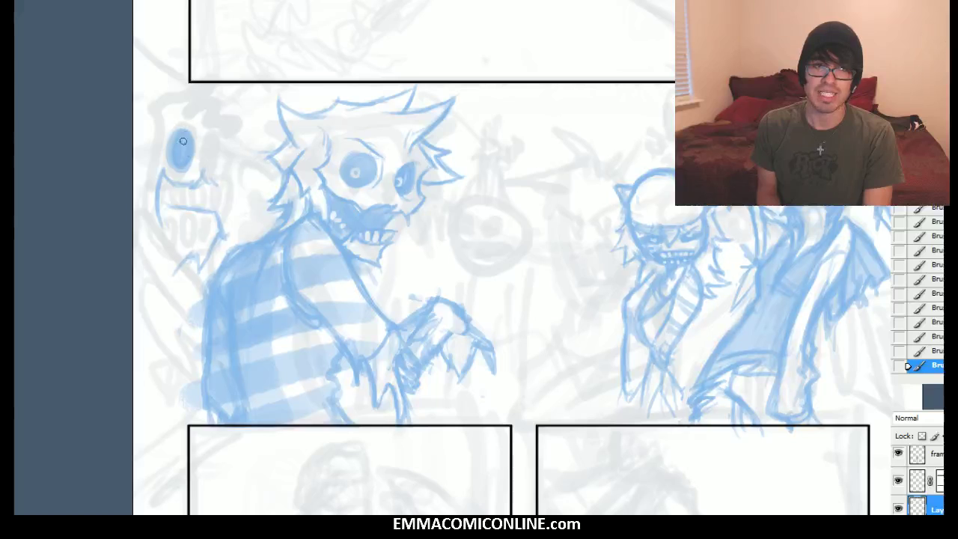
pyautogui.moveTo(221, 175); pyautogui.dragTo(216, 149)
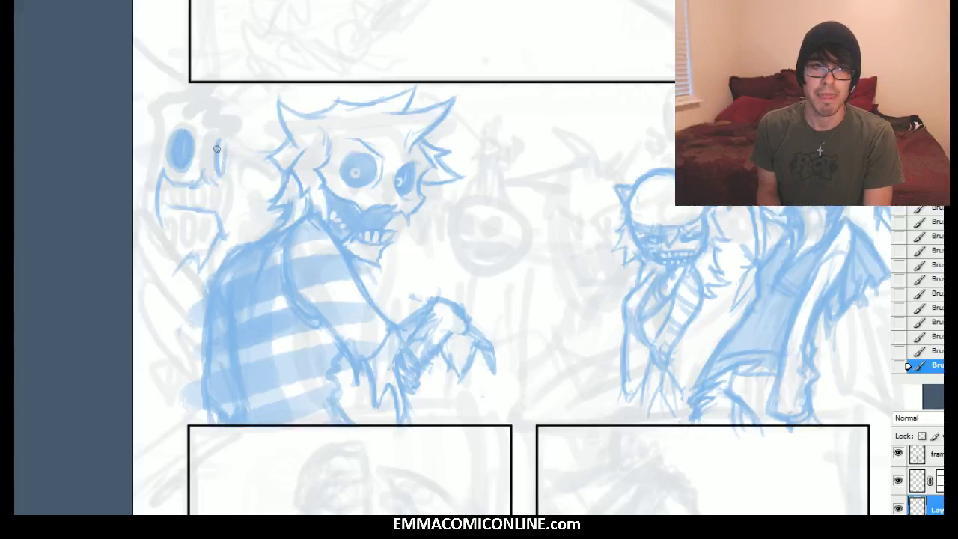
pyautogui.moveTo(225, 132); pyautogui.dragTo(222, 187)
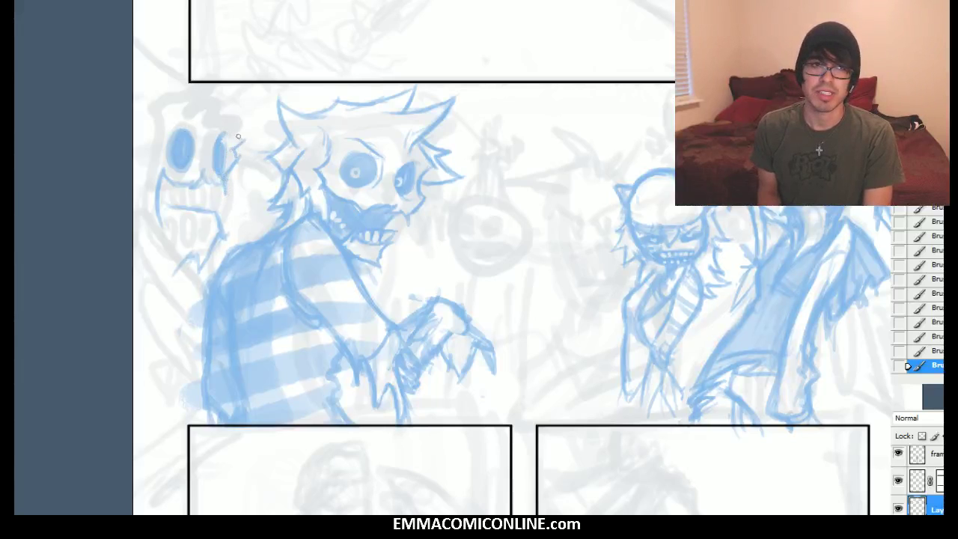
# Sketch spiky hair around the new background zombie's head, from the far temple over the crown to the near side
pyautogui.moveTo(231, 132); pyautogui.dragTo(270, 100)
pyautogui.moveTo(267, 98); pyautogui.dragTo(239, 99)
pyautogui.moveTo(239, 100); pyautogui.dragTo(210, 94)
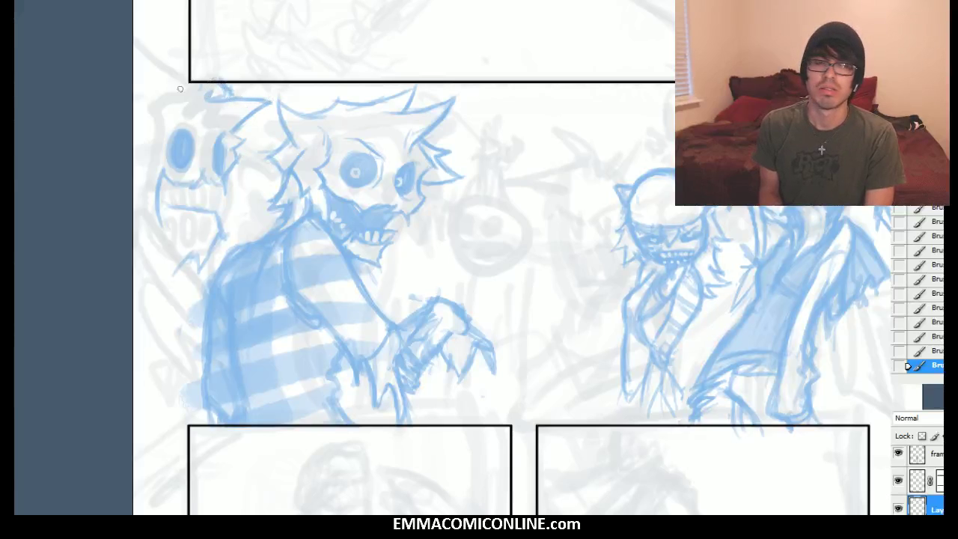
pyautogui.moveTo(183, 77); pyautogui.dragTo(165, 94)
pyautogui.moveTo(160, 97)
pyautogui.mouseDown()
pyautogui.moveTo(135, 108)
pyautogui.moveTo(136, 151)
pyautogui.moveTo(150, 174)
pyautogui.mouseUp()
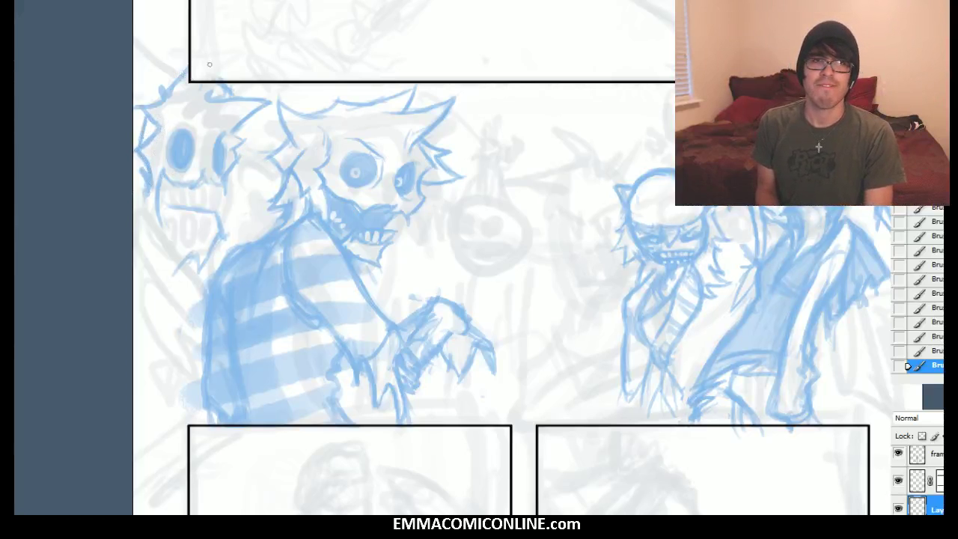
# Erase the hair outline on top of the new zombie's head, and clean up and darken its far eye socket
pyautogui.press('e')
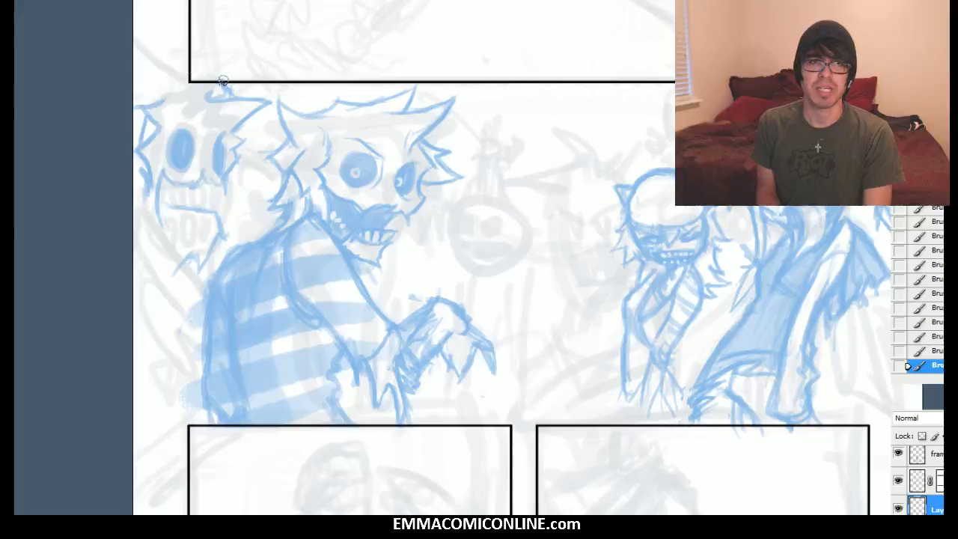
pyautogui.moveTo(190, 69)
pyautogui.mouseDown()
pyautogui.moveTo(227, 148)
pyautogui.moveTo(220, 175)
pyautogui.mouseUp()
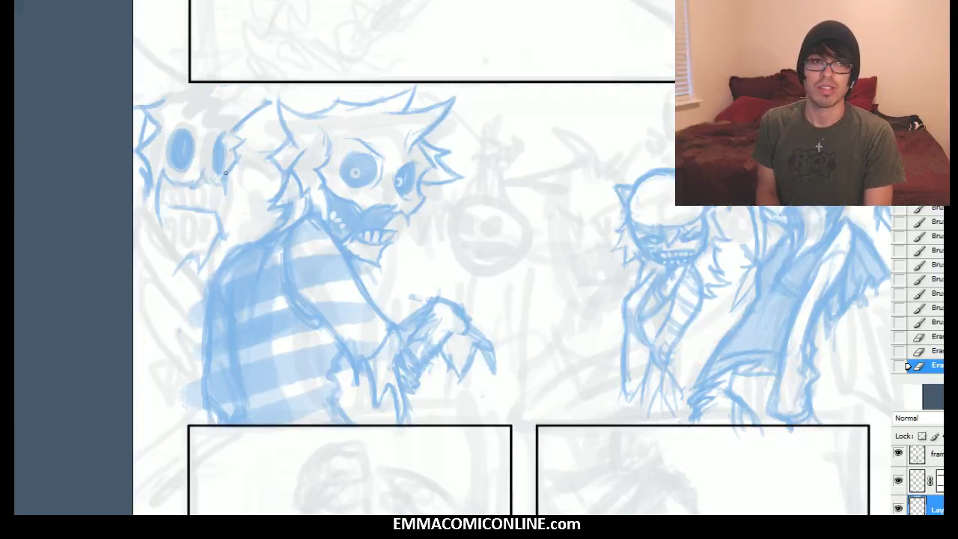
pyautogui.press('b')
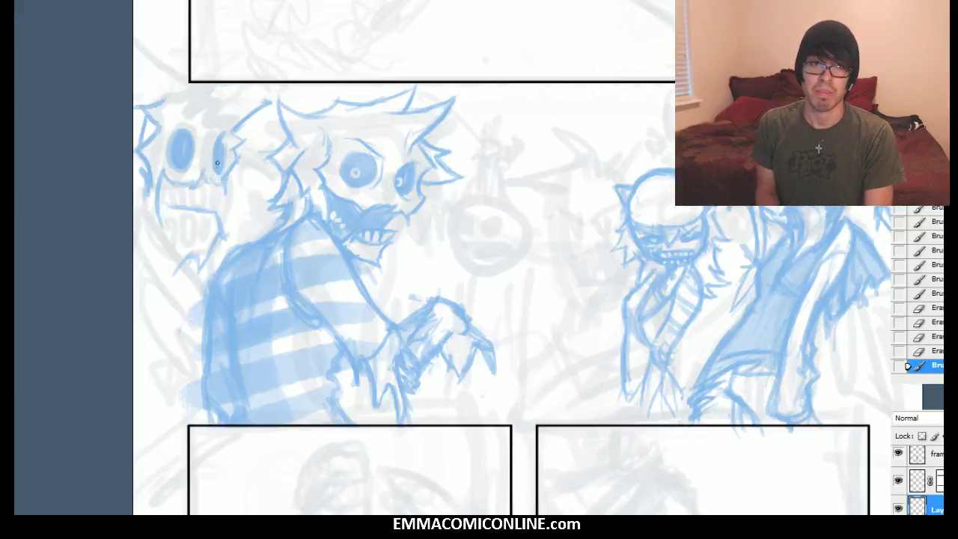
pyautogui.moveTo(219, 159); pyautogui.dragTo(220, 141)
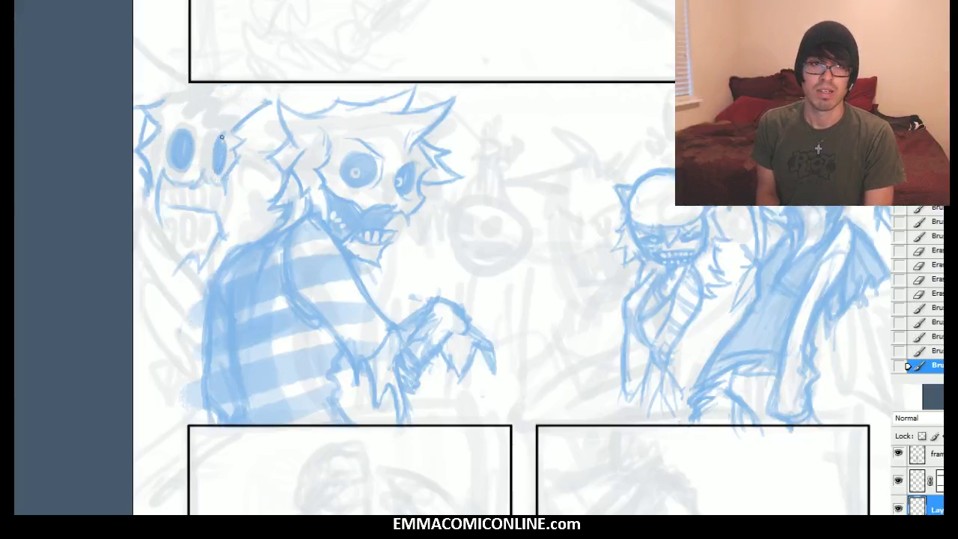
pyautogui.moveTo(220, 140); pyautogui.dragTo(224, 158)
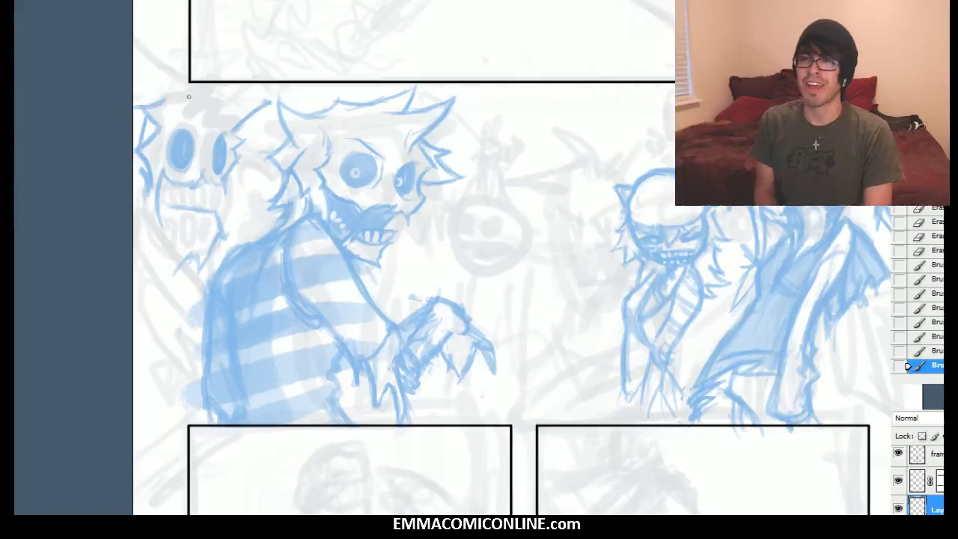
# Redraw the new zombie's crown with jagged hair spikes, and erase the hair tip reaching the striped-shirt zombie
pyautogui.moveTo(165, 98); pyautogui.dragTo(166, 97)
pyautogui.moveTo(162, 100); pyautogui.dragTo(183, 90)
pyautogui.moveTo(175, 95); pyautogui.dragTo(191, 85)
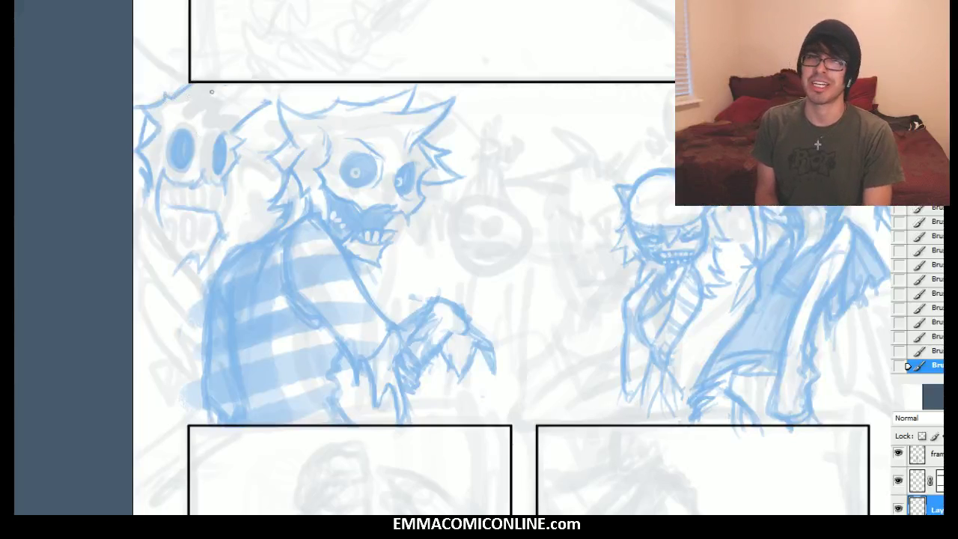
pyautogui.moveTo(216, 99); pyautogui.dragTo(218, 83)
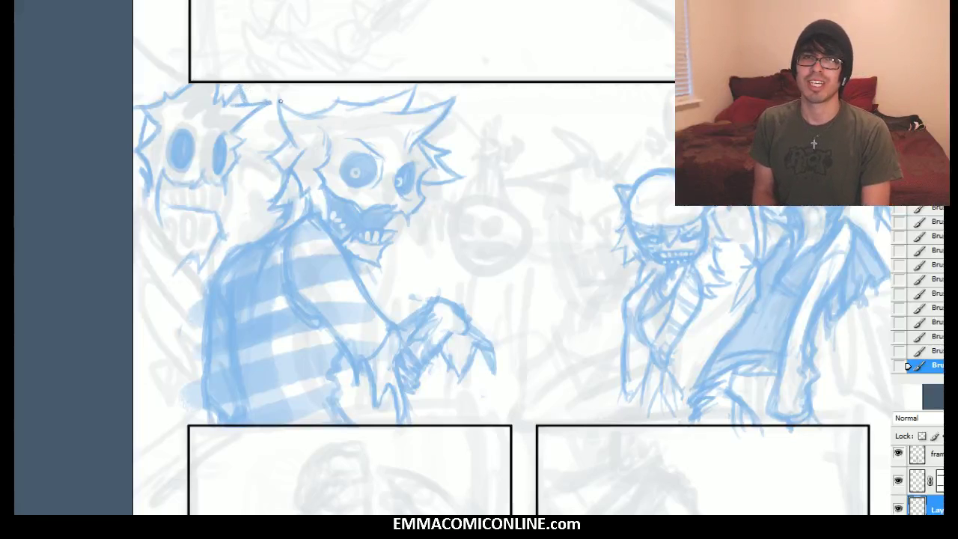
pyautogui.press('e')
pyautogui.moveTo(269, 100); pyautogui.dragTo(259, 119)
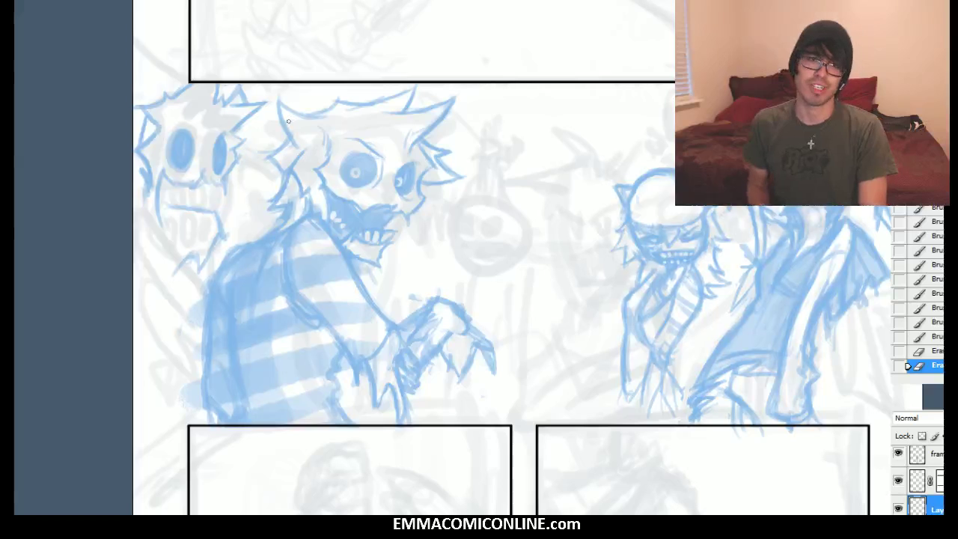
# Refine the new background zombie's face with short brush strokes around the nose and the near eye socket
pyautogui.rightClick(214, 175)
pyautogui.press('b')
pyautogui.moveTo(192, 182)
pyautogui.mouseDown()
pyautogui.moveTo(200, 176)
pyautogui.moveTo(188, 139)
pyautogui.moveTo(191, 160)
pyautogui.mouseUp()
pyautogui.moveTo(192, 147)
pyautogui.mouseDown()
pyautogui.moveTo(167, 141)
pyautogui.moveTo(194, 143)
pyautogui.moveTo(208, 125)
pyautogui.mouseUp()
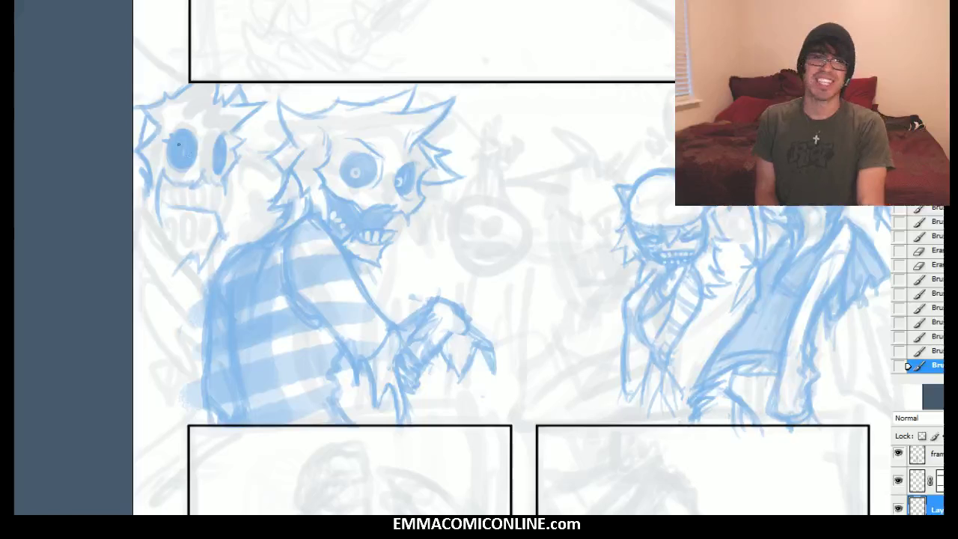
pyautogui.click(176, 144)
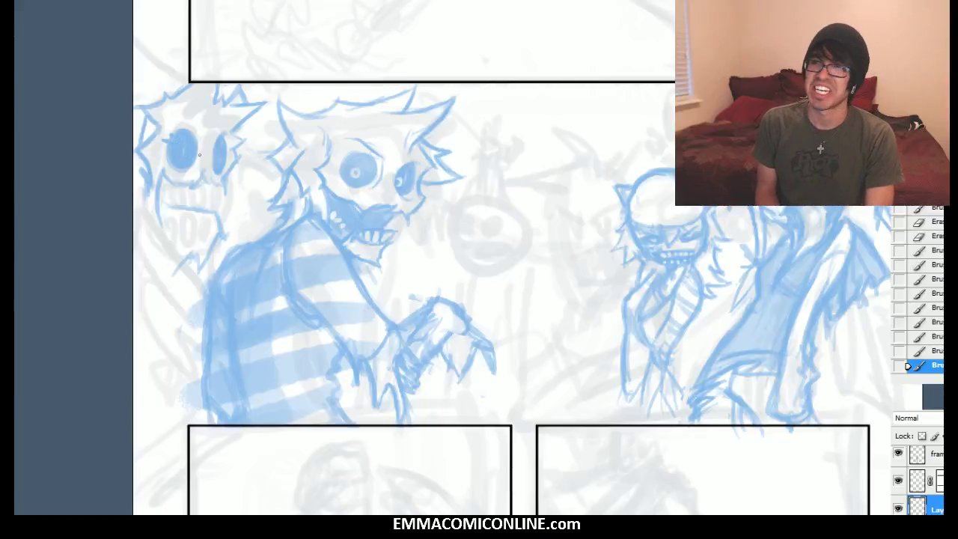
# Draw the new background zombie's open mouth with jagged upper and lower teeth beneath its eye sockets
pyautogui.moveTo(945, 247)
pyautogui.mouseDown()
pyautogui.moveTo(445, 30)
pyautogui.moveTo(397, 24)
pyautogui.moveTo(945, 35)
pyautogui.mouseUp()
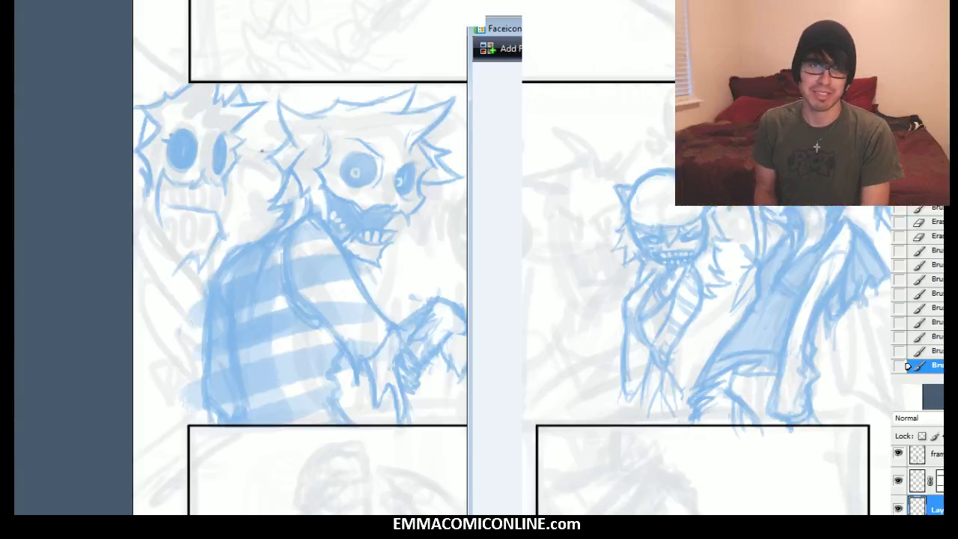
pyautogui.moveTo(179, 153); pyautogui.dragTo(190, 138)
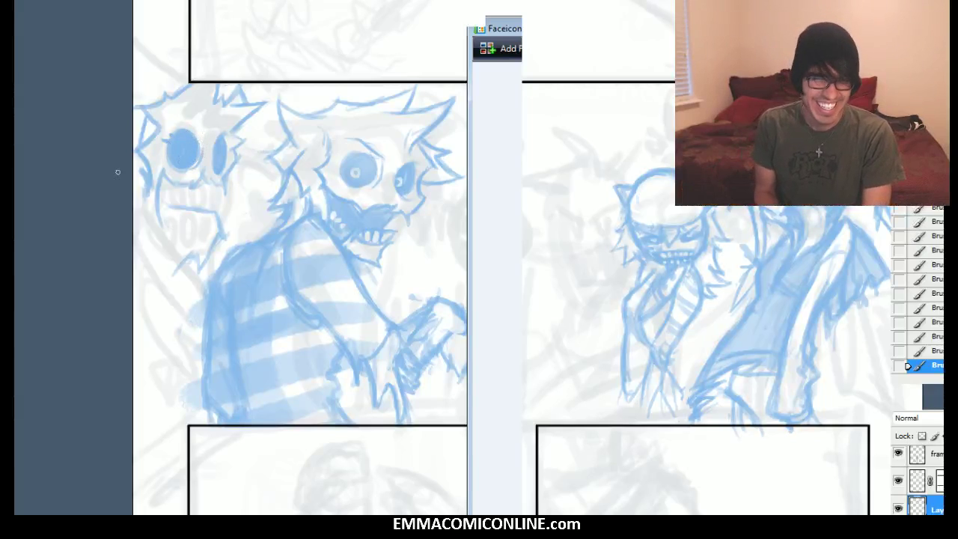
pyautogui.moveTo(185, 172)
pyautogui.mouseDown()
pyautogui.moveTo(184, 182)
pyautogui.moveTo(217, 197)
pyautogui.moveTo(165, 173)
pyautogui.moveTo(191, 183)
pyautogui.mouseUp()
pyautogui.moveTo(190, 182)
pyautogui.mouseDown()
pyautogui.moveTo(213, 167)
pyautogui.moveTo(210, 185)
pyautogui.moveTo(201, 174)
pyautogui.moveTo(224, 195)
pyautogui.mouseUp()
pyautogui.moveTo(225, 182); pyautogui.dragTo(222, 202)
pyautogui.moveTo(224, 186)
pyautogui.mouseDown()
pyautogui.moveTo(217, 213)
pyautogui.moveTo(219, 197)
pyautogui.moveTo(201, 183)
pyautogui.mouseUp()
pyautogui.click(206, 182)
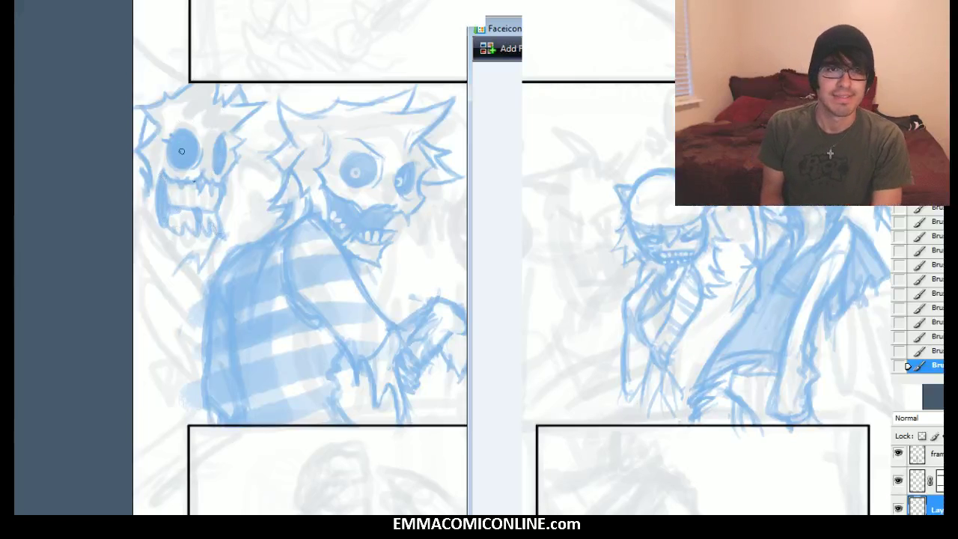
# Erase small pupils into both of the background zombie's eye sockets, and touch up the hair beside the near socket
pyautogui.moveTo(182, 145); pyautogui.dragTo(220, 154)
pyautogui.click(218, 155)
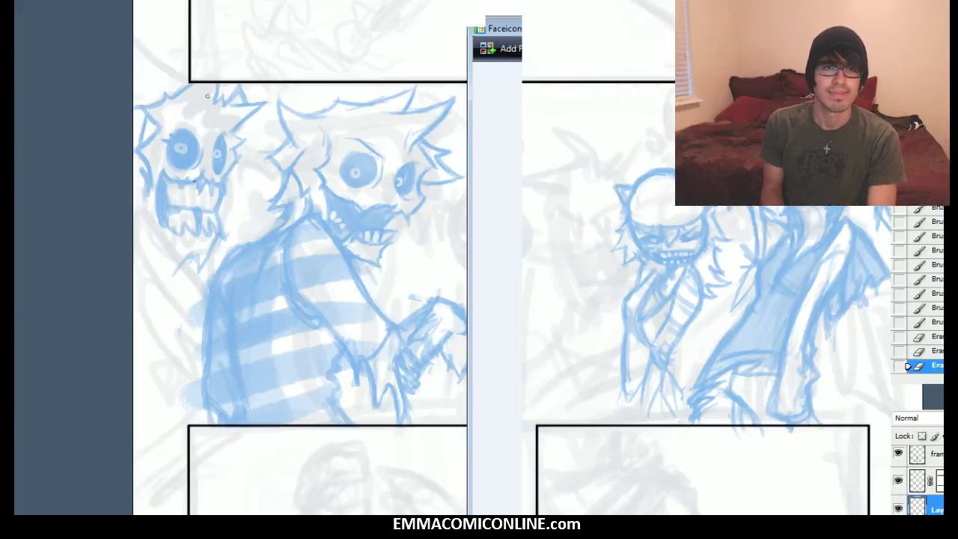
pyautogui.press('b')
pyautogui.moveTo(235, 158); pyautogui.dragTo(230, 153)
pyautogui.moveTo(229, 160); pyautogui.dragTo(249, 133)
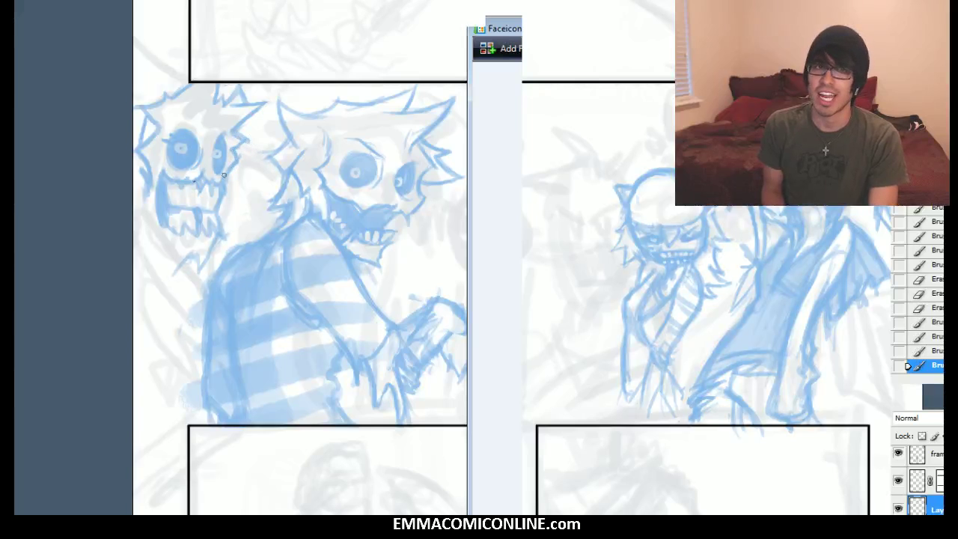
# Sketch hair and neck lines behind the background zombie's jaw, and erase the overlapping strokes
pyautogui.moveTo(133, 217); pyautogui.dragTo(128, 212)
pyautogui.moveTo(129, 211); pyautogui.dragTo(153, 200)
pyautogui.moveTo(135, 208)
pyautogui.mouseDown()
pyautogui.moveTo(159, 200)
pyautogui.moveTo(153, 236)
pyautogui.mouseUp()
pyautogui.moveTo(154, 216)
pyautogui.mouseDown()
pyautogui.moveTo(156, 265)
pyautogui.moveTo(162, 223)
pyautogui.moveTo(154, 244)
pyautogui.mouseUp()
pyautogui.moveTo(153, 201); pyautogui.dragTo(133, 207)
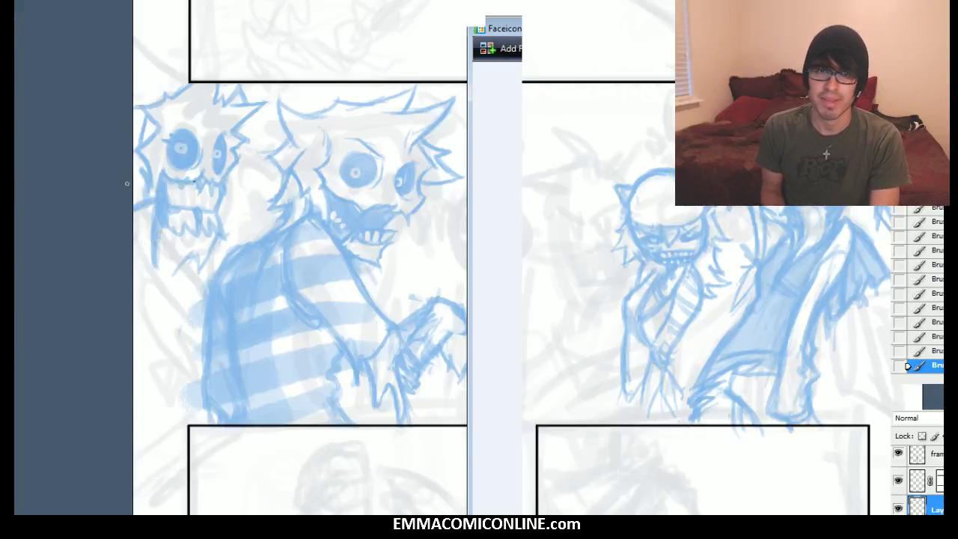
pyautogui.press('e')
pyautogui.moveTo(149, 233)
pyautogui.mouseDown()
pyautogui.moveTo(151, 268)
pyautogui.moveTo(153, 209)
pyautogui.mouseUp()
pyautogui.moveTo(150, 228)
pyautogui.mouseDown()
pyautogui.moveTo(150, 220)
pyautogui.moveTo(154, 229)
pyautogui.mouseUp()
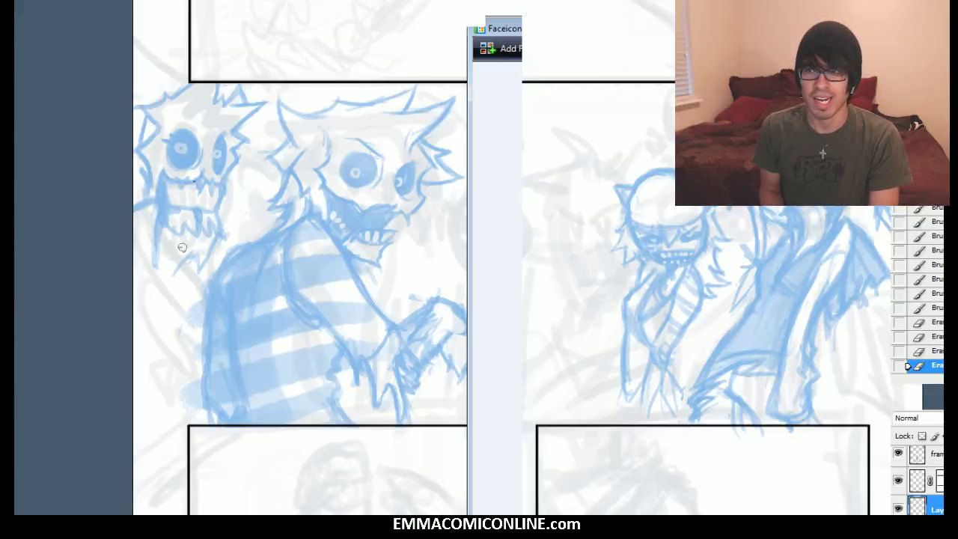
# Add hair and pointed chin tufts around the background zombie's jaw, and draw its neck and near shoulder lines
pyautogui.press('b')
pyautogui.moveTo(148, 177); pyautogui.dragTo(137, 203)
pyautogui.moveTo(148, 180); pyautogui.dragTo(144, 199)
pyautogui.moveTo(203, 255)
pyautogui.mouseDown()
pyautogui.moveTo(197, 272)
pyautogui.moveTo(197, 250)
pyautogui.mouseUp()
pyautogui.moveTo(169, 279)
pyautogui.mouseDown()
pyautogui.moveTo(192, 252)
pyautogui.moveTo(177, 266)
pyautogui.mouseUp()
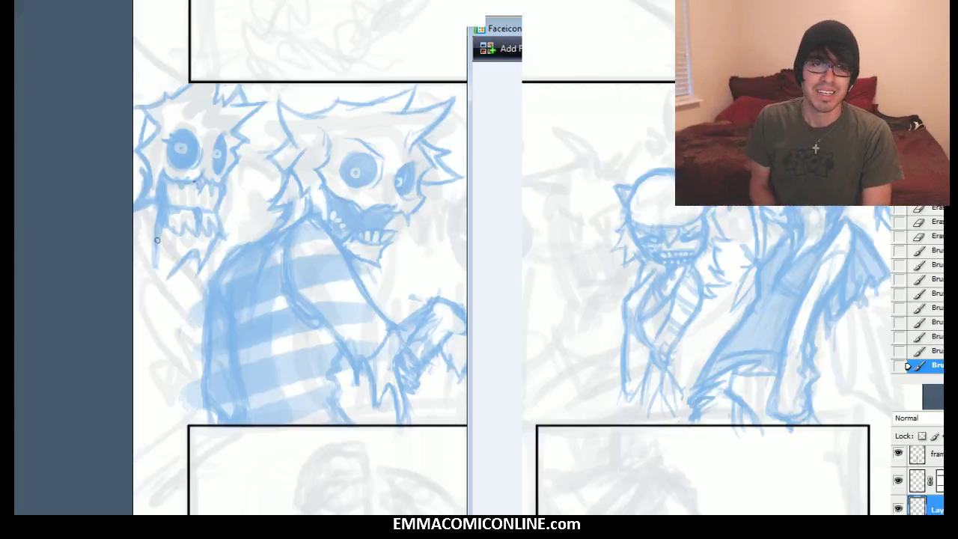
pyautogui.moveTo(187, 214); pyautogui.dragTo(244, 222)
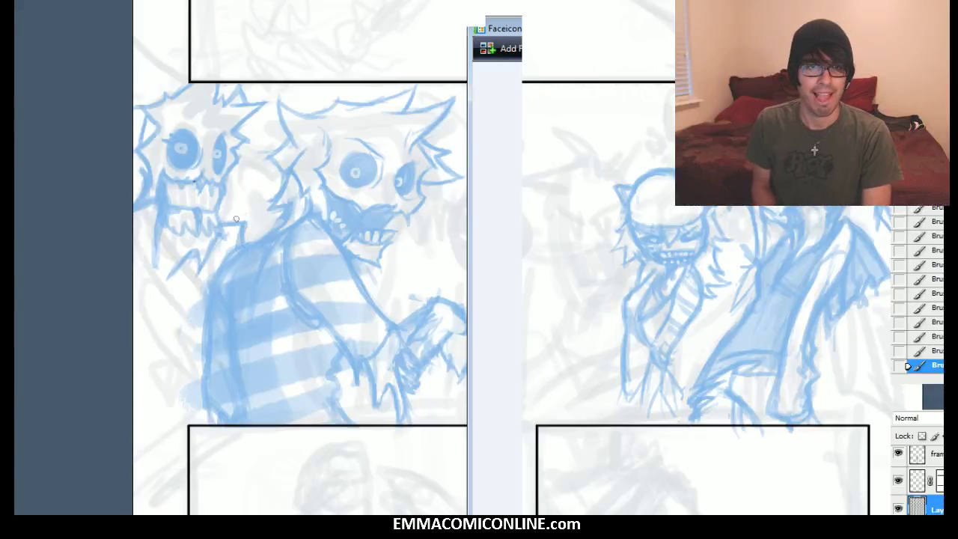
pyautogui.moveTo(152, 235); pyautogui.dragTo(164, 314)
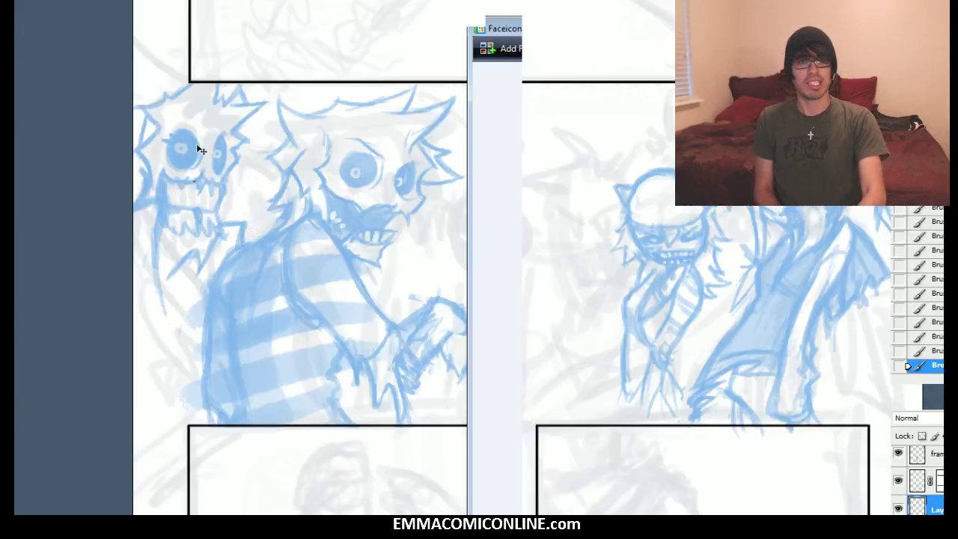
# Scale the background zombie down and place it just behind the striped-shirt zombie's back
pyautogui.hotkey('ctrl', 't')
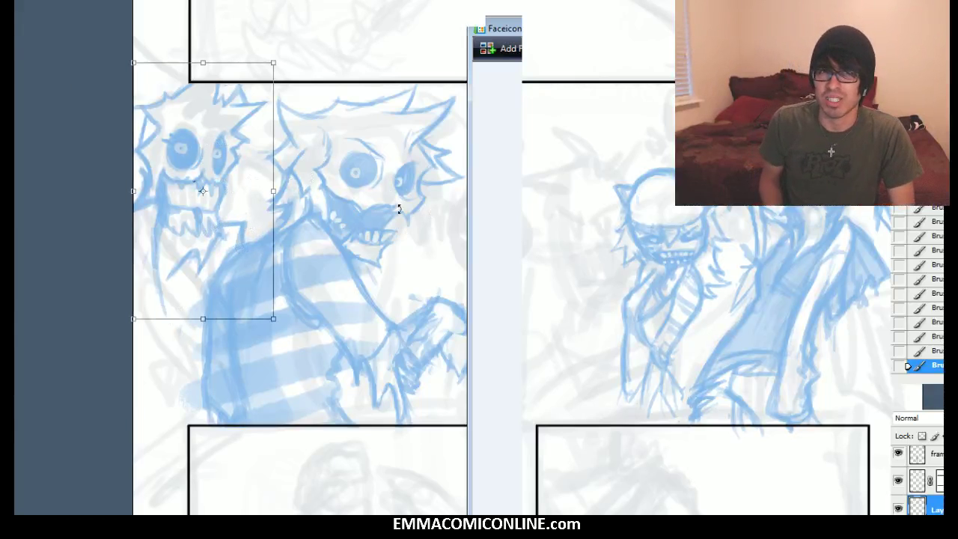
pyautogui.moveTo(273, 62); pyautogui.dragTo(241, 93)
pyautogui.moveTo(203, 165); pyautogui.dragTo(208, 197)
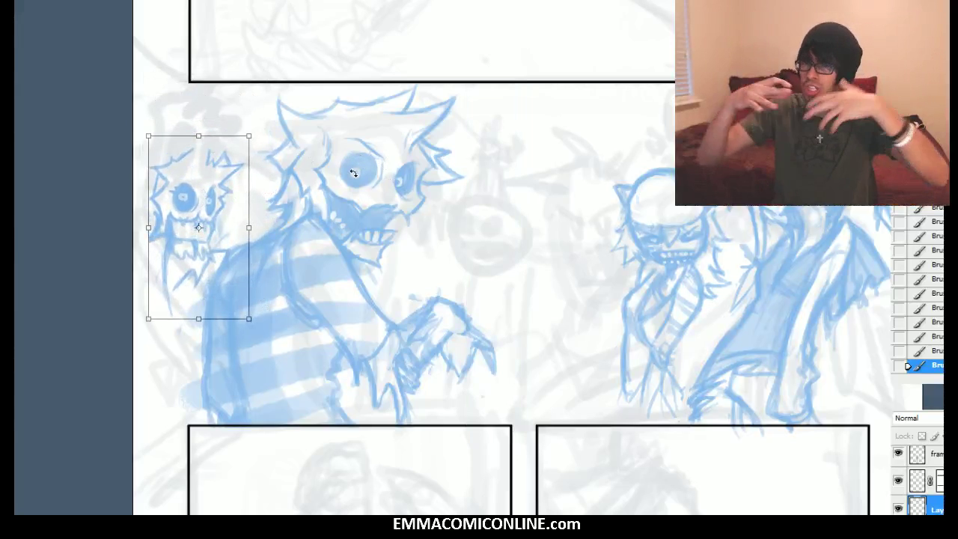
pyautogui.moveTo(181, 223); pyautogui.dragTo(188, 202)
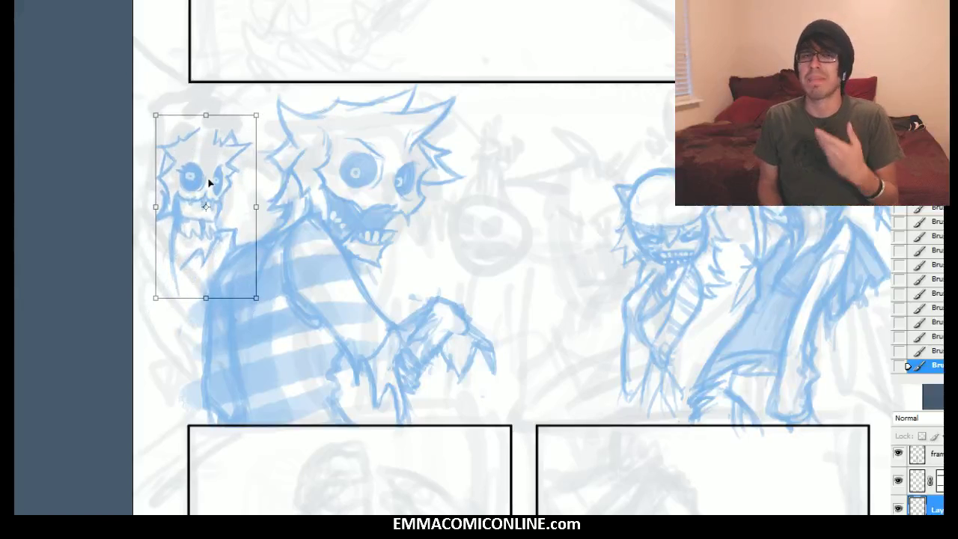
pyautogui.press('Return')
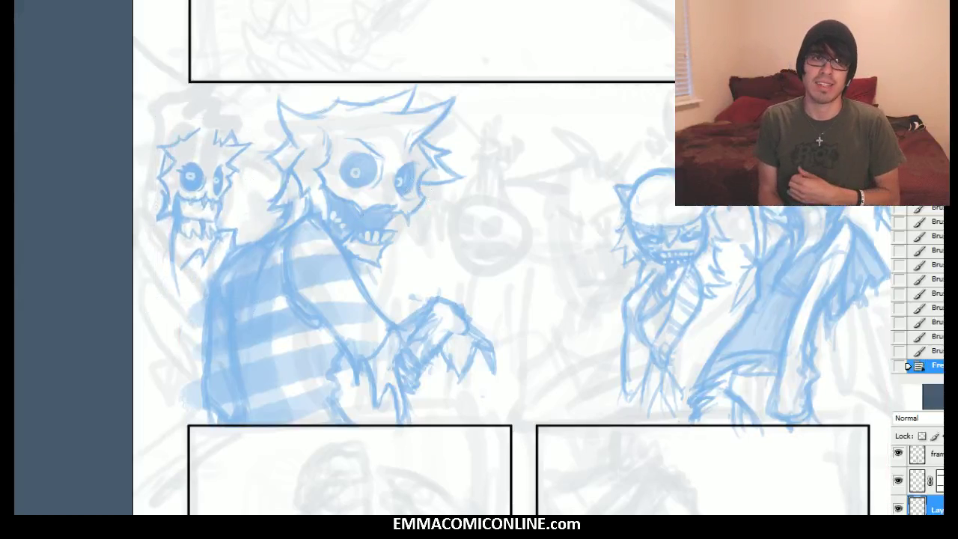
pyautogui.moveTo(264, 116); pyautogui.dragTo(272, 116)
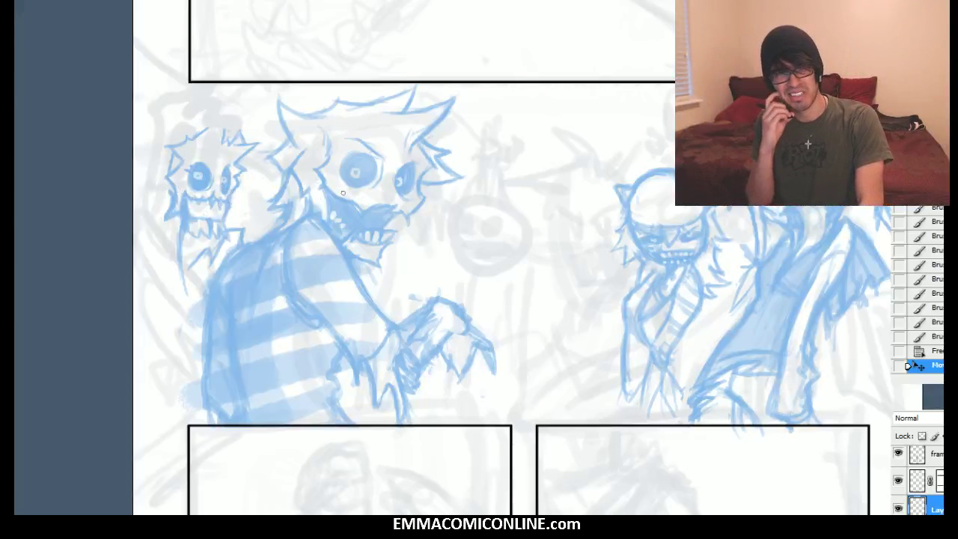
# Duplicate the shrunken zombie's layer, and redraw its face in profile with one eye socket and a narrower fanged mouth
pyautogui.click(898, 507)
pyautogui.click(898, 507)
pyautogui.hotkey('ctrl', 'j')
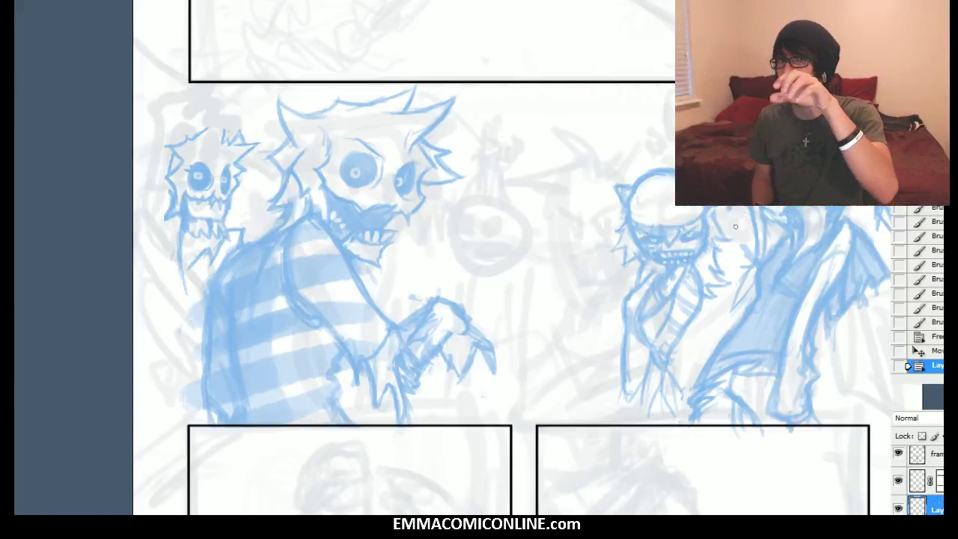
pyautogui.moveTo(767, 208); pyautogui.dragTo(578, 255)
pyautogui.moveTo(223, 242); pyautogui.dragTo(448, 250)
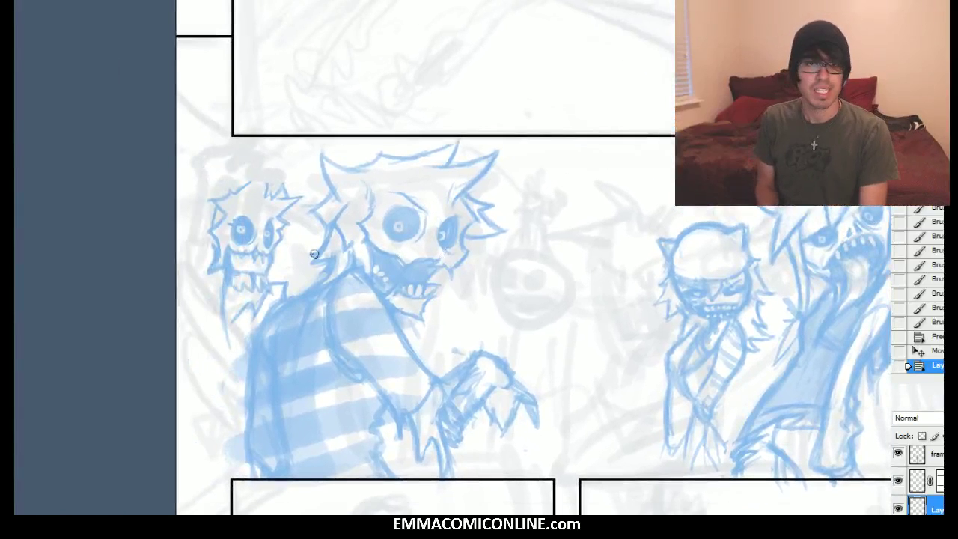
pyautogui.moveTo(230, 276)
pyautogui.mouseDown()
pyautogui.moveTo(226, 252)
pyautogui.moveTo(240, 216)
pyautogui.moveTo(237, 235)
pyautogui.moveTo(271, 238)
pyautogui.mouseUp()
pyautogui.moveTo(231, 284)
pyautogui.mouseDown()
pyautogui.moveTo(249, 301)
pyautogui.moveTo(231, 269)
pyautogui.moveTo(239, 281)
pyautogui.moveTo(235, 258)
pyautogui.moveTo(244, 286)
pyautogui.moveTo(253, 226)
pyautogui.mouseUp()
pyautogui.press('b')
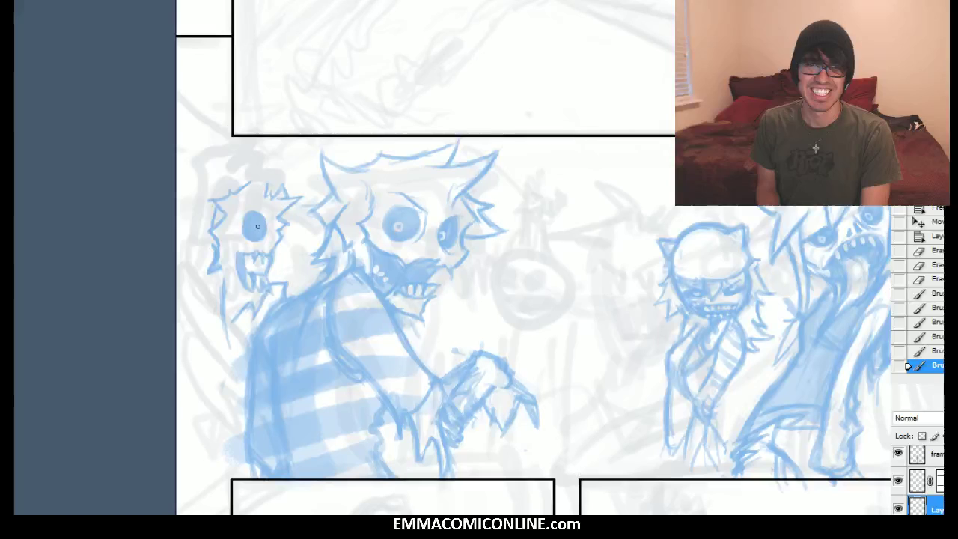
# Erase a pupil into the redrawn eye socket, and refine the socket's far edge and underside with small brush strokes
pyautogui.press('e')
pyautogui.click(253, 225)
pyautogui.click(255, 225)
pyautogui.click(259, 224)
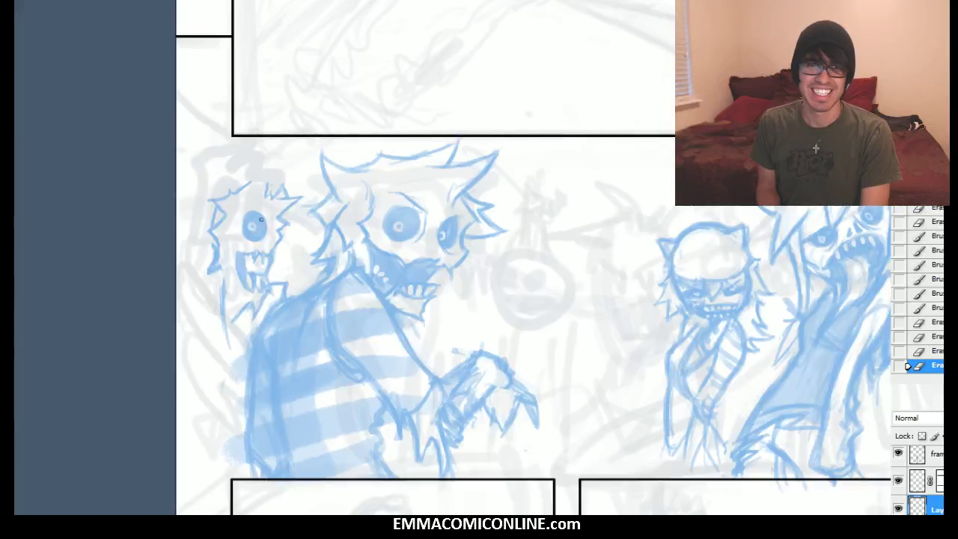
pyautogui.press('b')
pyautogui.click(245, 224)
pyautogui.click(245, 225)
pyautogui.click(245, 225)
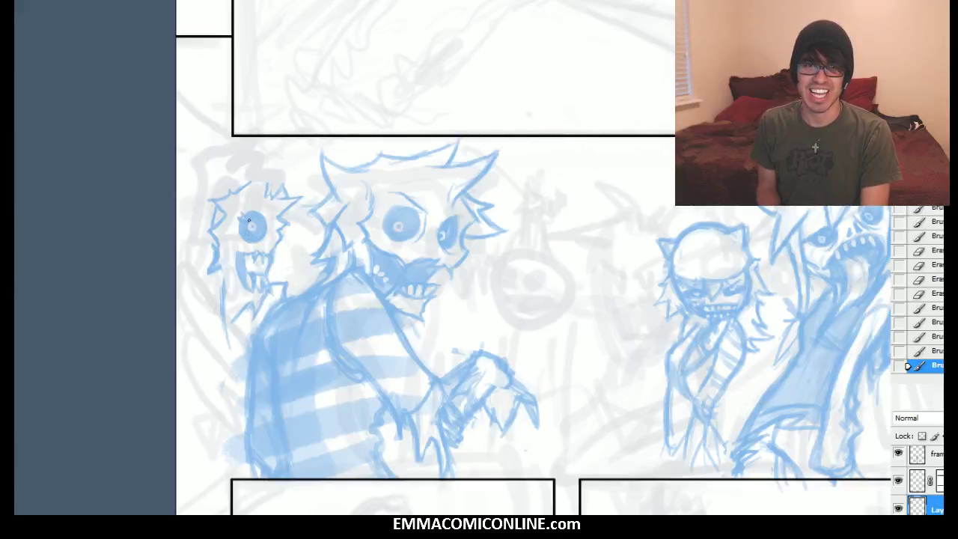
pyautogui.moveTo(253, 237); pyautogui.dragTo(259, 239)
pyautogui.moveTo(260, 239); pyautogui.dragTo(264, 238)
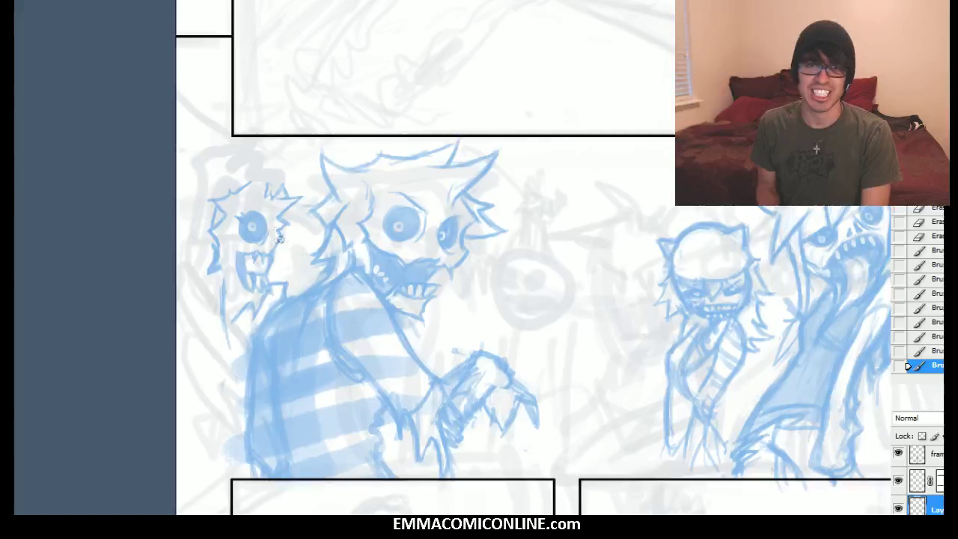
# Erase the old cheek edge of the background zombie and redraw the front contour of its face
pyautogui.press('e')
pyautogui.moveTo(286, 247)
pyautogui.mouseDown()
pyautogui.moveTo(287, 280)
pyautogui.moveTo(276, 236)
pyautogui.mouseUp()
pyautogui.press('b')
pyautogui.moveTo(273, 248); pyautogui.dragTo(277, 229)
pyautogui.moveTo(275, 239); pyautogui.dragTo(279, 227)
pyautogui.moveTo(278, 223); pyautogui.dragTo(281, 227)
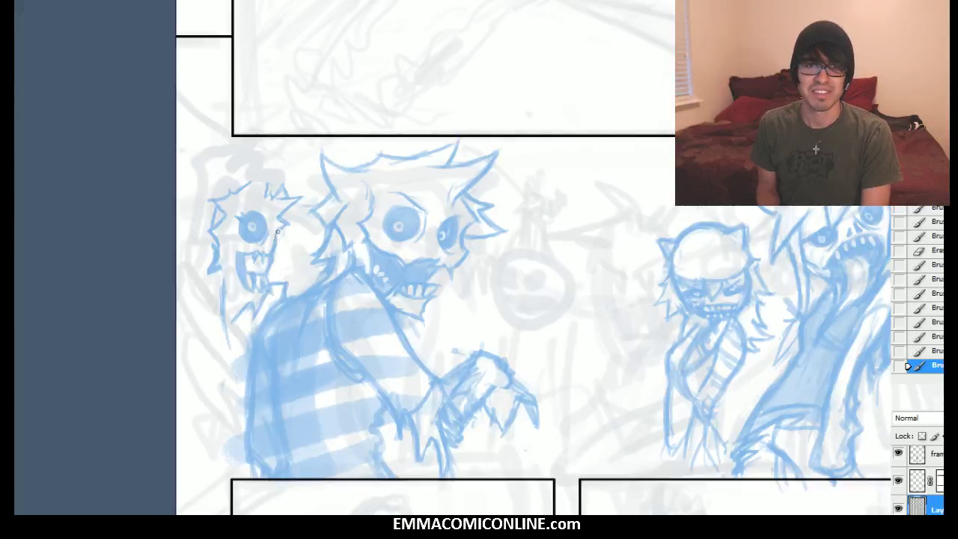
# Redraw the background zombie's neck line, and add hair spikes at its nape and crown
pyautogui.moveTo(217, 261)
pyautogui.mouseDown()
pyautogui.moveTo(213, 253)
pyautogui.moveTo(229, 318)
pyautogui.mouseUp()
pyautogui.press('e')
pyautogui.press('b')
pyautogui.moveTo(224, 280); pyautogui.dragTo(228, 313)
pyautogui.moveTo(191, 278)
pyautogui.mouseDown()
pyautogui.moveTo(217, 268)
pyautogui.moveTo(209, 256)
pyautogui.moveTo(189, 283)
pyautogui.mouseUp()
pyautogui.moveTo(213, 254); pyautogui.dragTo(196, 246)
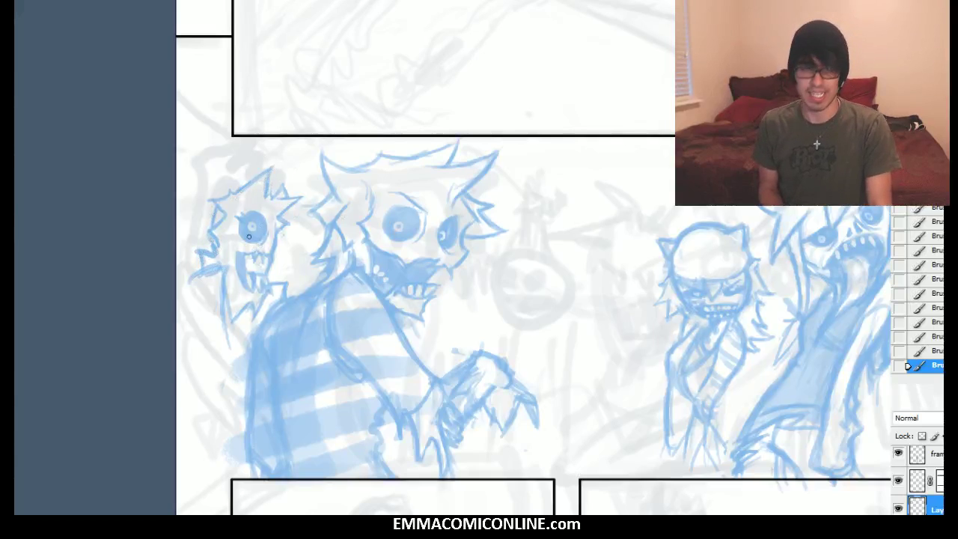
pyautogui.press('l')
pyautogui.moveTo(303, 256)
pyautogui.mouseDown()
pyautogui.moveTo(321, 188)
pyautogui.moveTo(188, 203)
pyautogui.moveTo(300, 259)
pyautogui.mouseUp()
pyautogui.hotkey('ctrl', 'd')
# Sketch the background zombie's far shoulder, hanging arm and torso outline between the page edge and the striped-shirt zombie
pyautogui.press('b')
pyautogui.moveTo(214, 269); pyautogui.dragTo(174, 305)
pyautogui.moveTo(219, 268); pyautogui.dragTo(178, 295)
pyautogui.moveTo(190, 288)
pyautogui.mouseDown()
pyautogui.moveTo(175, 311)
pyautogui.moveTo(206, 359)
pyautogui.mouseUp()
pyautogui.moveTo(193, 322); pyautogui.dragTo(231, 383)
pyautogui.moveTo(223, 297); pyautogui.dragTo(234, 379)
pyautogui.moveTo(179, 309); pyautogui.dragTo(186, 395)
pyautogui.moveTo(180, 354); pyautogui.dragTo(192, 402)
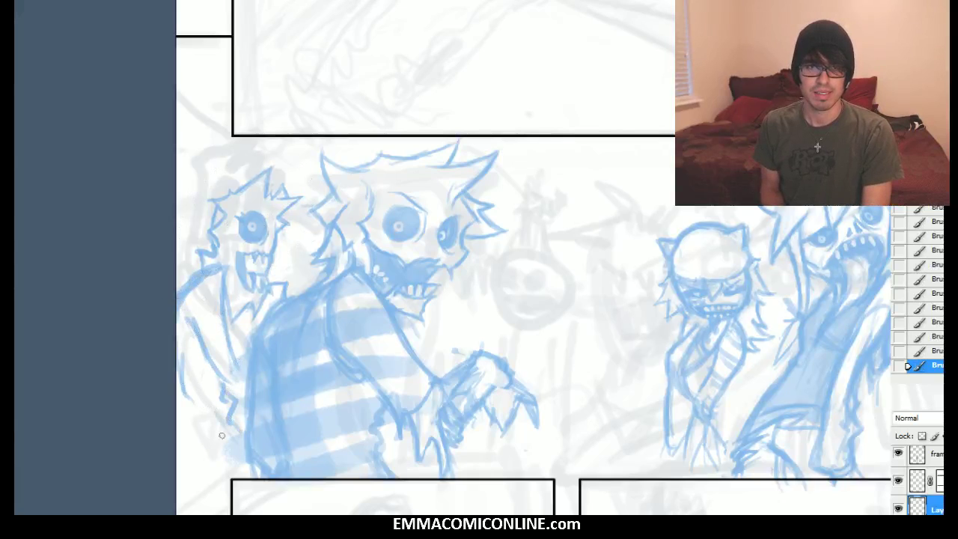
# Sketch and thicken the curved lines of the background zombie's lower body, extending down beside the lower panel
pyautogui.moveTo(187, 435); pyautogui.dragTo(238, 454)
pyautogui.moveTo(180, 429); pyautogui.dragTo(214, 510)
pyautogui.moveTo(355, 278); pyautogui.dragTo(447, 154)
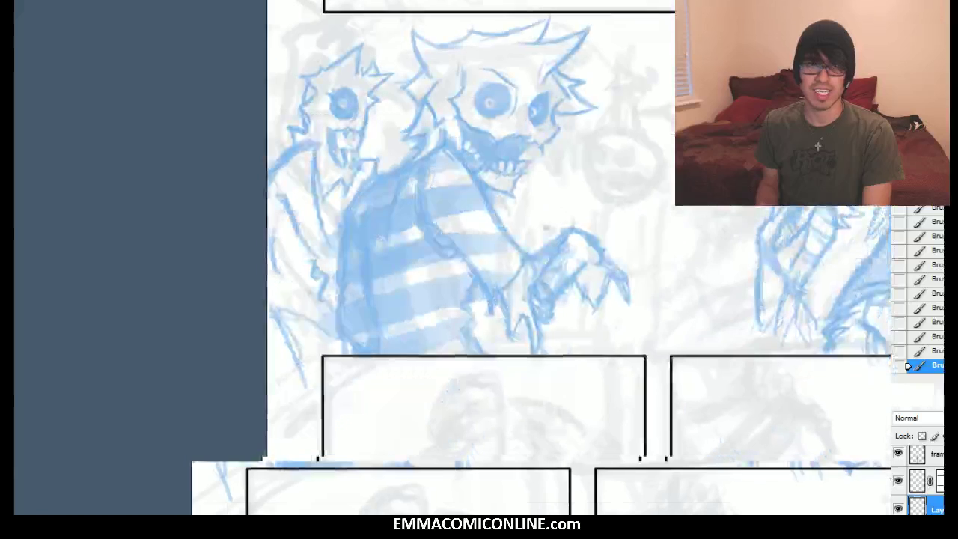
pyautogui.moveTo(269, 319); pyautogui.dragTo(287, 440)
pyautogui.moveTo(271, 320); pyautogui.dragTo(287, 439)
pyautogui.moveTo(279, 337)
pyautogui.mouseDown()
pyautogui.moveTo(308, 394)
pyautogui.moveTo(292, 366)
pyautogui.mouseUp()
pyautogui.press('e')
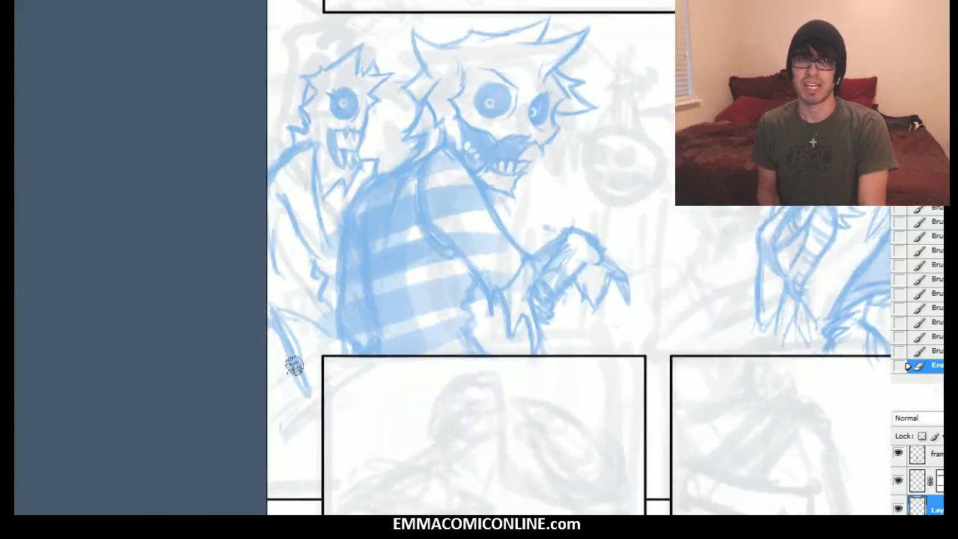
pyautogui.press('b')
pyautogui.moveTo(278, 321)
pyautogui.mouseDown()
pyautogui.moveTo(307, 414)
pyautogui.moveTo(299, 427)
pyautogui.mouseUp()
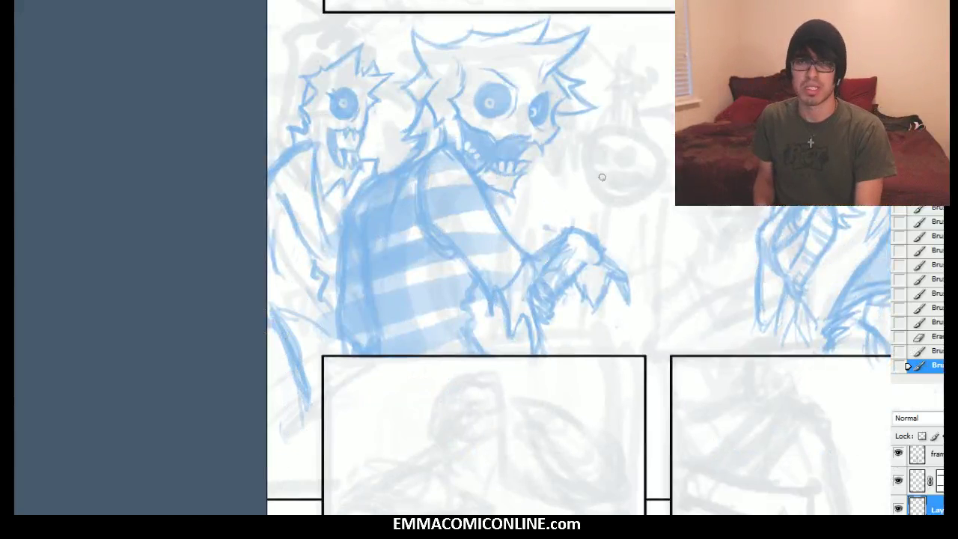
# Reinforce the background zombie's lower-body outline along the page edge, and draw a curved line across its top
pyautogui.moveTo(602, 178); pyautogui.dragTo(596, 183)
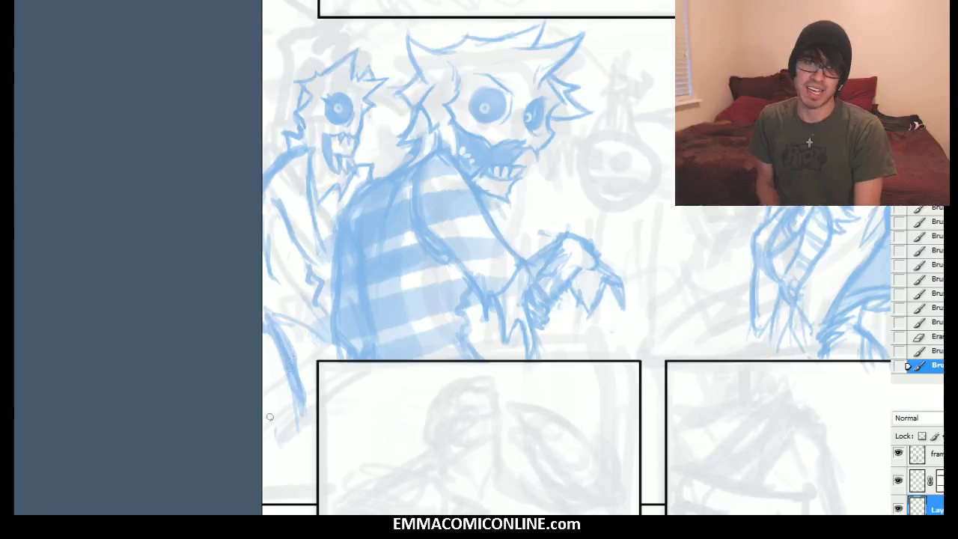
pyautogui.moveTo(286, 373); pyautogui.dragTo(289, 431)
pyautogui.moveTo(286, 404); pyautogui.dragTo(302, 443)
pyautogui.moveTo(289, 381)
pyautogui.mouseDown()
pyautogui.moveTo(300, 404)
pyautogui.moveTo(269, 367)
pyautogui.mouseUp()
pyautogui.moveTo(263, 283); pyautogui.dragTo(284, 368)
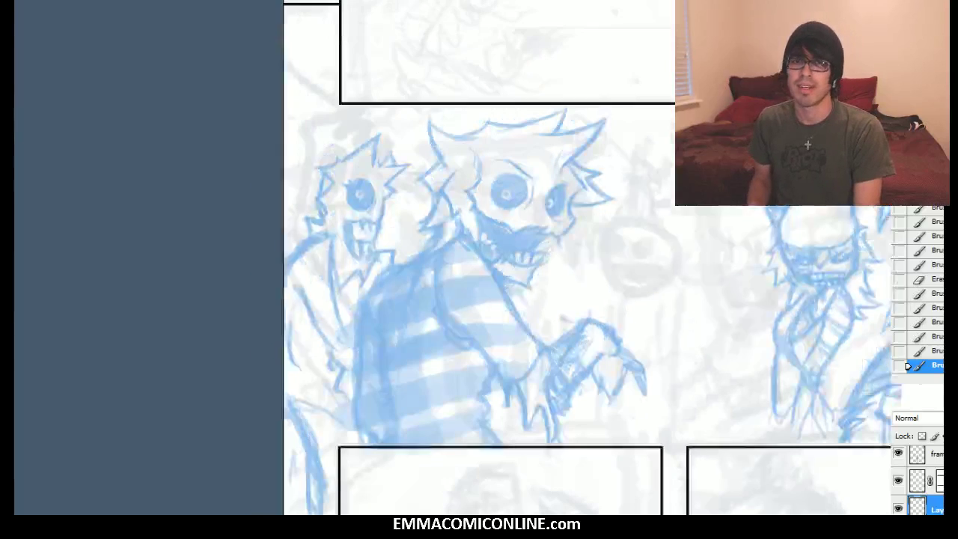
pyautogui.moveTo(285, 414)
pyautogui.mouseDown()
pyautogui.moveTo(330, 409)
pyautogui.moveTo(352, 428)
pyautogui.moveTo(308, 401)
pyautogui.mouseUp()
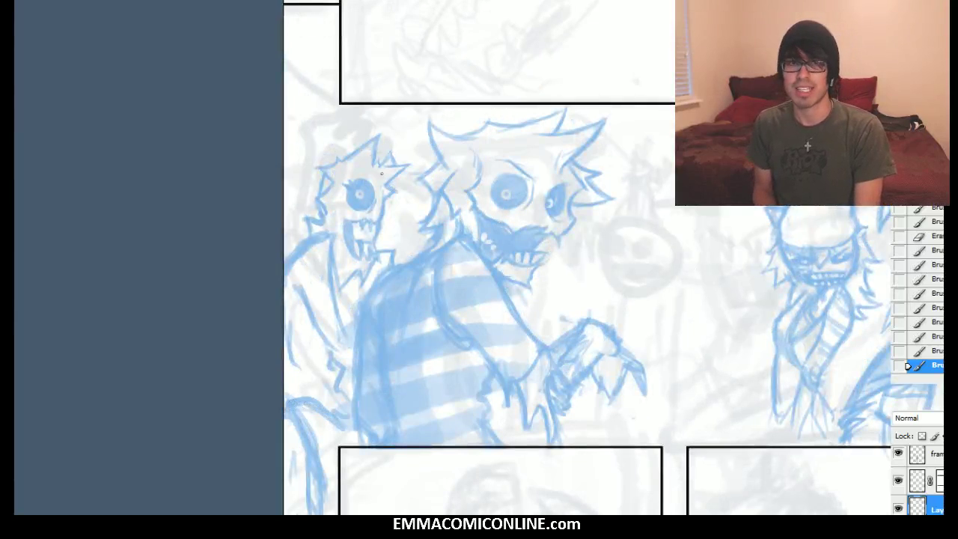
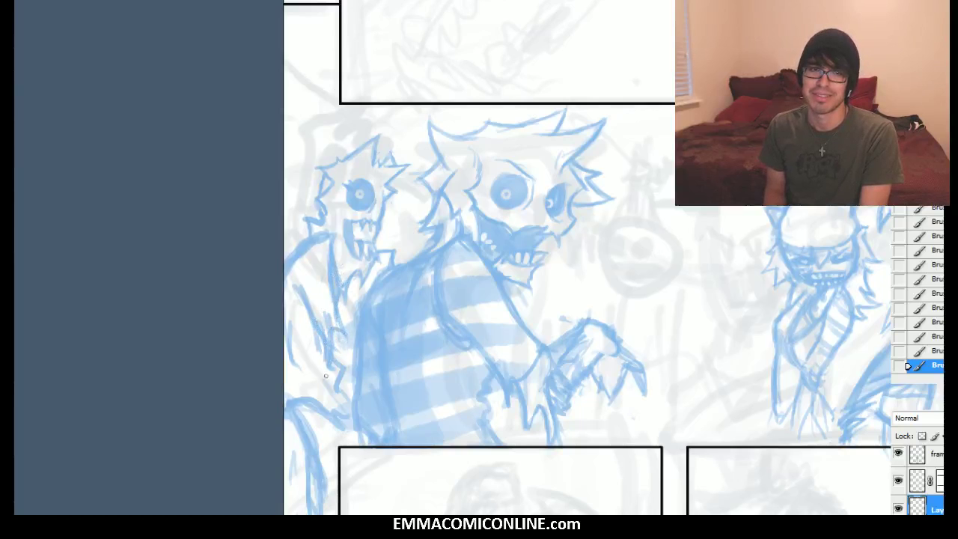
# Clean up the inner edge of the background zombie's torso, and sketch a far eye shape at the hairline
pyautogui.press('e')
pyautogui.moveTo(325, 322); pyautogui.dragTo(325, 337)
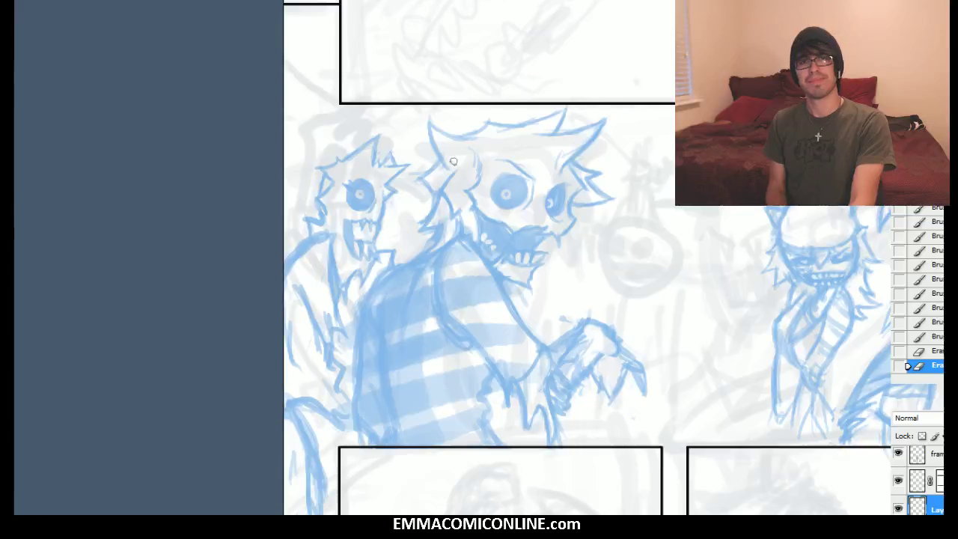
pyautogui.moveTo(318, 198); pyautogui.dragTo(319, 213)
pyautogui.moveTo(319, 201)
pyautogui.mouseDown()
pyautogui.moveTo(324, 217)
pyautogui.moveTo(322, 204)
pyautogui.moveTo(334, 210)
pyautogui.moveTo(317, 200)
pyautogui.moveTo(314, 210)
pyautogui.moveTo(315, 194)
pyautogui.mouseUp()
pyautogui.press('e')
pyautogui.press('b')
pyautogui.moveTo(314, 197)
pyautogui.mouseDown()
pyautogui.moveTo(322, 179)
pyautogui.moveTo(327, 197)
pyautogui.mouseUp()
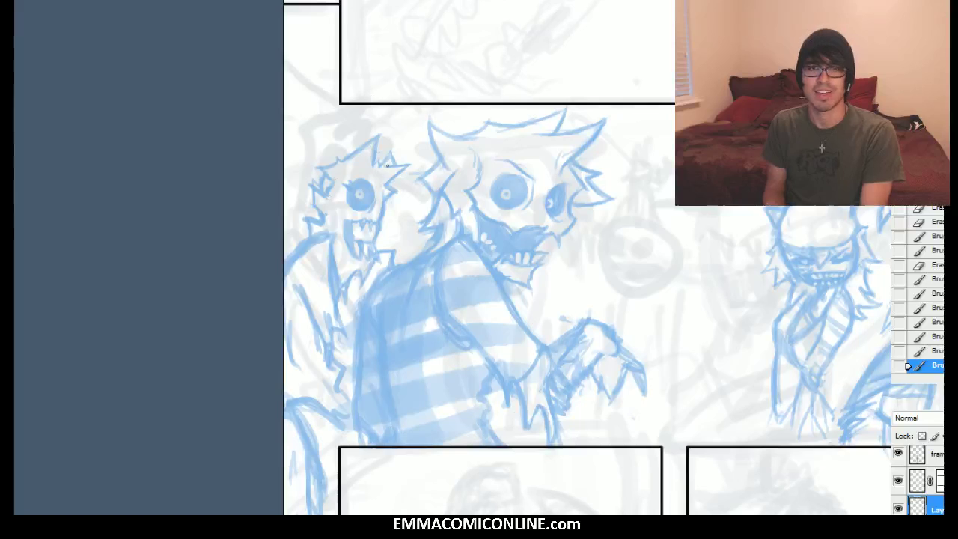
# Clean up the background zombie's face around the near eye, and shade in the far eye shape at the hairline
pyautogui.moveTo(390, 194)
pyautogui.mouseDown()
pyautogui.moveTo(372, 202)
pyautogui.moveTo(370, 194)
pyautogui.mouseUp()
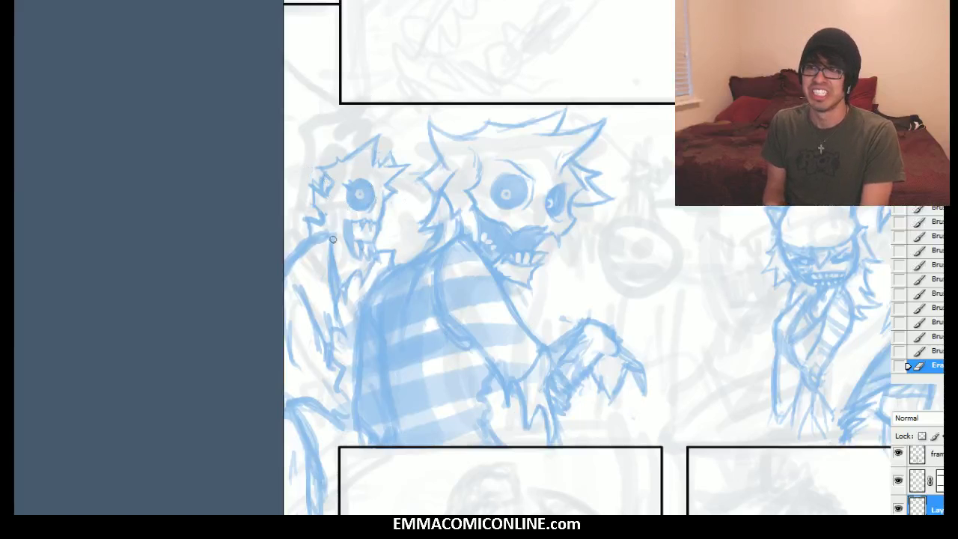
pyautogui.moveTo(326, 196); pyautogui.dragTo(330, 204)
pyautogui.moveTo(331, 206); pyautogui.dragTo(332, 193)
pyautogui.moveTo(329, 180)
pyautogui.mouseDown()
pyautogui.moveTo(328, 157)
pyautogui.moveTo(320, 184)
pyautogui.moveTo(338, 159)
pyautogui.moveTo(323, 190)
pyautogui.mouseUp()
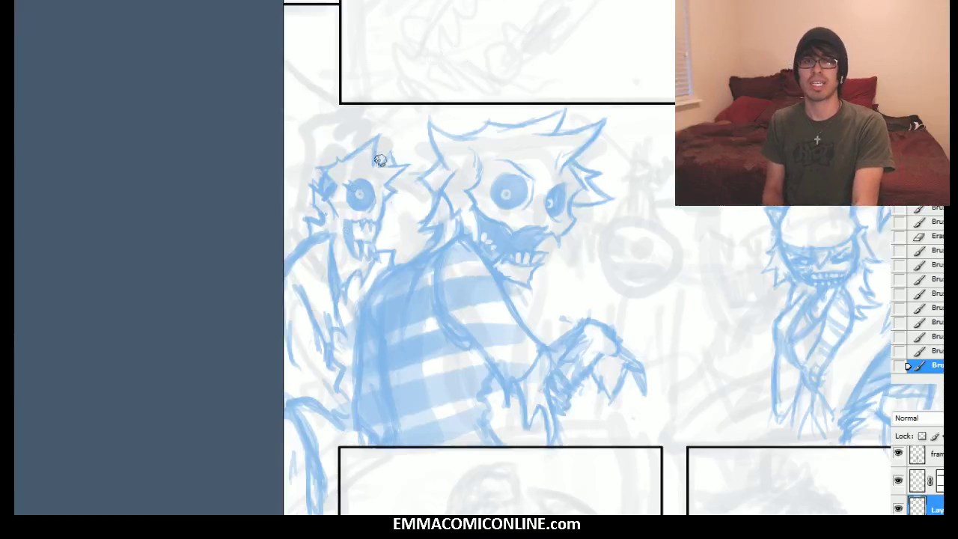
# Try moving the background zombie across to the cat-hatted character and flipping it horizontally
pyautogui.hscroll(2, 479, 299)
pyautogui.hotkey('ctrl', 't')
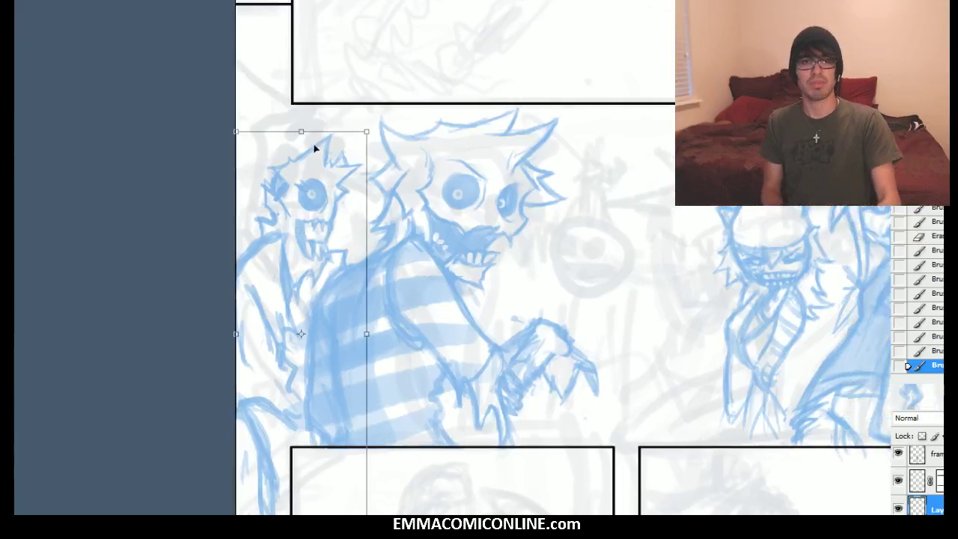
pyautogui.moveTo(246, 142); pyautogui.dragTo(151, 264)
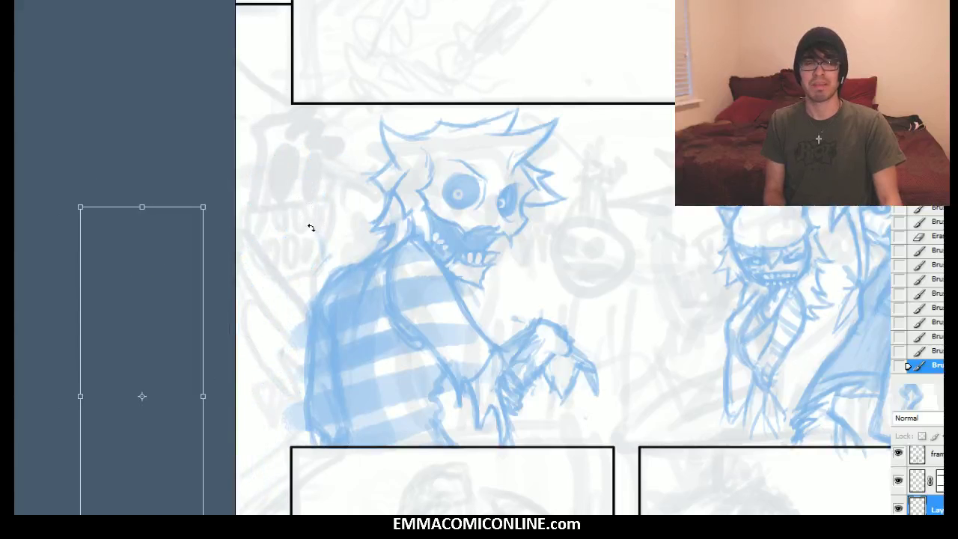
pyautogui.moveTo(170, 308)
pyautogui.mouseDown()
pyautogui.moveTo(324, 209)
pyautogui.moveTo(321, 218)
pyautogui.moveTo(695, 204)
pyautogui.moveTo(701, 218)
pyautogui.moveTo(568, 203)
pyautogui.moveTo(568, 228)
pyautogui.moveTo(519, 228)
pyautogui.moveTo(498, 216)
pyautogui.moveTo(531, 201)
pyautogui.mouseUp()
pyautogui.rightClick(529, 213)
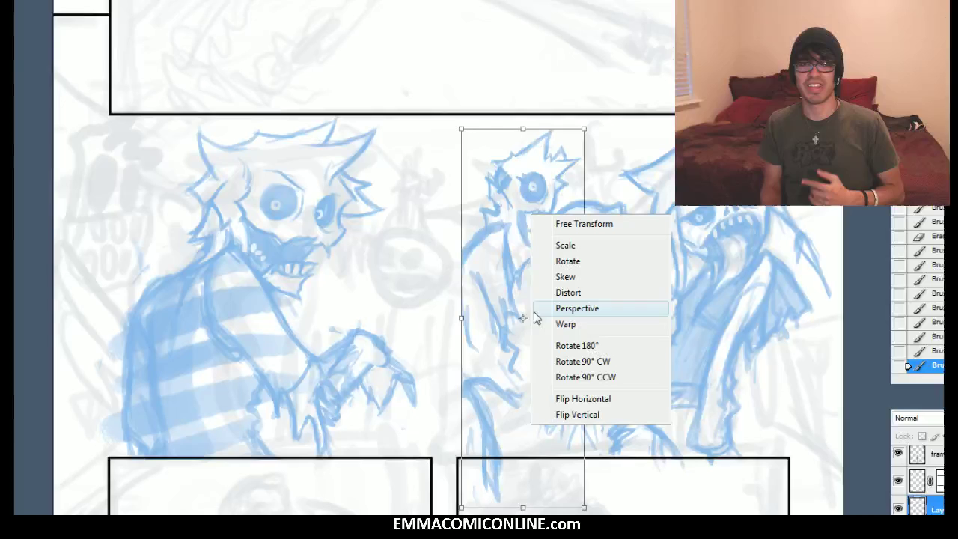
pyautogui.click(561, 396)
# Try placing the flipped zombie at full size between the striped zombie and the cat-hatted character
pyautogui.moveTo(536, 261); pyautogui.dragTo(804, 203)
pyautogui.moveTo(791, 261); pyautogui.dragTo(803, 232)
pyautogui.hotkey('ctrl', ';')
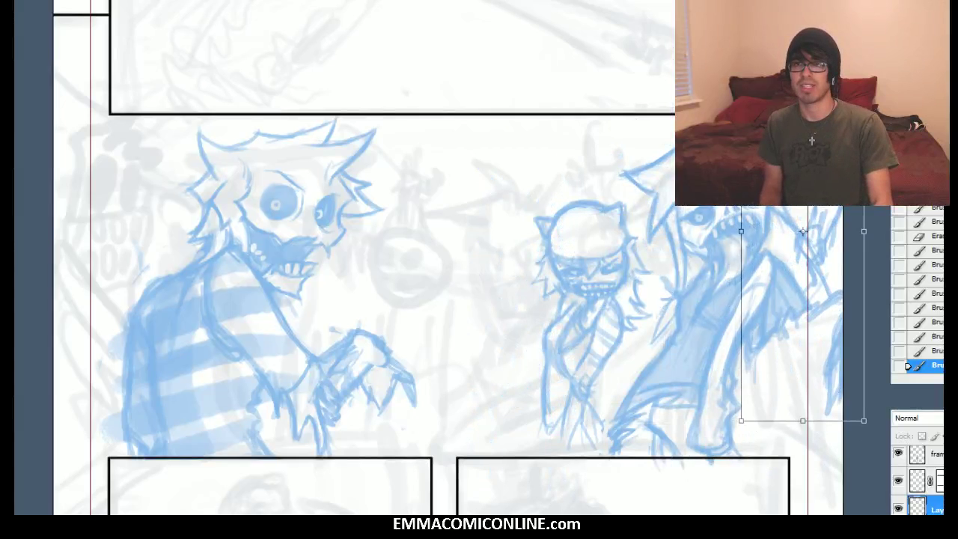
pyautogui.moveTo(803, 233); pyautogui.dragTo(475, 239)
pyautogui.press('Return')
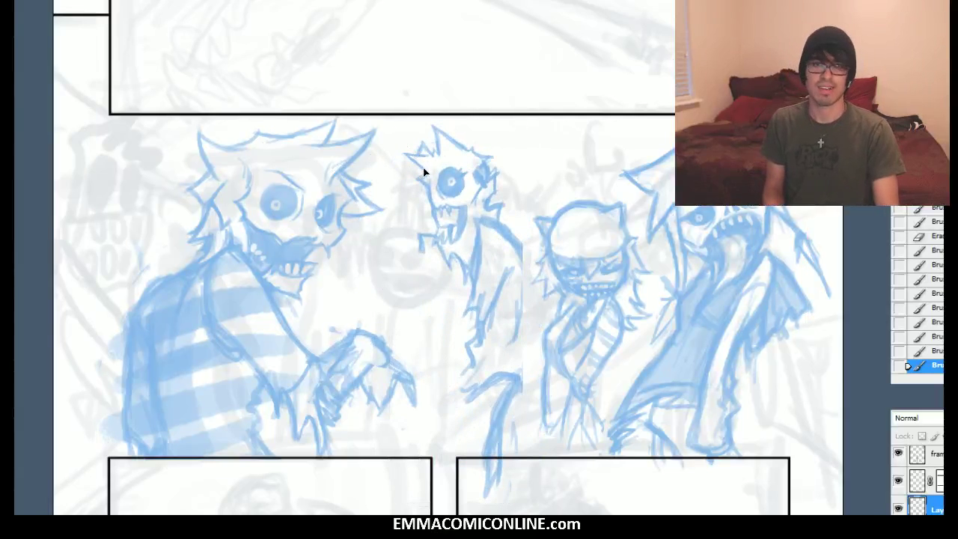
pyautogui.moveTo(510, 240); pyautogui.dragTo(513, 238)
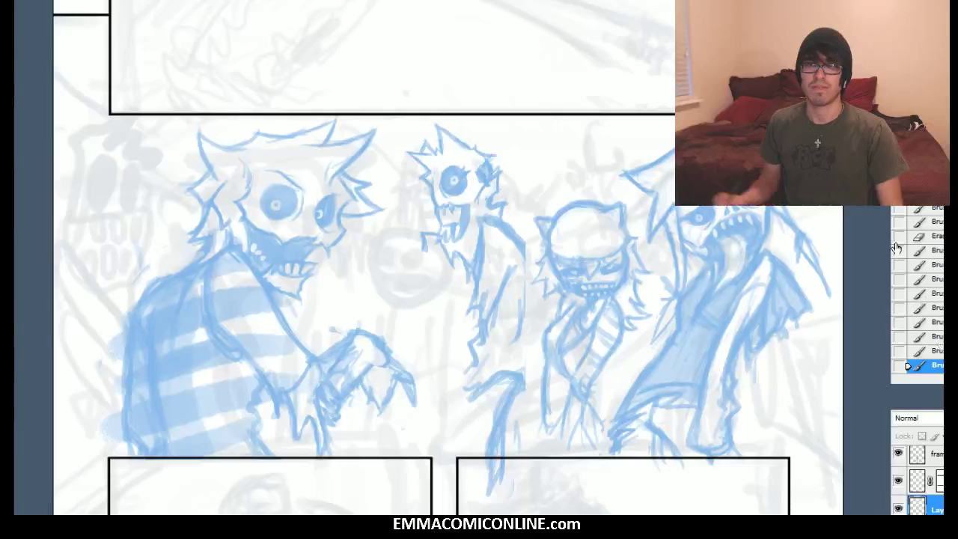
pyautogui.moveTo(749, 134); pyautogui.dragTo(743, 167)
pyautogui.scroll(-1, 445, 258)
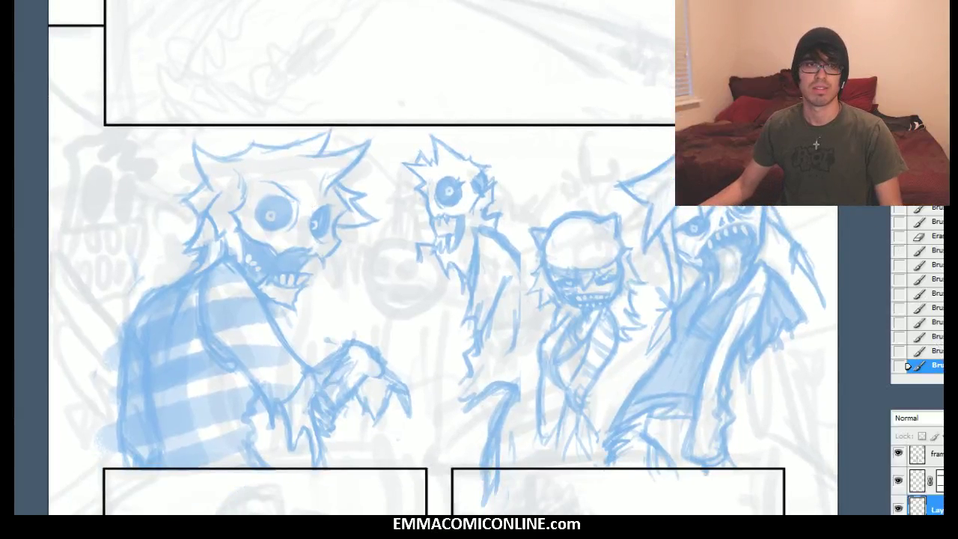
# Undo the background zombie's transformation
pyautogui.press('l')
pyautogui.click(420, 178)
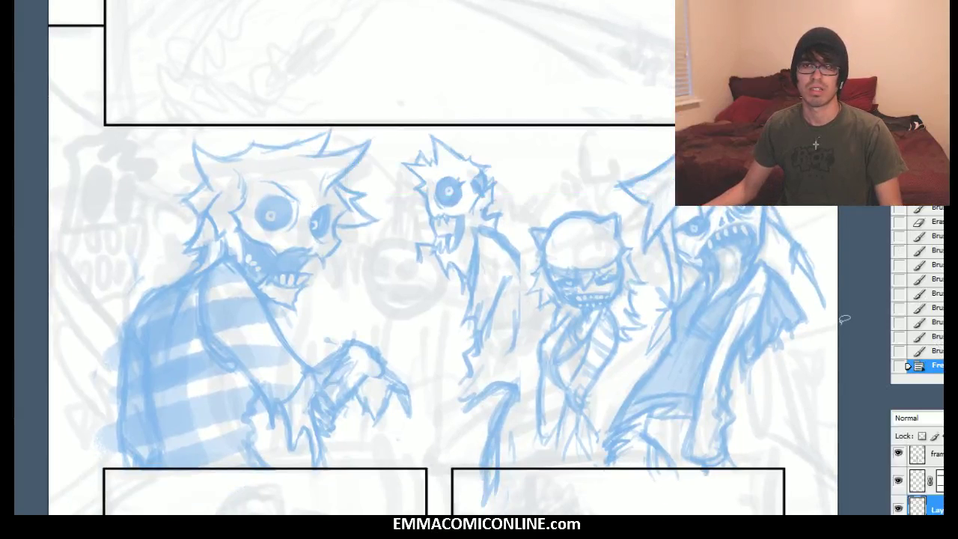
pyautogui.click(936, 351)
# Move the background zombie between the striped zombie and the cat-hatted character, and flip it horizontally
pyautogui.hotkey('ctrl', 't')
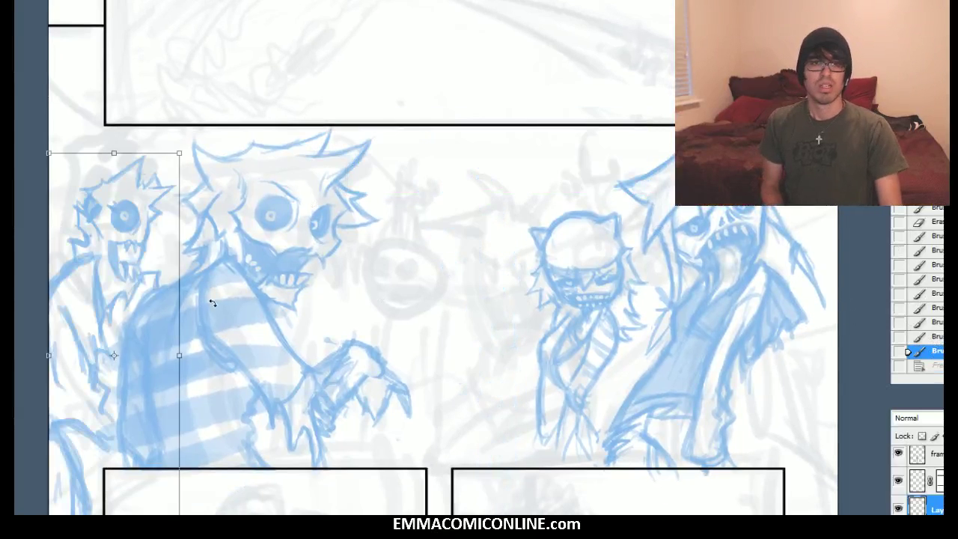
pyautogui.moveTo(135, 274); pyautogui.dragTo(524, 274)
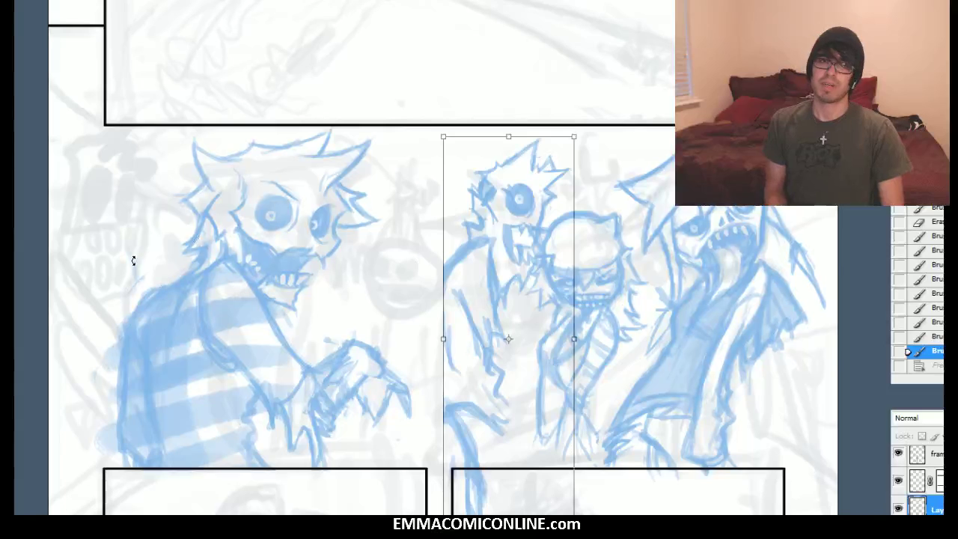
pyautogui.rightClick(486, 254)
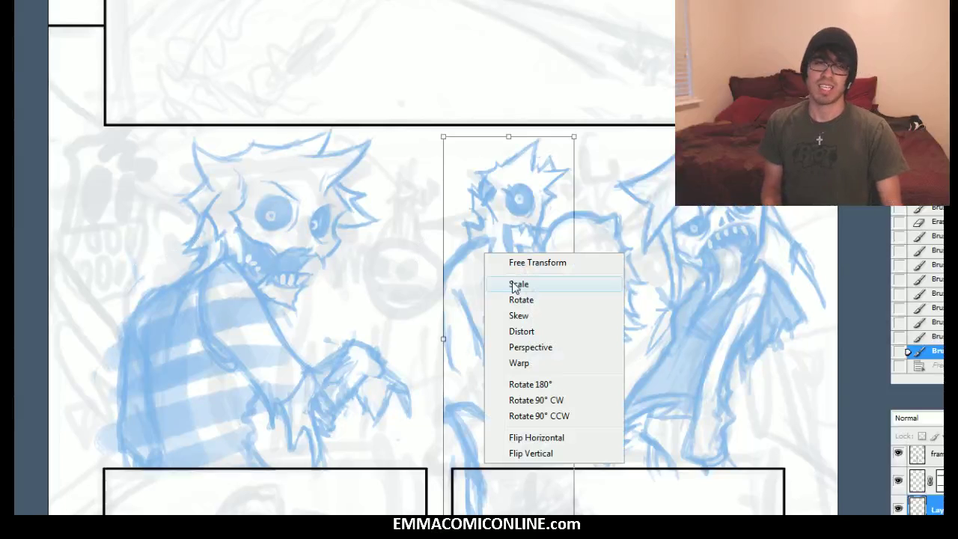
pyautogui.click(543, 438)
pyautogui.moveTo(541, 293); pyautogui.dragTo(508, 290)
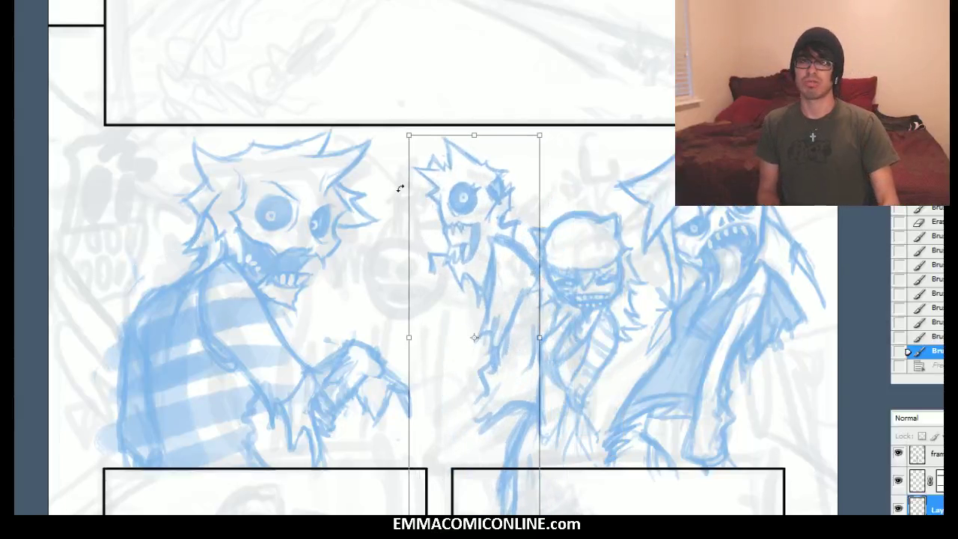
# Scale down the flipped zombie, and place it just beyond the striped zombie's face, above its outstretched hand
pyautogui.moveTo(405, 135); pyautogui.dragTo(423, 182)
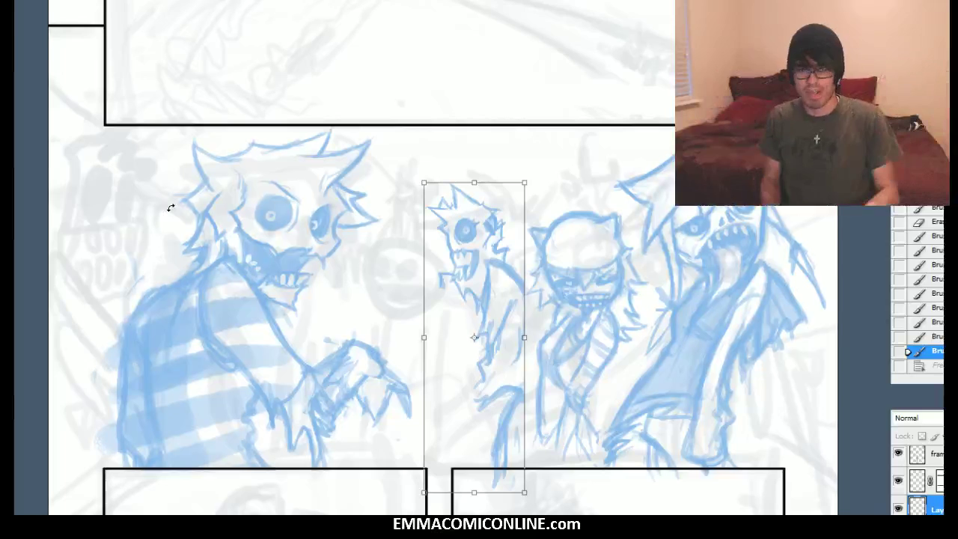
pyautogui.moveTo(490, 252); pyautogui.dragTo(433, 228)
pyautogui.moveTo(365, 158); pyautogui.dragTo(393, 204)
pyautogui.moveTo(421, 238); pyautogui.dragTo(425, 223)
pyautogui.press('Return')
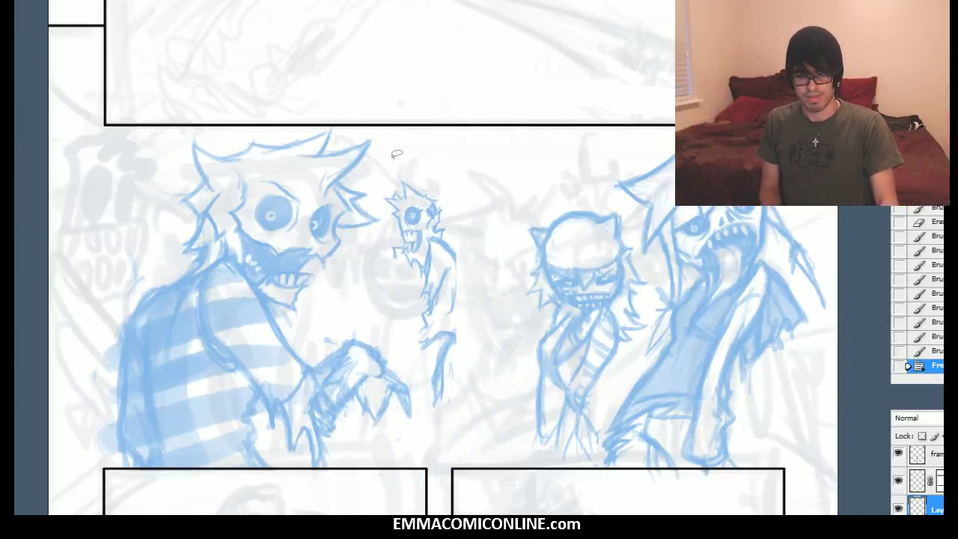
# Try erasing the small zombie's lower body, and undo the erasure
pyautogui.moveTo(440, 392); pyautogui.dragTo(428, 303)
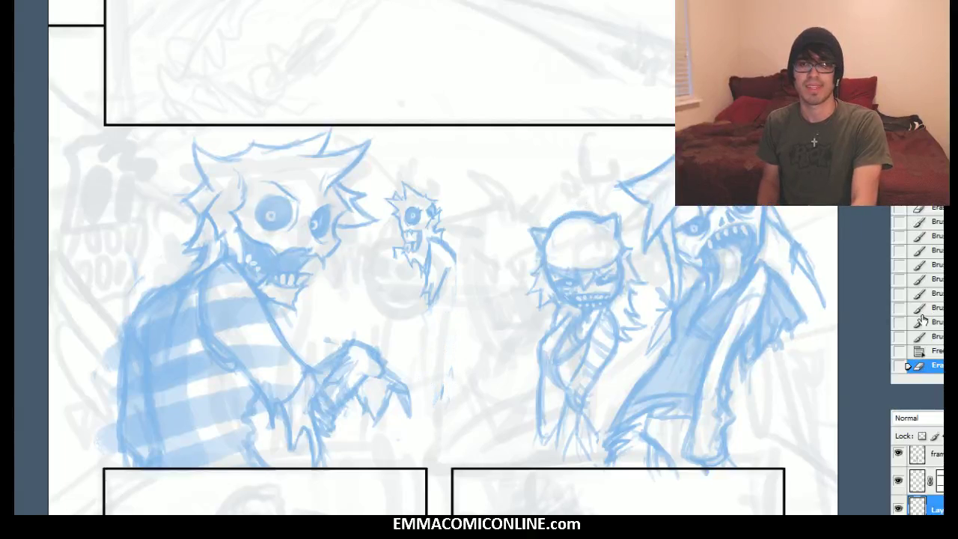
pyautogui.click(932, 351)
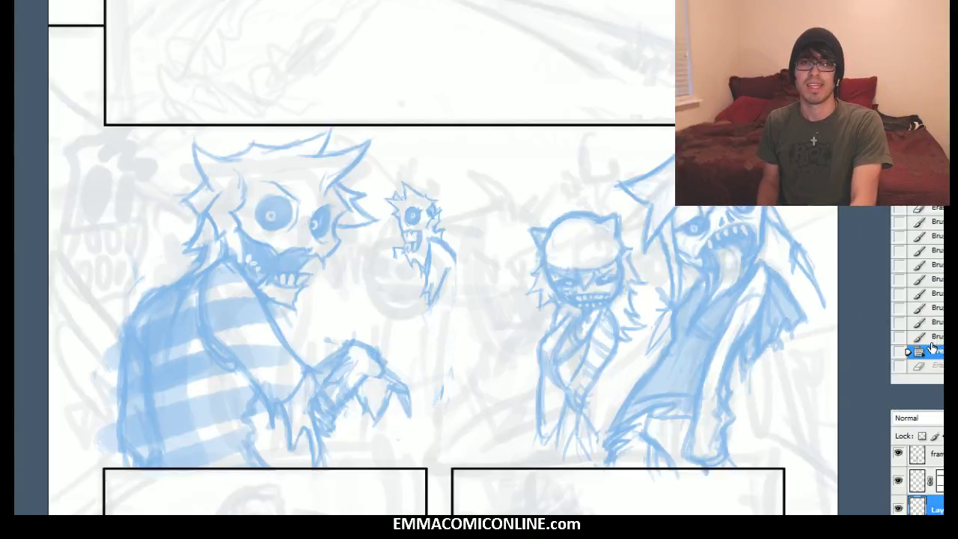
# Hide the small flipped zombie's layer, keep the cat-hatted character shown, and activate the layer containing the striped zombie
pyautogui.click(898, 509)
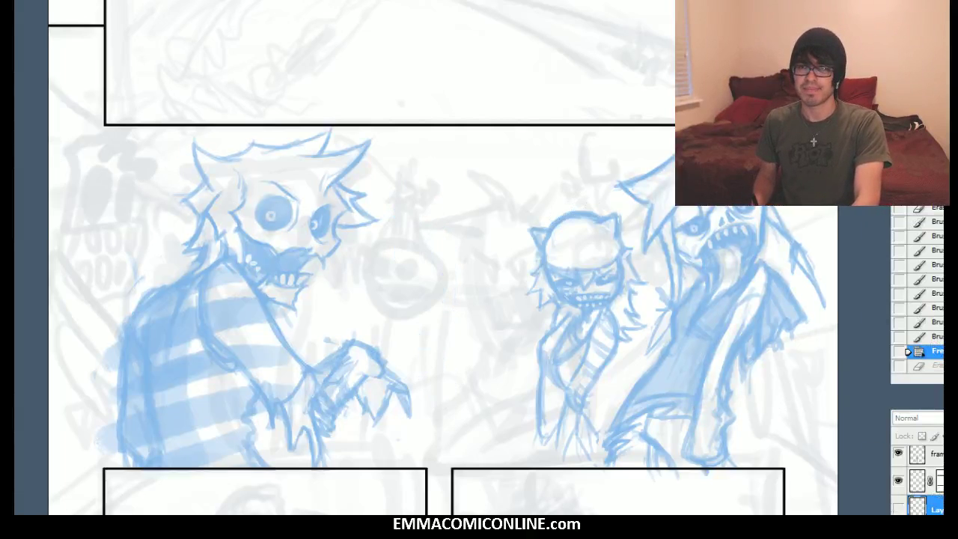
pyautogui.scroll(-1, 918, 479)
pyautogui.click(899, 468)
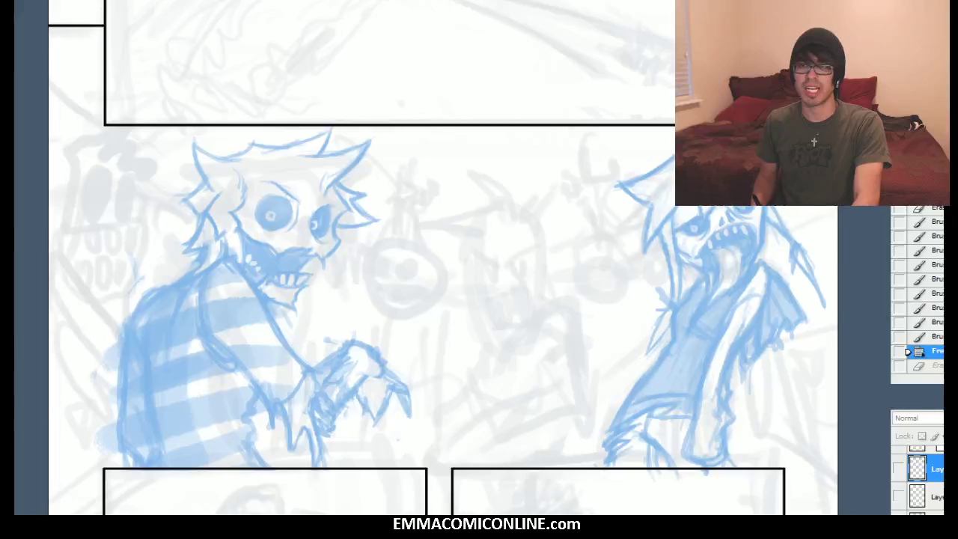
pyautogui.click(899, 522)
pyautogui.click(900, 495)
pyautogui.click(900, 495)
pyautogui.scroll(-2, 918, 483)
pyautogui.click(936, 509)
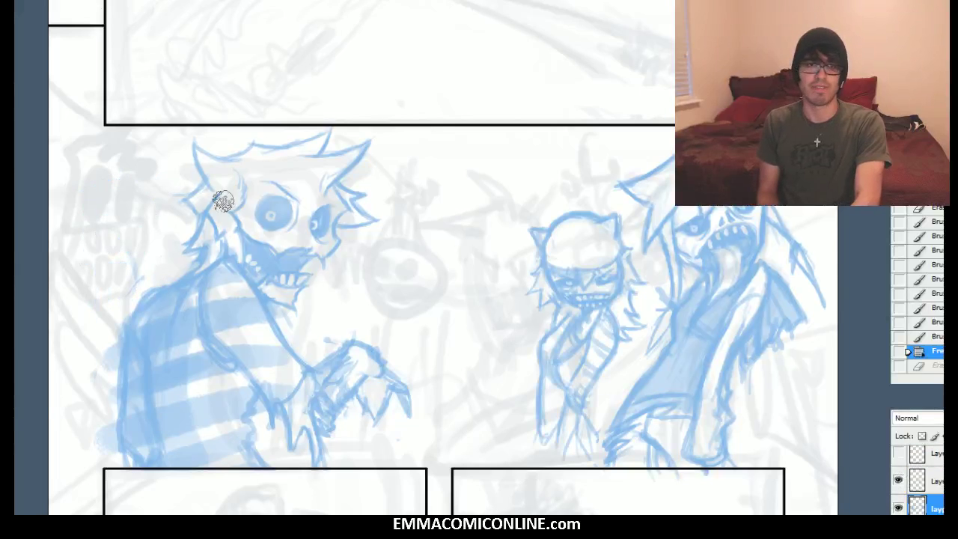
# Try a broad sagging curve across the whole panel over the characters, and undo it
pyautogui.moveTo(75, 51)
pyautogui.mouseDown()
pyautogui.moveTo(120, 131)
pyautogui.moveTo(588, 197)
pyautogui.moveTo(719, 143)
pyautogui.mouseUp()
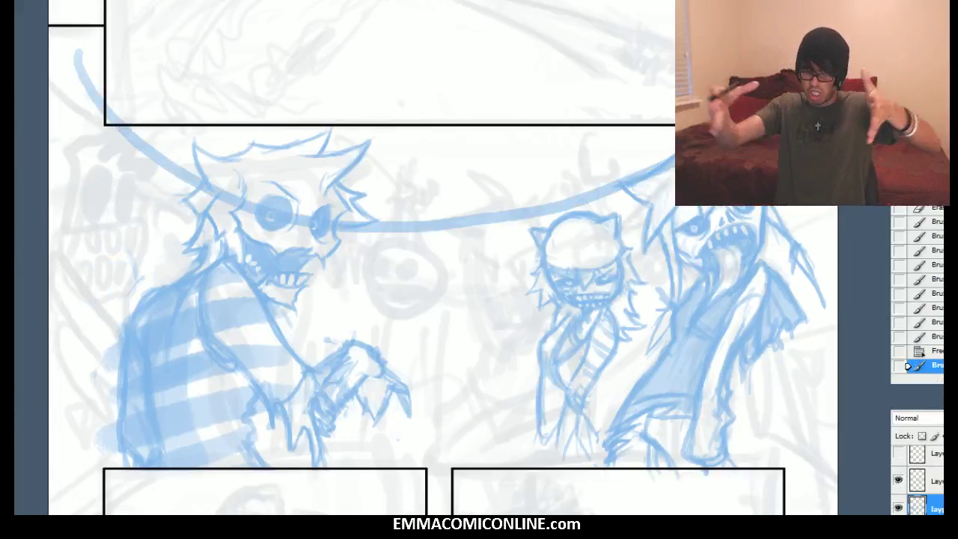
pyautogui.hotkey('ctrl', 'z')
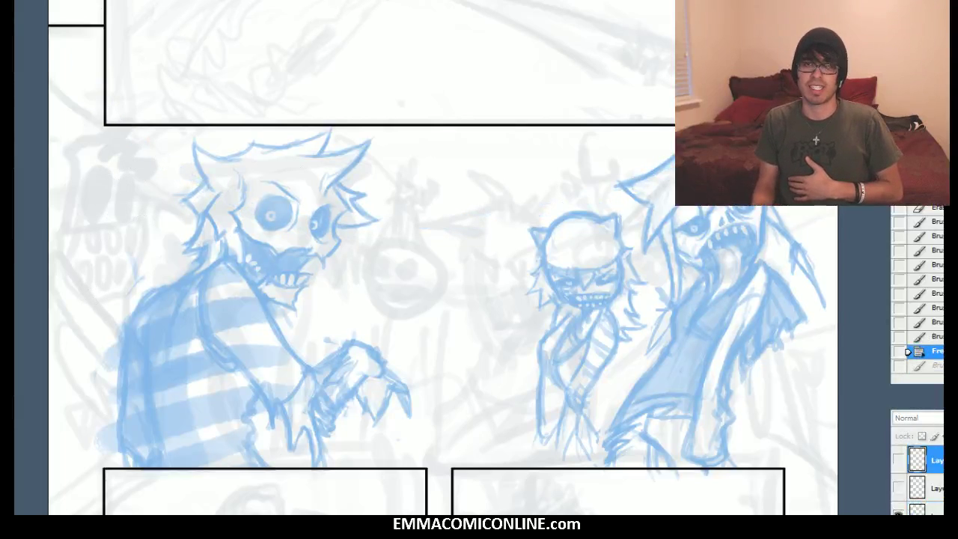
pyautogui.click(404, 214)
pyautogui.click(467, 178)
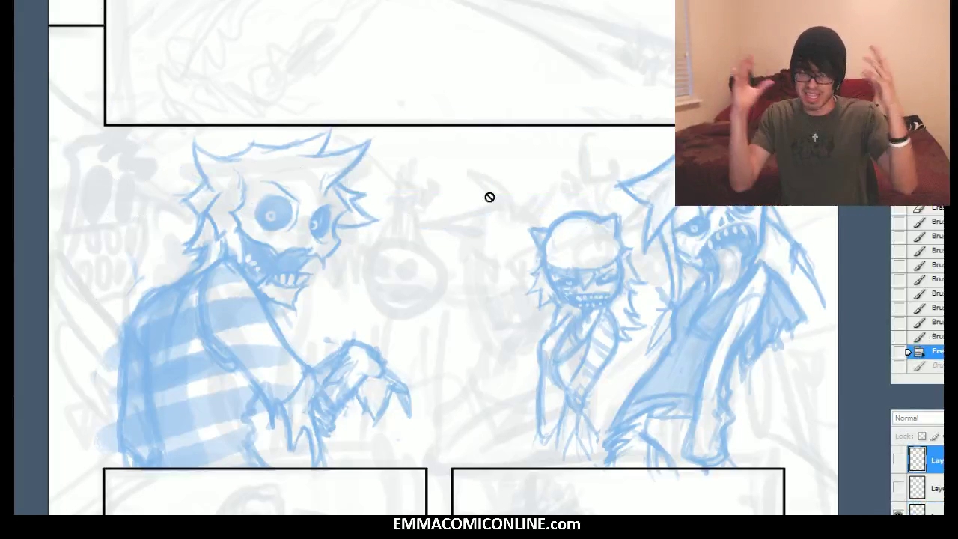
# Toggle the cat-hatted character's layer off and on, and activate the striped zombie's layer for drawing
pyautogui.click(898, 514)
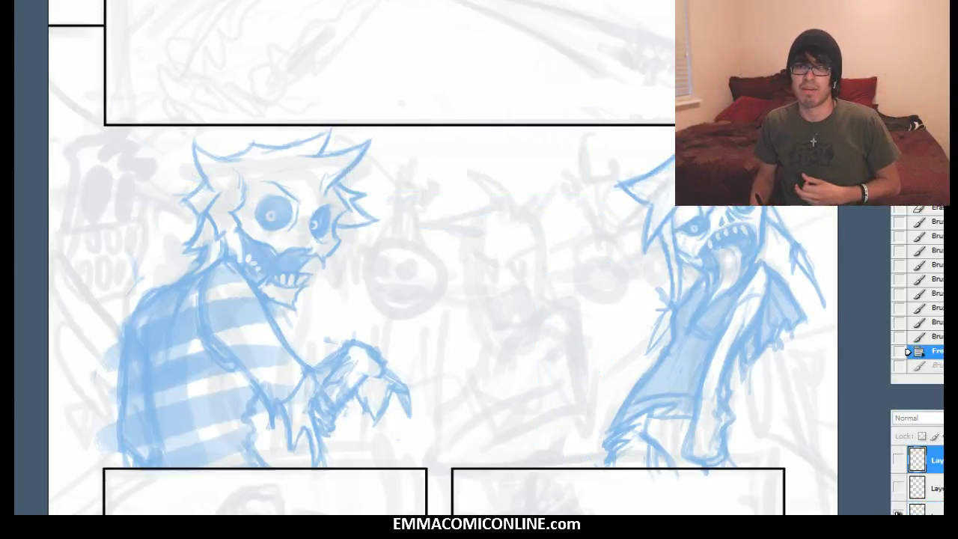
pyautogui.click(898, 514)
pyautogui.click(899, 533)
pyautogui.click(898, 533)
pyautogui.click(936, 535)
# Examine the grey reference sketches of zombie heads in the photo viewer
pyautogui.moveTo(326, 222); pyautogui.dragTo(504, 190)
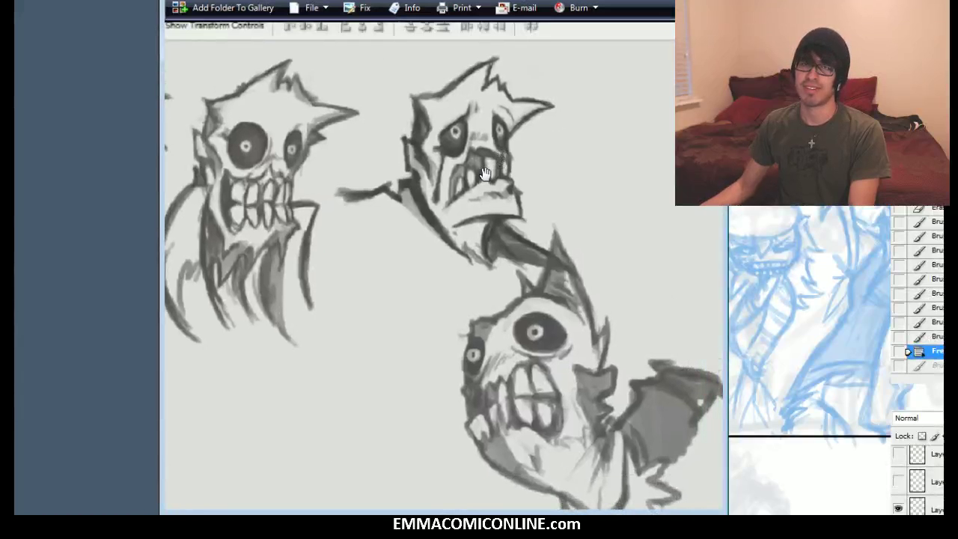
pyautogui.moveTo(523, 231)
pyautogui.mouseDown()
pyautogui.moveTo(492, 172)
pyautogui.moveTo(485, 119)
pyautogui.mouseUp()
pyautogui.moveTo(338, 171)
pyautogui.mouseDown()
pyautogui.moveTo(569, 265)
pyautogui.moveTo(589, 285)
pyautogui.mouseUp()
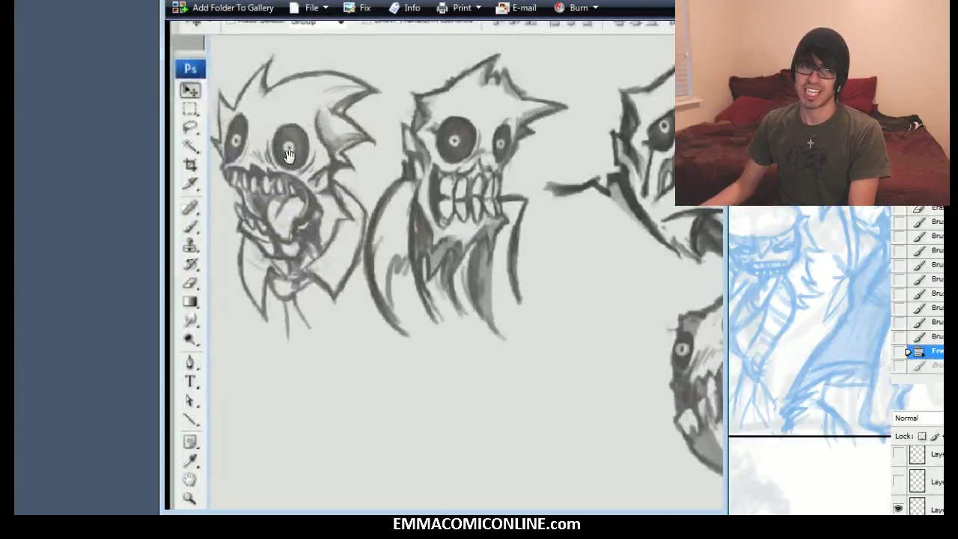
pyautogui.moveTo(460, 221); pyautogui.dragTo(327, 215)
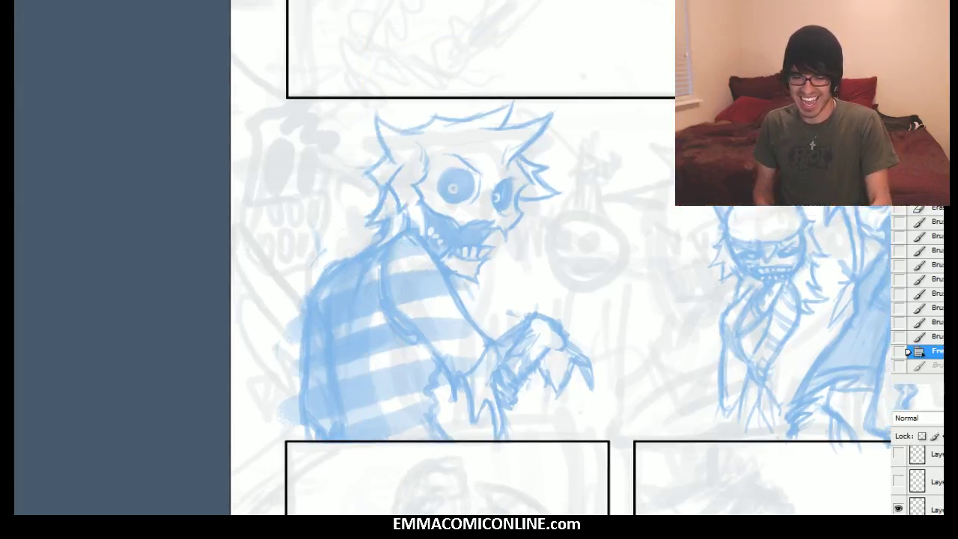
# Erase the stray lines above the striped zombie's shoulder, and outline a wide open jaw for a new background zombie behind it
pyautogui.moveTo(320, 248)
pyautogui.mouseDown()
pyautogui.moveTo(305, 254)
pyautogui.moveTo(324, 275)
pyautogui.mouseUp()
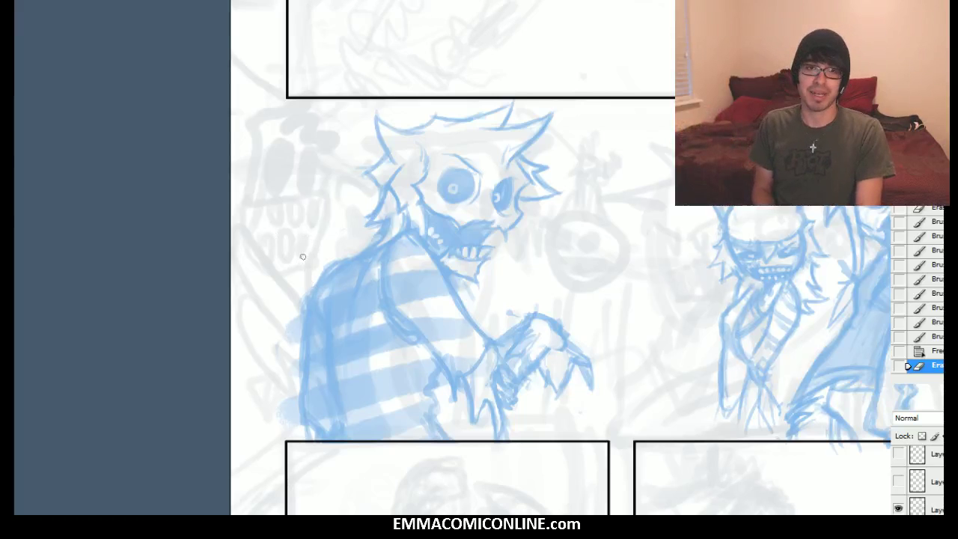
pyautogui.moveTo(308, 250); pyautogui.dragTo(314, 263)
pyautogui.moveTo(309, 252); pyautogui.dragTo(314, 262)
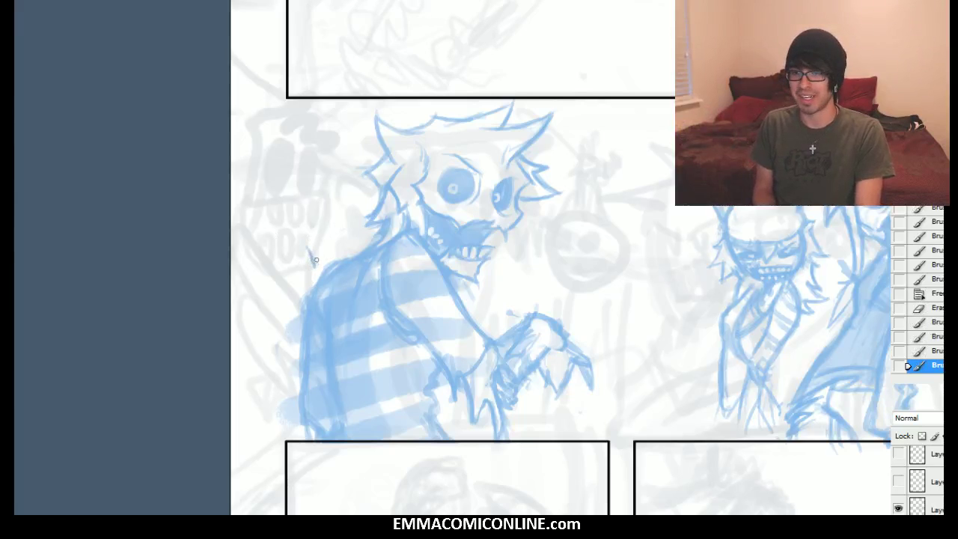
pyautogui.moveTo(310, 251)
pyautogui.mouseDown()
pyautogui.moveTo(322, 224)
pyautogui.moveTo(313, 265)
pyautogui.mouseUp()
pyautogui.moveTo(324, 224); pyautogui.dragTo(313, 265)
pyautogui.moveTo(325, 217); pyautogui.dragTo(314, 262)
pyautogui.moveTo(325, 215); pyautogui.dragTo(315, 260)
pyautogui.moveTo(324, 215); pyautogui.dragTo(327, 195)
pyautogui.moveTo(326, 194); pyautogui.dragTo(254, 200)
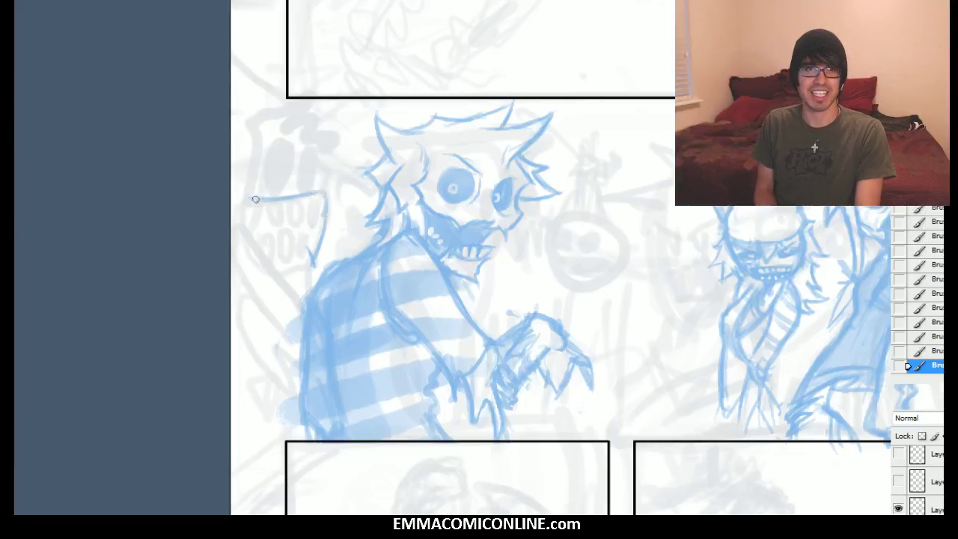
pyautogui.moveTo(250, 234)
pyautogui.mouseDown()
pyautogui.moveTo(268, 268)
pyautogui.moveTo(248, 232)
pyautogui.moveTo(278, 268)
pyautogui.moveTo(308, 261)
pyautogui.moveTo(320, 231)
pyautogui.mouseUp()
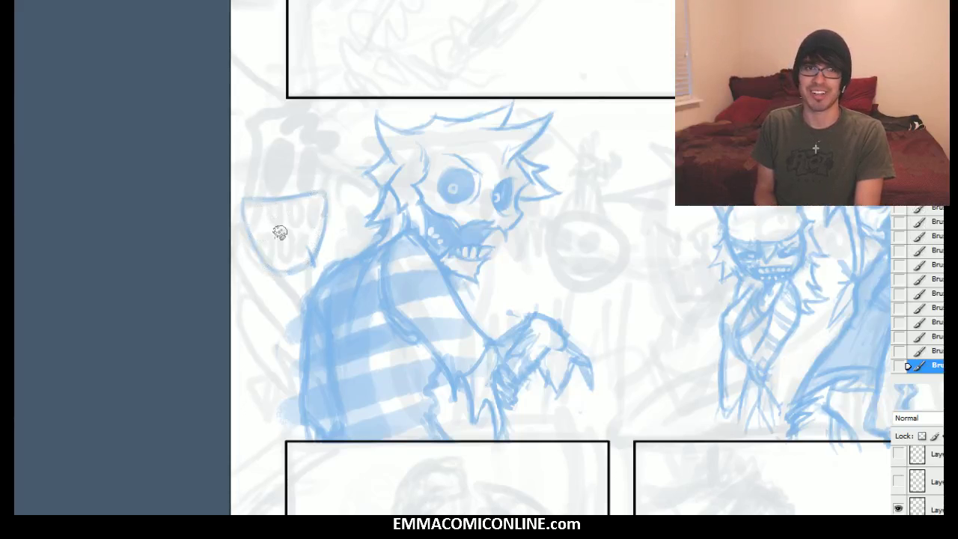
# Shade in the new zombie's mouth and two oval eyes, and erase upper and lower rows of teeth from the mouth
pyautogui.moveTo(275, 234)
pyautogui.mouseDown()
pyautogui.moveTo(248, 206)
pyautogui.moveTo(287, 263)
pyautogui.moveTo(273, 229)
pyautogui.moveTo(316, 197)
pyautogui.moveTo(327, 227)
pyautogui.mouseUp()
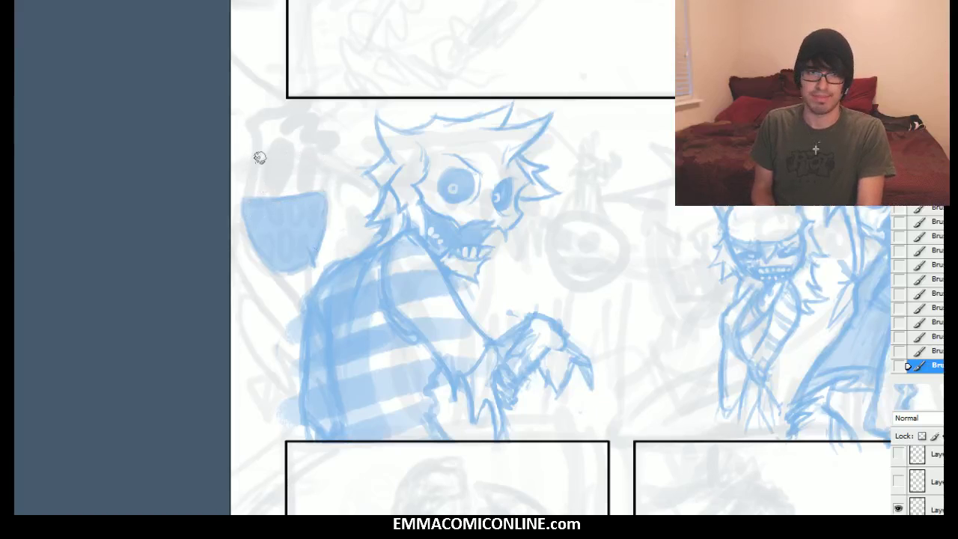
pyautogui.moveTo(261, 158)
pyautogui.mouseDown()
pyautogui.moveTo(286, 167)
pyautogui.moveTo(274, 183)
pyautogui.moveTo(268, 149)
pyautogui.moveTo(278, 151)
pyautogui.moveTo(277, 175)
pyautogui.moveTo(312, 176)
pyautogui.mouseUp()
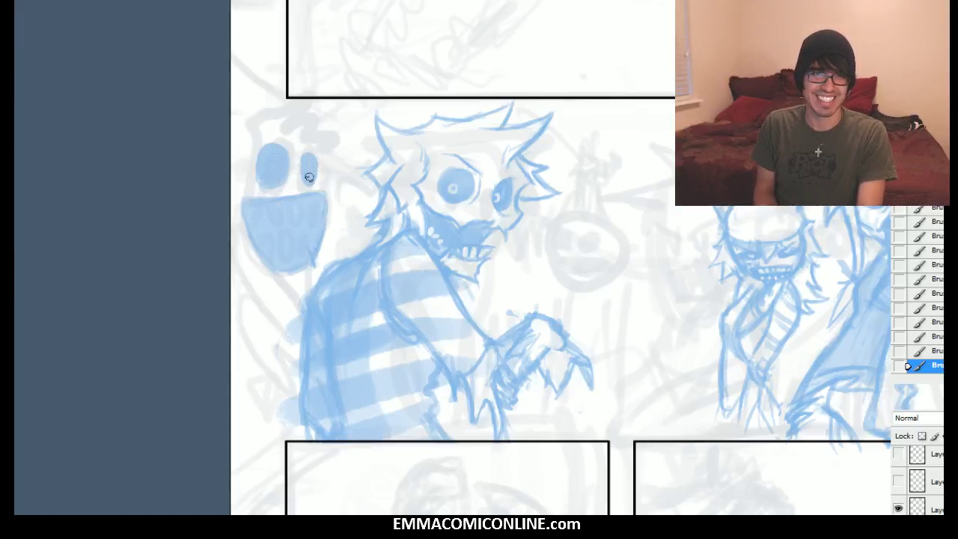
pyautogui.press('e')
pyautogui.moveTo(254, 211)
pyautogui.mouseDown()
pyautogui.moveTo(315, 207)
pyautogui.moveTo(309, 253)
pyautogui.moveTo(274, 251)
pyautogui.moveTo(265, 245)
pyautogui.moveTo(315, 246)
pyautogui.moveTo(319, 238)
pyautogui.moveTo(276, 252)
pyautogui.moveTo(318, 240)
pyautogui.mouseUp()
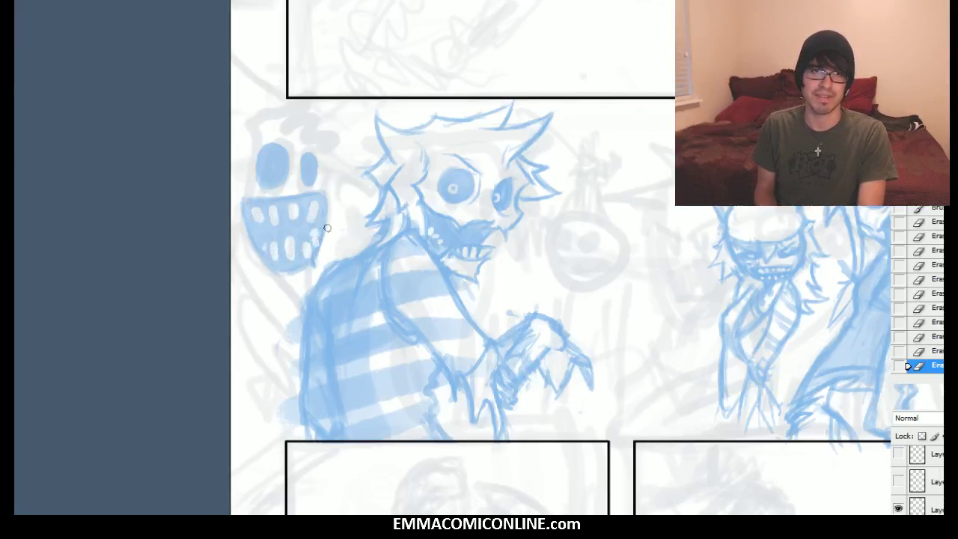
# Sketch the new zombie's cheek line above the mouth corner, and reinforce the mouth's upper edge
pyautogui.press('b')
pyautogui.moveTo(325, 200); pyautogui.dragTo(325, 193)
pyautogui.moveTo(324, 191); pyautogui.dragTo(329, 171)
pyautogui.moveTo(261, 201)
pyautogui.mouseDown()
pyautogui.moveTo(306, 199)
pyautogui.moveTo(284, 223)
pyautogui.moveTo(242, 190)
pyautogui.moveTo(255, 189)
pyautogui.moveTo(247, 226)
pyautogui.moveTo(251, 136)
pyautogui.moveTo(244, 204)
pyautogui.moveTo(286, 189)
pyautogui.mouseUp()
pyautogui.press('e')
pyautogui.press('b')
# Strengthen the new zombie's eye shapes, and outline spiky hair around the side and top of its head
pyautogui.moveTo(285, 171); pyautogui.dragTo(275, 187)
pyautogui.moveTo(270, 184)
pyautogui.mouseDown()
pyautogui.moveTo(303, 176)
pyautogui.moveTo(315, 147)
pyautogui.mouseUp()
pyautogui.moveTo(333, 191)
pyautogui.mouseDown()
pyautogui.moveTo(338, 175)
pyautogui.moveTo(326, 161)
pyautogui.moveTo(343, 130)
pyautogui.moveTo(315, 136)
pyautogui.moveTo(338, 136)
pyautogui.moveTo(313, 125)
pyautogui.mouseUp()
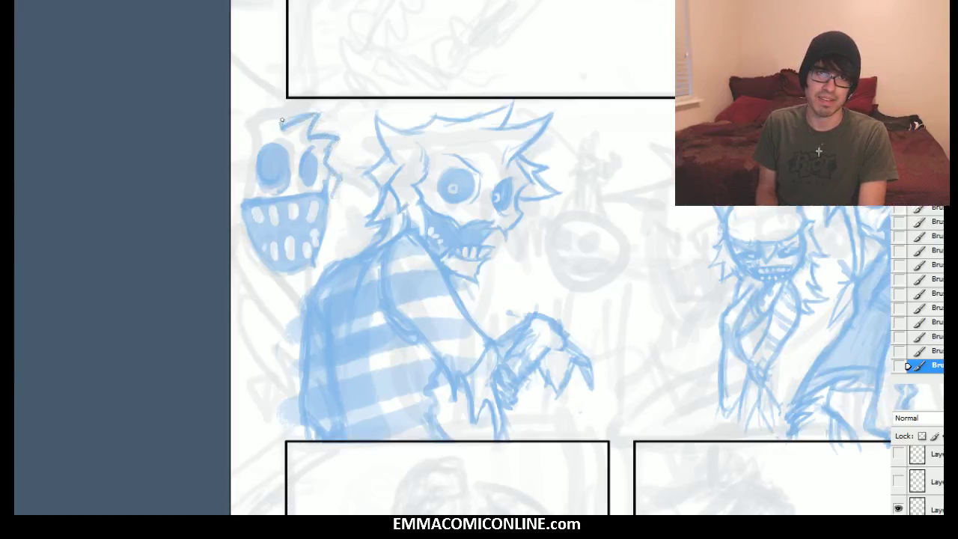
pyautogui.moveTo(292, 100); pyautogui.dragTo(250, 121)
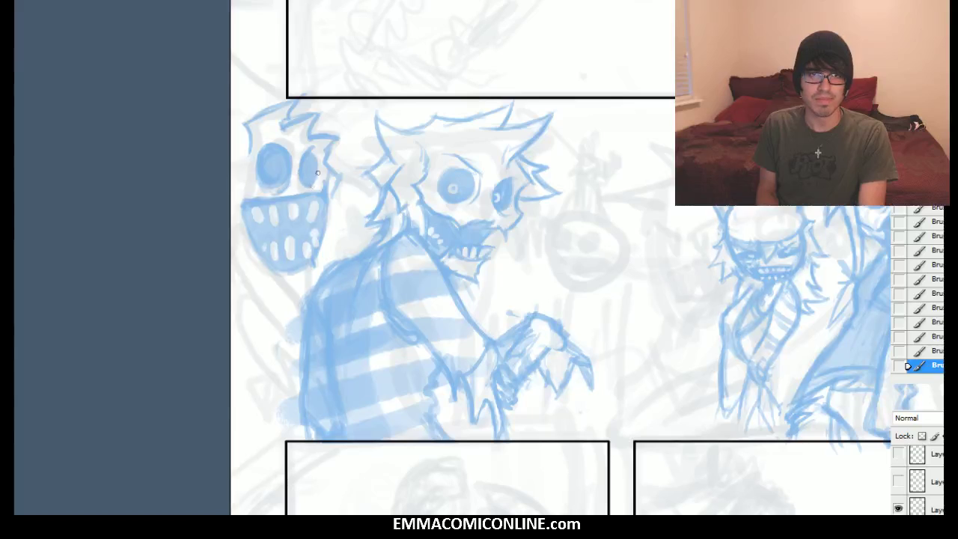
# Erase around the edges of the new background zombie's smaller eye to clean up its oval shape
pyautogui.moveTo(305, 189); pyautogui.dragTo(300, 171)
pyautogui.moveTo(300, 169); pyautogui.dragTo(303, 148)
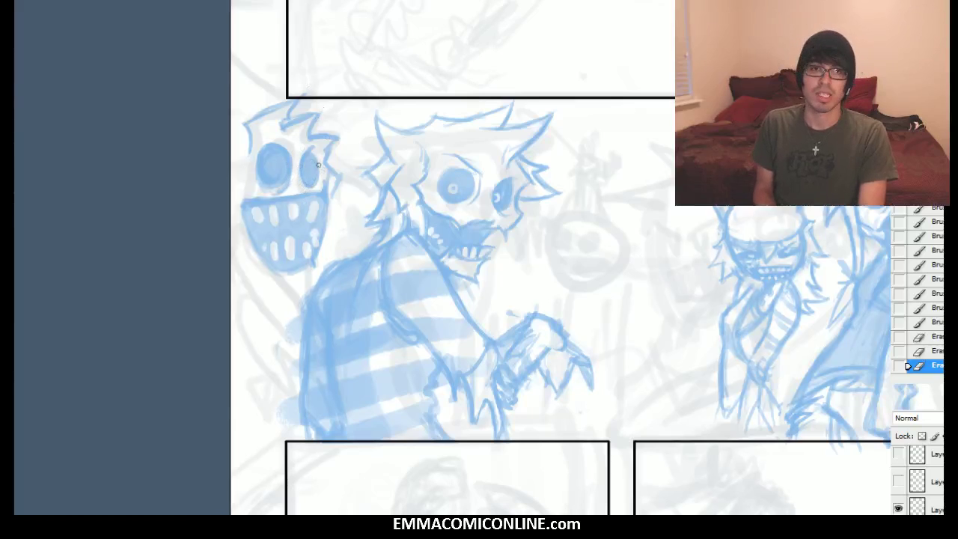
pyautogui.moveTo(303, 156)
pyautogui.mouseDown()
pyautogui.moveTo(308, 147)
pyautogui.moveTo(304, 183)
pyautogui.moveTo(302, 158)
pyautogui.mouseUp()
pyautogui.moveTo(305, 153); pyautogui.dragTo(312, 147)
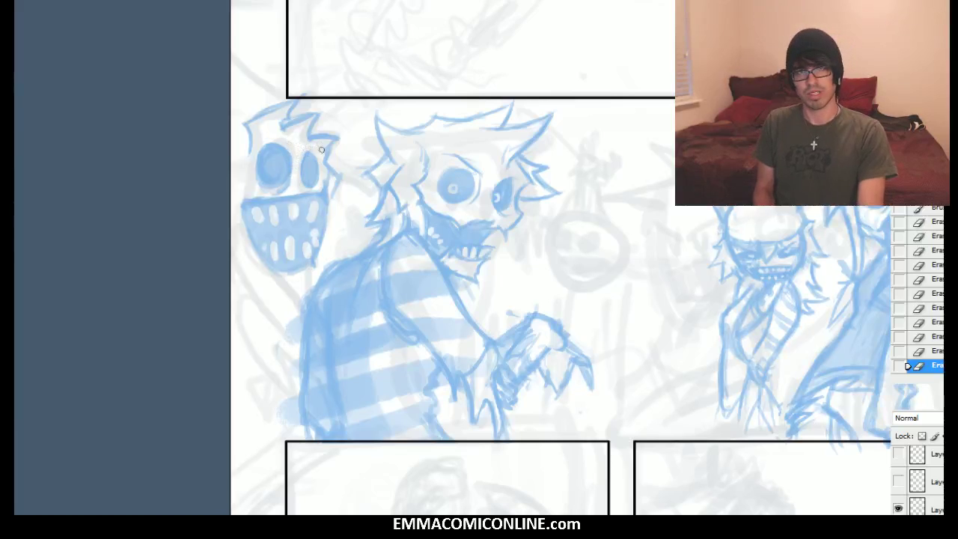
# Reinforce the new zombie's eye outlines, add a small light ringed pupil to each eye, and undo the last few strokes
pyautogui.press('b')
pyautogui.moveTo(313, 181)
pyautogui.mouseDown()
pyautogui.moveTo(313, 152)
pyautogui.moveTo(324, 167)
pyautogui.mouseUp()
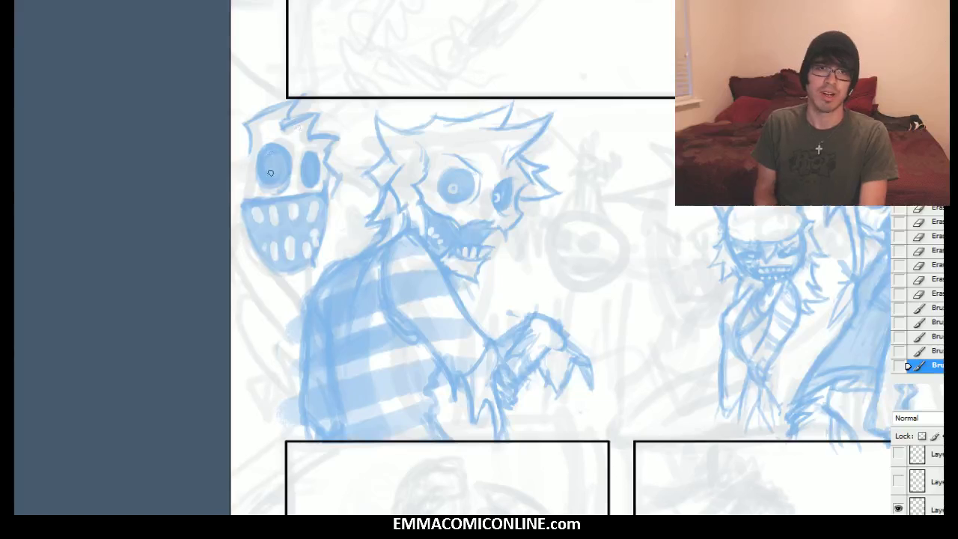
pyautogui.moveTo(276, 163)
pyautogui.mouseDown()
pyautogui.moveTo(311, 171)
pyautogui.moveTo(283, 169)
pyautogui.mouseUp()
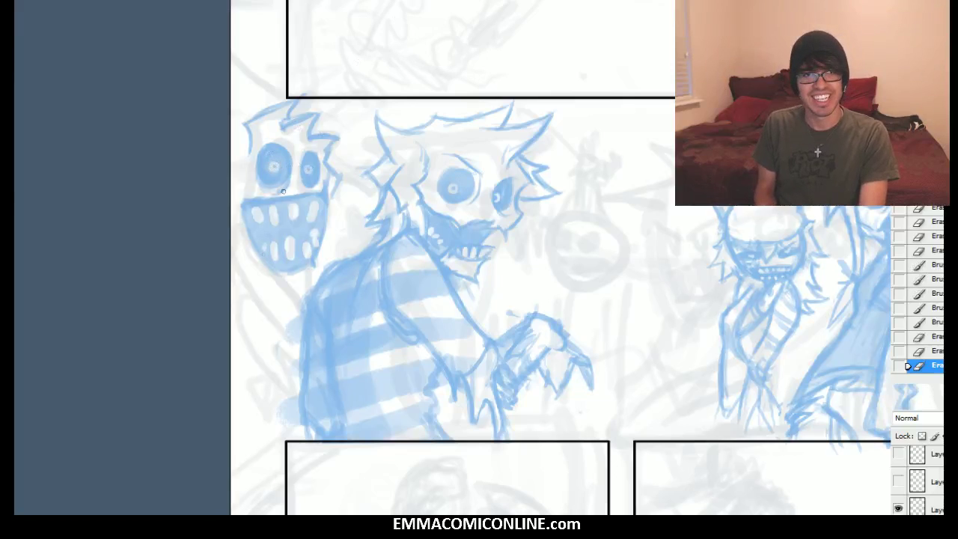
pyautogui.hotkey('ctrl', 'alt', 'z')
pyautogui.hotkey('ctrl', 'alt', 'z')
pyautogui.hotkey('ctrl', 'alt', 'z')
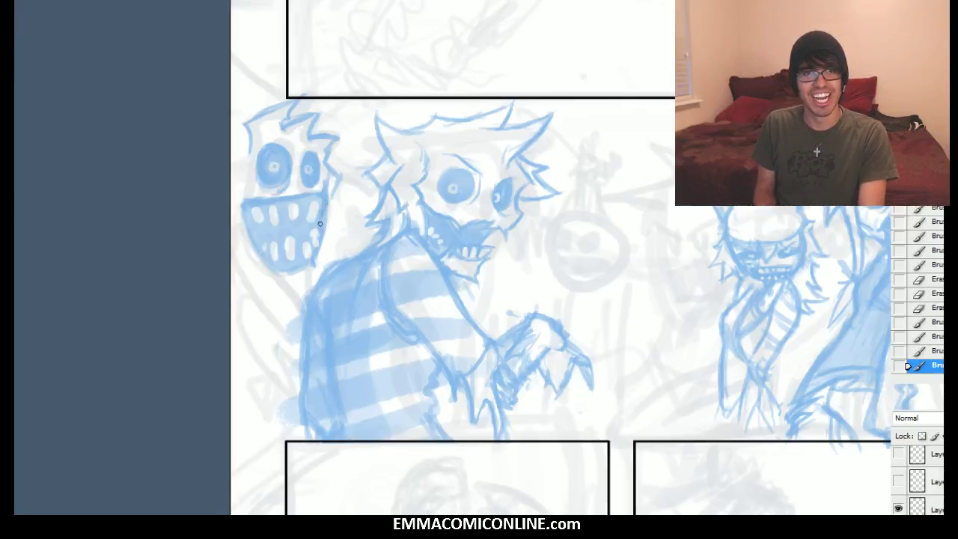
# Lighten the new zombie's mouth edges and gums with the eraser, and redraw the jaw narrower with a line around the lower teeth
pyautogui.moveTo(328, 206)
pyautogui.mouseDown()
pyautogui.moveTo(331, 240)
pyautogui.moveTo(292, 219)
pyautogui.mouseUp()
pyautogui.moveTo(275, 208)
pyautogui.mouseDown()
pyautogui.moveTo(268, 265)
pyautogui.moveTo(281, 271)
pyautogui.mouseUp()
pyautogui.press('b')
pyautogui.moveTo(241, 192)
pyautogui.mouseDown()
pyautogui.moveTo(262, 236)
pyautogui.moveTo(293, 267)
pyautogui.moveTo(263, 246)
pyautogui.moveTo(318, 272)
pyautogui.mouseUp()
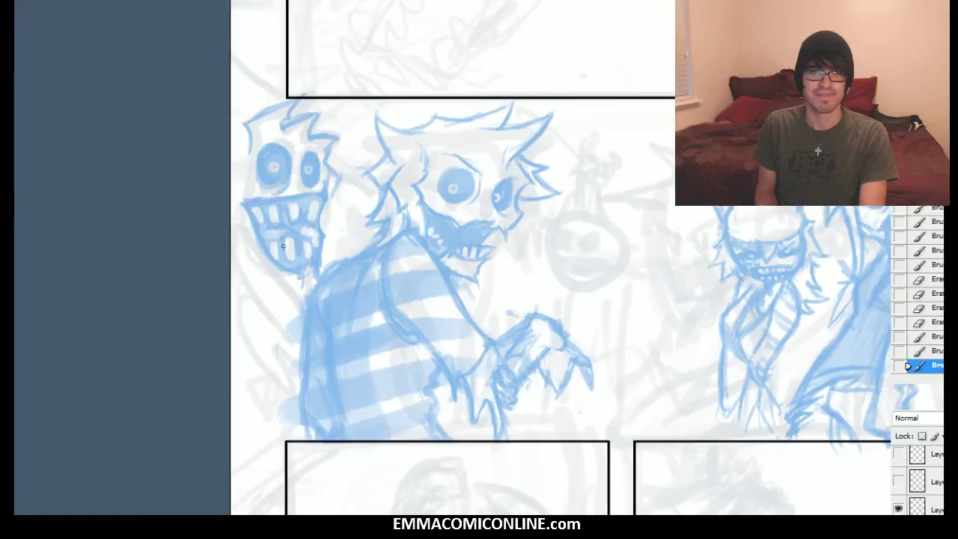
pyautogui.moveTo(338, 179); pyautogui.dragTo(334, 169)
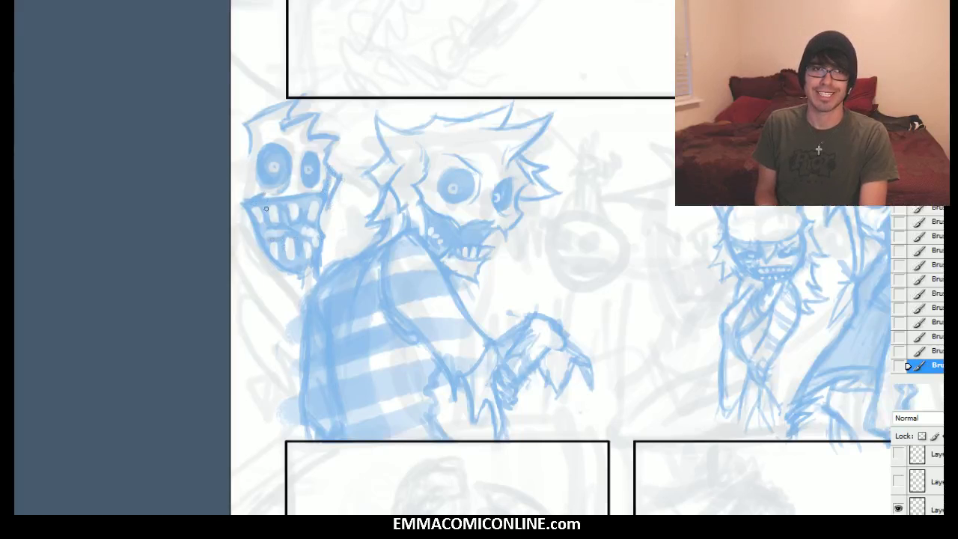
# Undo the last three brush strokes and redraw the upper edge of the new zombie's mouth
pyautogui.hotkey('ctrl', 'alt', 'z')
pyautogui.hotkey('ctrl', 'alt', 'z')
pyautogui.hotkey('ctrl', 'alt', 'z')
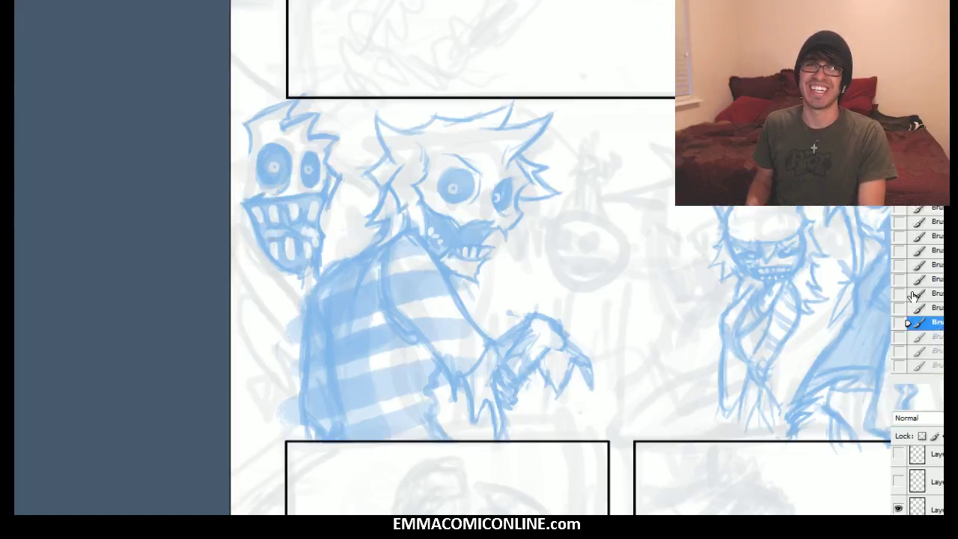
pyautogui.moveTo(253, 196); pyautogui.dragTo(292, 196)
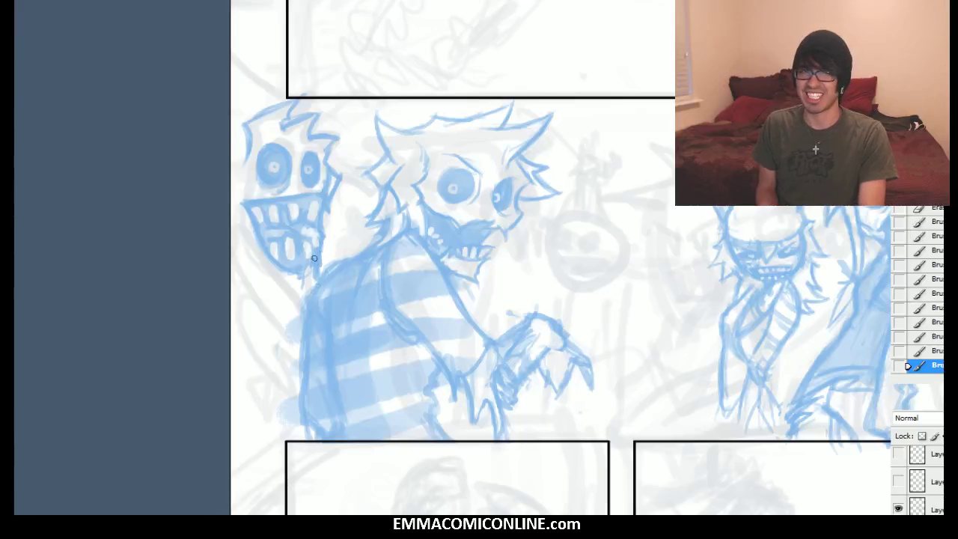
# Erase the stray lines beneath the new zombie's chin, beside the striped zombie's shoulder
pyautogui.moveTo(322, 260); pyautogui.dragTo(317, 287)
pyautogui.click(899, 536)
pyautogui.click(898, 536)
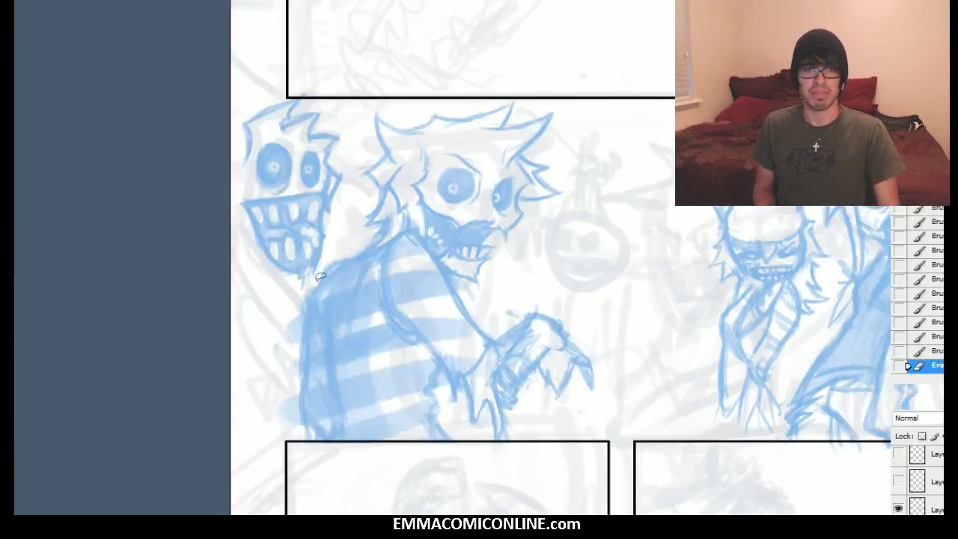
# Cut out the new zombie's head, paste it back as a separate piece, and tilt it slightly clockwise above the striped shoulder
pyautogui.moveTo(334, 247)
pyautogui.mouseDown()
pyautogui.moveTo(251, 66)
pyautogui.moveTo(236, 335)
pyautogui.mouseUp()
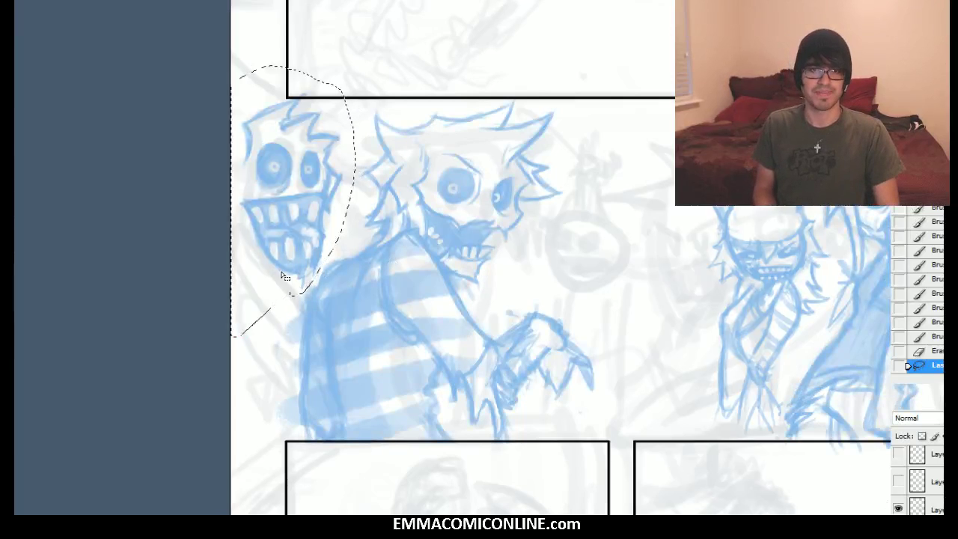
pyautogui.press('Delete')
pyautogui.hotkey('ctrl', 'v')
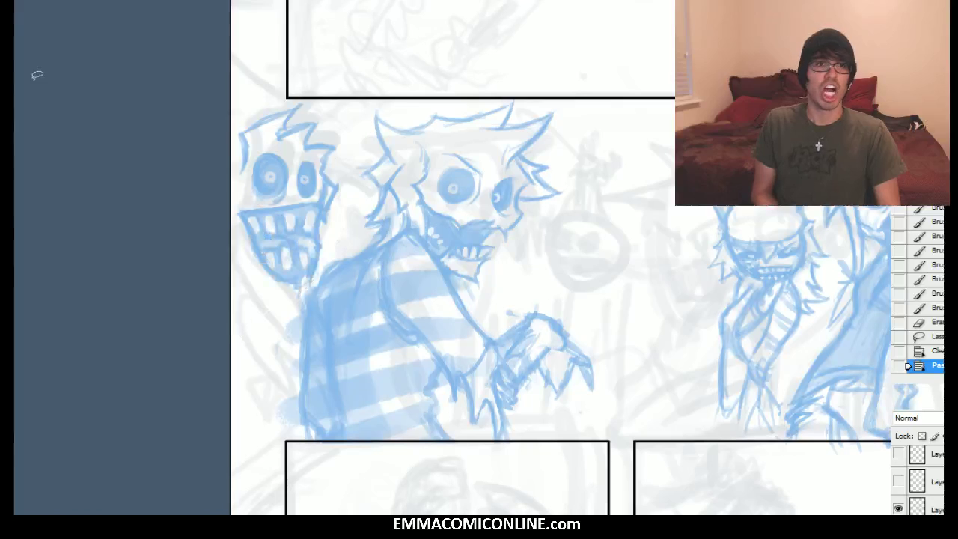
pyautogui.hotkey('ctrl', 't')
pyautogui.moveTo(392, 137)
pyautogui.mouseDown()
pyautogui.moveTo(391, 116)
pyautogui.moveTo(397, 183)
pyautogui.moveTo(399, 171)
pyautogui.mouseUp()
pyautogui.moveTo(348, 195)
pyautogui.mouseDown()
pyautogui.moveTo(284, 187)
pyautogui.moveTo(330, 180)
pyautogui.mouseUp()
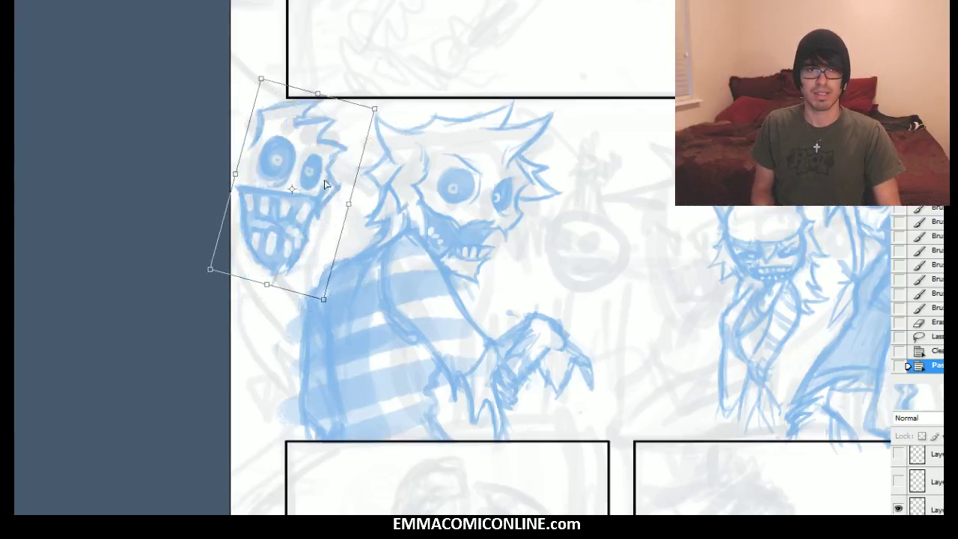
pyautogui.moveTo(405, 173)
pyautogui.mouseDown()
pyautogui.moveTo(402, 160)
pyautogui.moveTo(372, 203)
pyautogui.mouseUp()
pyautogui.press('Return')
# Scale the new zombie's head down proportionally around its center so it sits smaller in the background
pyautogui.hotkey('ctrl', 't')
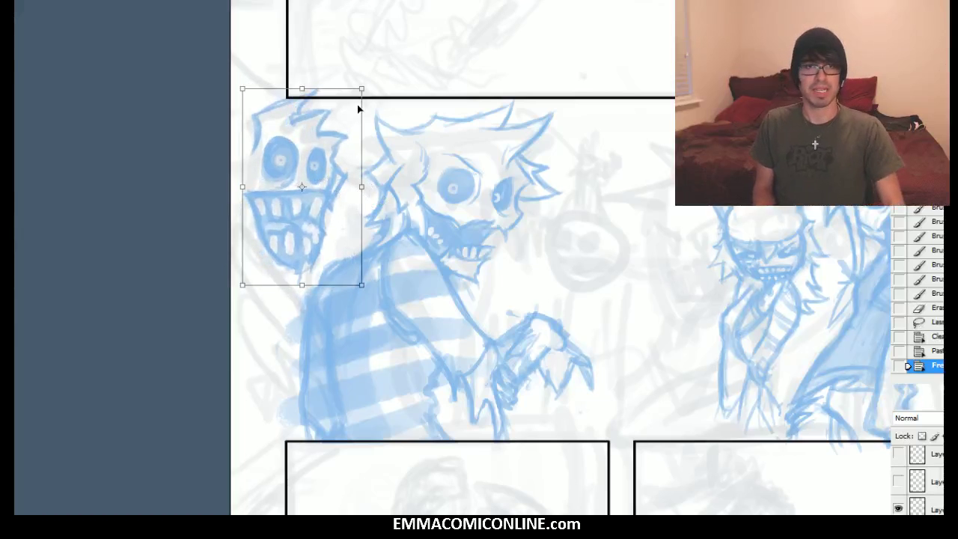
pyautogui.moveTo(364, 88)
pyautogui.mouseDown()
pyautogui.moveTo(352, 113)
pyautogui.moveTo(389, 79)
pyautogui.moveTo(347, 113)
pyautogui.mouseUp()
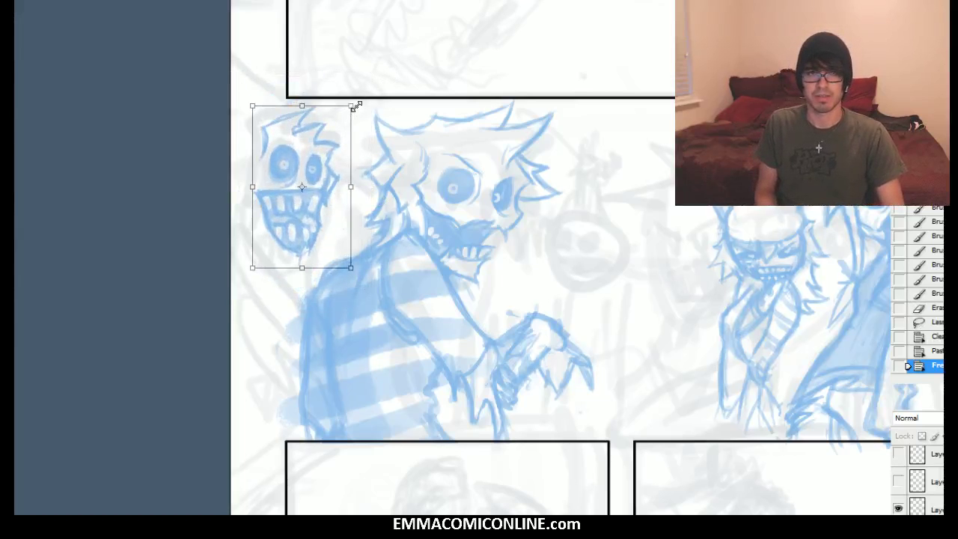
pyautogui.press('Return')
pyautogui.press('b')
pyautogui.click(323, 275)
# Select the striped zombie on its own layer, enlarge it, and shift it down so its hair clears the upper panel border
pyautogui.press('l')
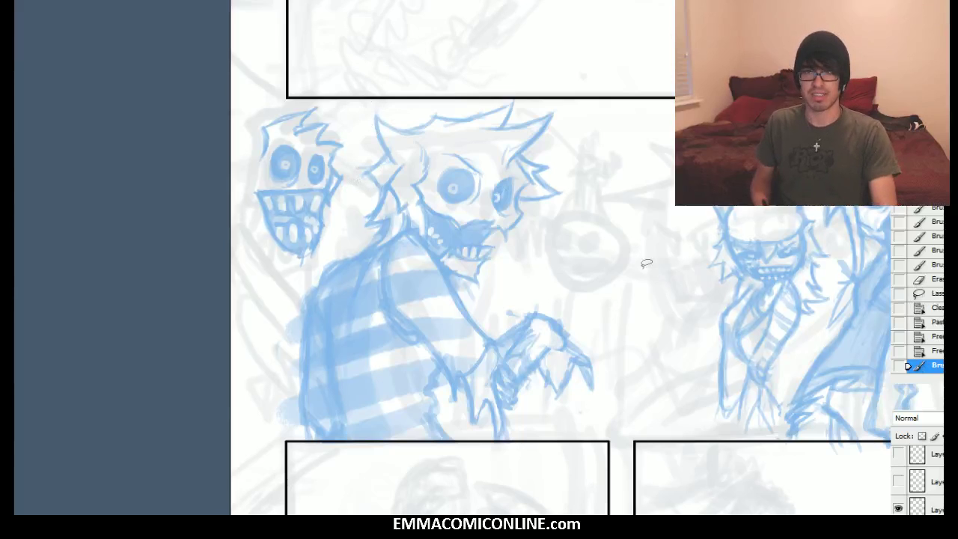
pyautogui.scroll(-1, 921, 502)
pyautogui.click(924, 524)
pyautogui.moveTo(347, 157)
pyautogui.mouseDown()
pyautogui.moveTo(510, 46)
pyautogui.moveTo(648, 190)
pyautogui.moveTo(595, 442)
pyautogui.moveTo(444, 472)
pyautogui.moveTo(324, 455)
pyautogui.moveTo(280, 404)
pyautogui.moveTo(300, 288)
pyautogui.moveTo(340, 243)
pyautogui.mouseUp()
pyautogui.hotkey('ctrl', 't')
pyautogui.moveTo(653, 45)
pyautogui.mouseDown()
pyautogui.moveTo(676, 19)
pyautogui.moveTo(666, 44)
pyautogui.mouseUp()
pyautogui.moveTo(527, 190); pyautogui.dragTo(535, 187)
pyautogui.moveTo(500, 213); pyautogui.dragTo(503, 227)
pyautogui.hotkey('ctrl', 'z')
pyautogui.moveTo(665, 45); pyautogui.dragTo(687, 14)
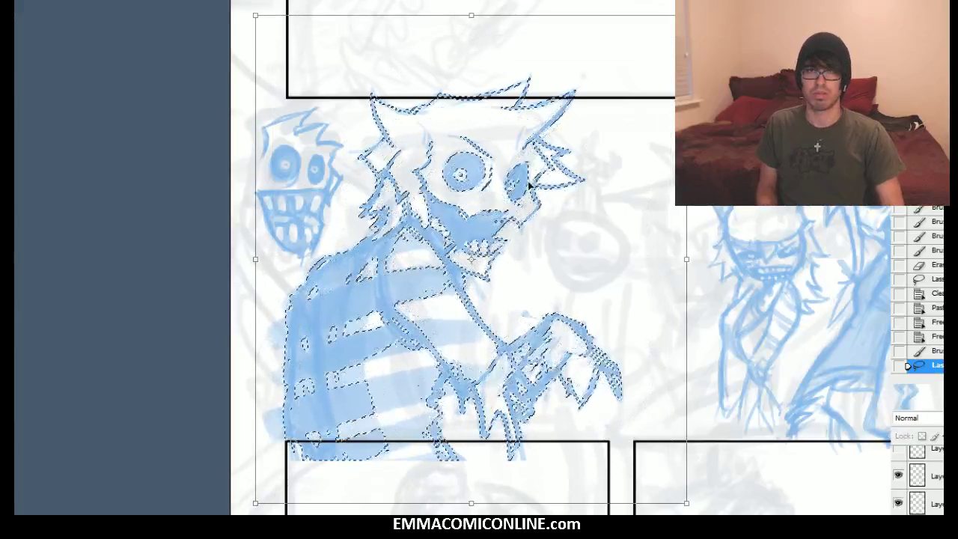
pyautogui.moveTo(529, 185); pyautogui.dragTo(530, 210)
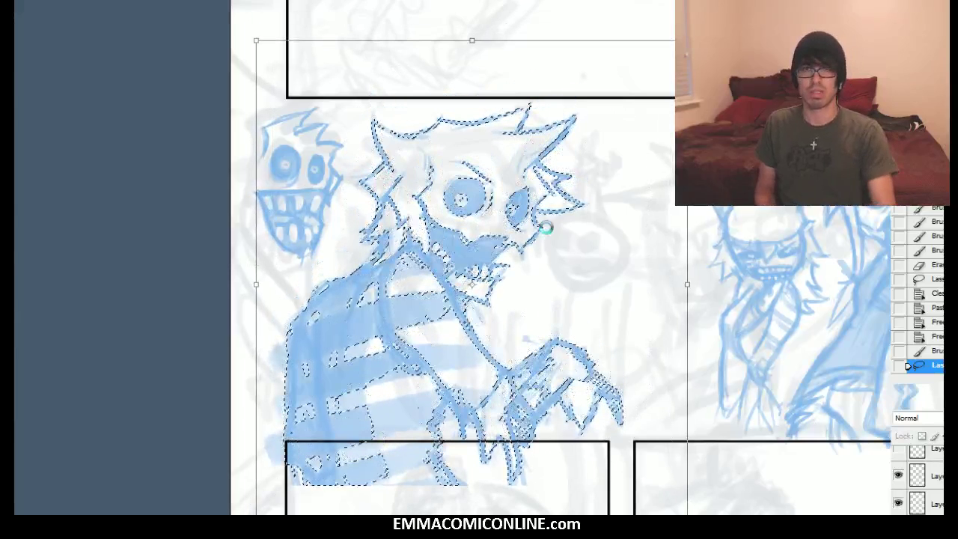
pyautogui.press('Return')
# Delete the part of the striped zombie that overlaps the panel below, and clear the selection
pyautogui.hotkey('ctrl', '-')
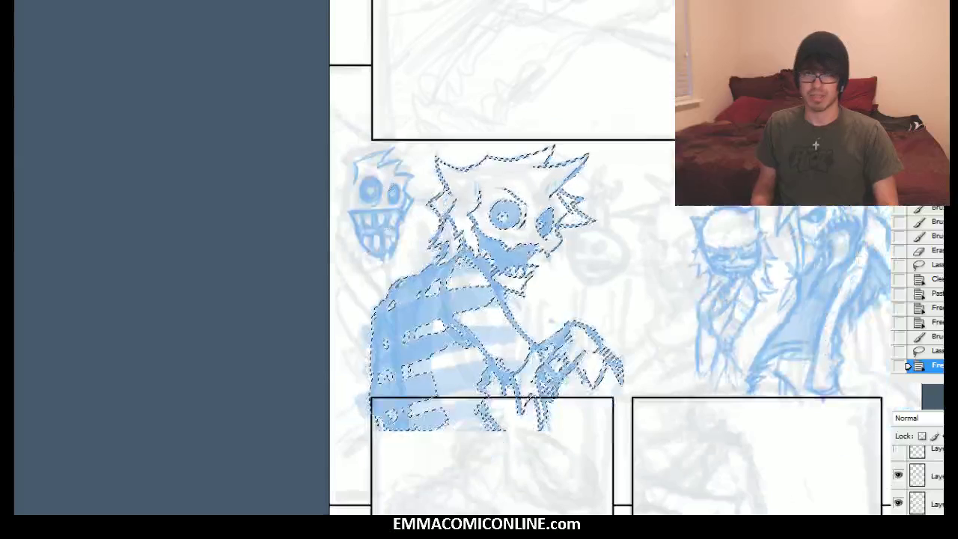
pyautogui.moveTo(564, 300); pyautogui.dragTo(533, 300)
pyautogui.click(532, 299)
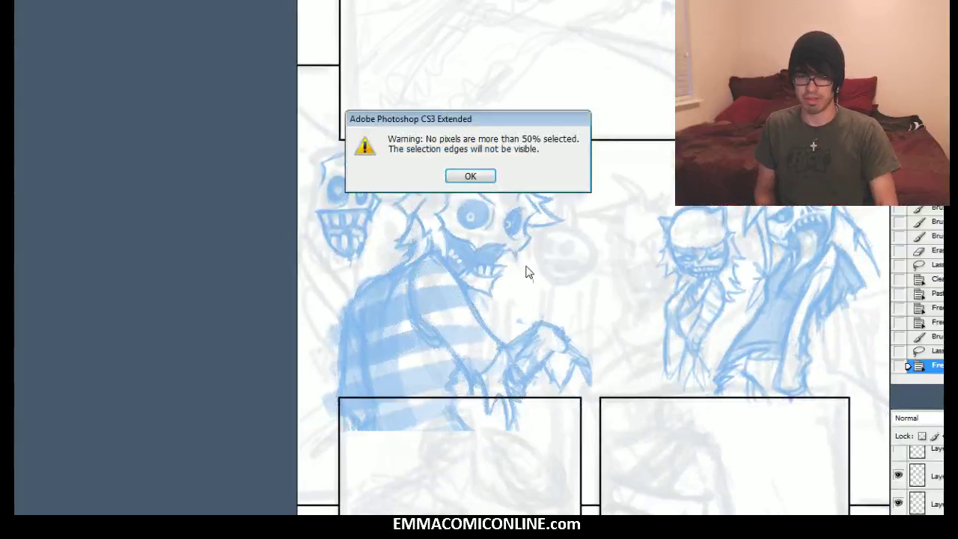
pyautogui.click(469, 177)
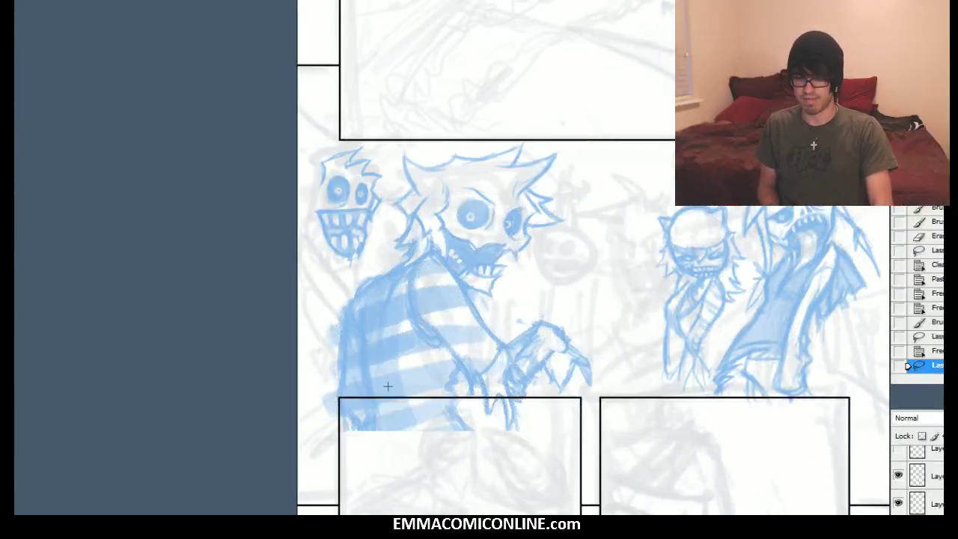
pyautogui.moveTo(310, 485); pyautogui.dragTo(554, 397)
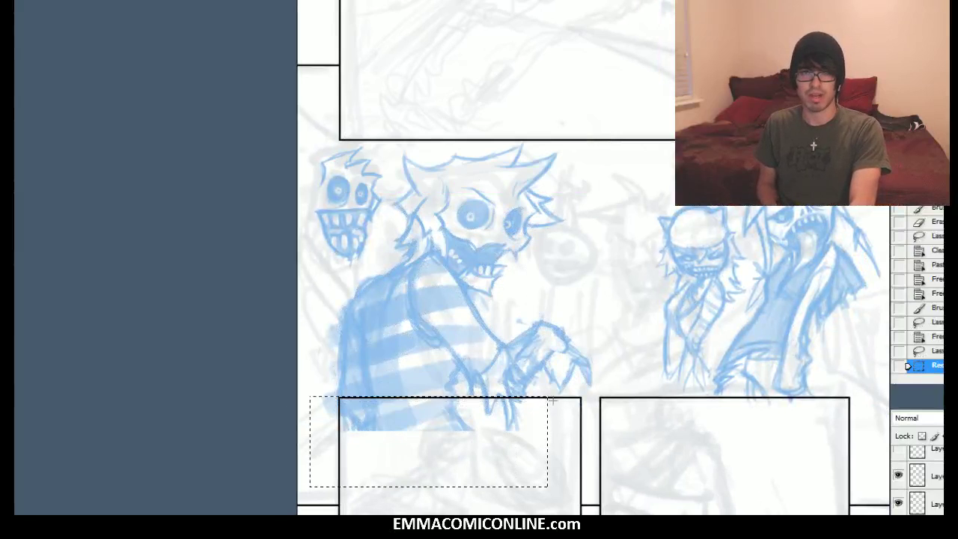
pyautogui.press('Delete')
pyautogui.hotkey('ctrl', 'd')
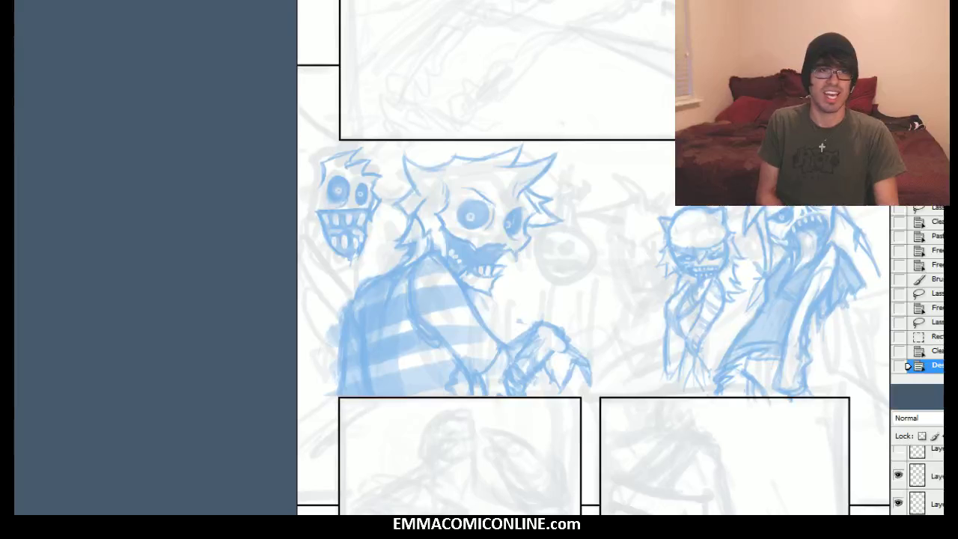
# Extend the striped zombie's lower back with ragged shirt strokes hanging just outside the lower panel's corner
pyautogui.hotkey('ctrl', '+')
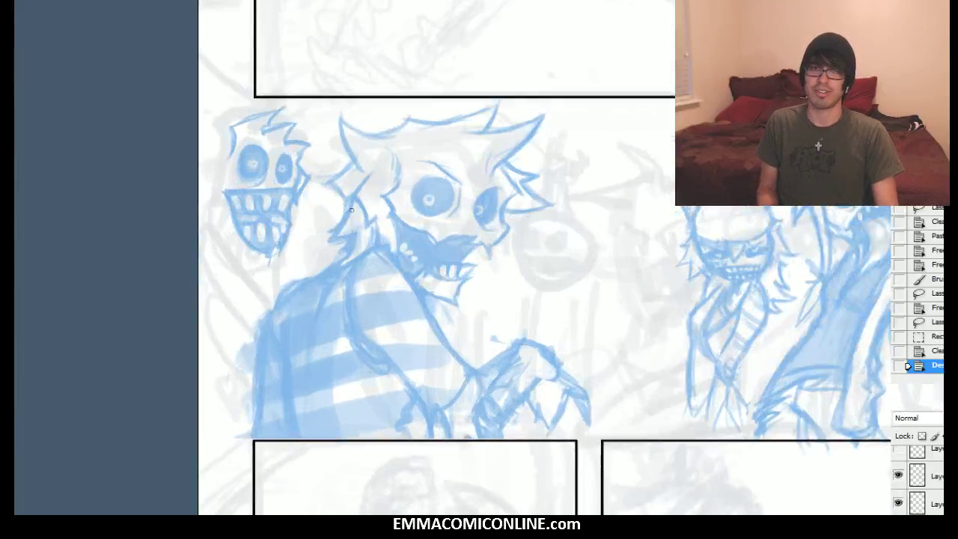
pyautogui.moveTo(265, 393); pyautogui.dragTo(319, 340)
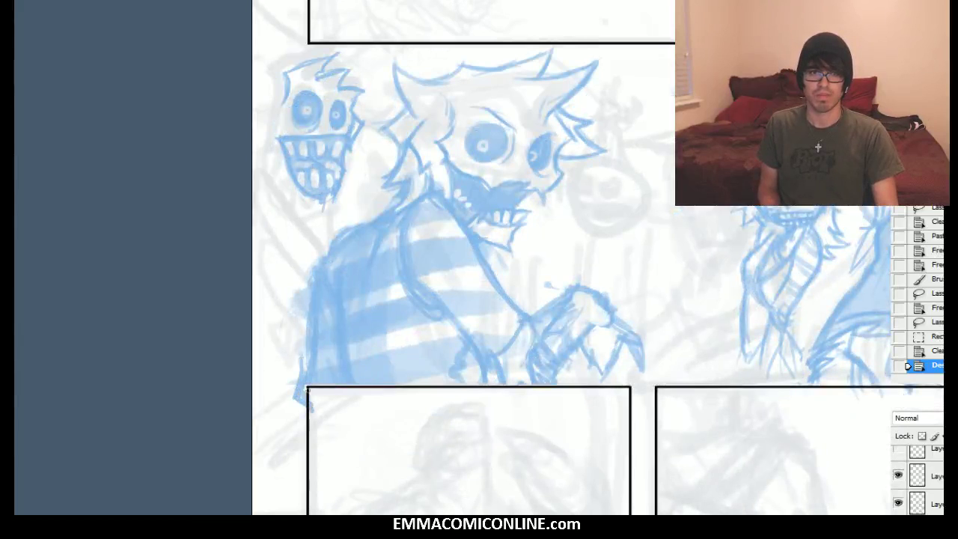
pyautogui.moveTo(301, 384)
pyautogui.mouseDown()
pyautogui.moveTo(282, 399)
pyautogui.moveTo(300, 403)
pyautogui.mouseUp()
pyautogui.moveTo(311, 348); pyautogui.dragTo(305, 365)
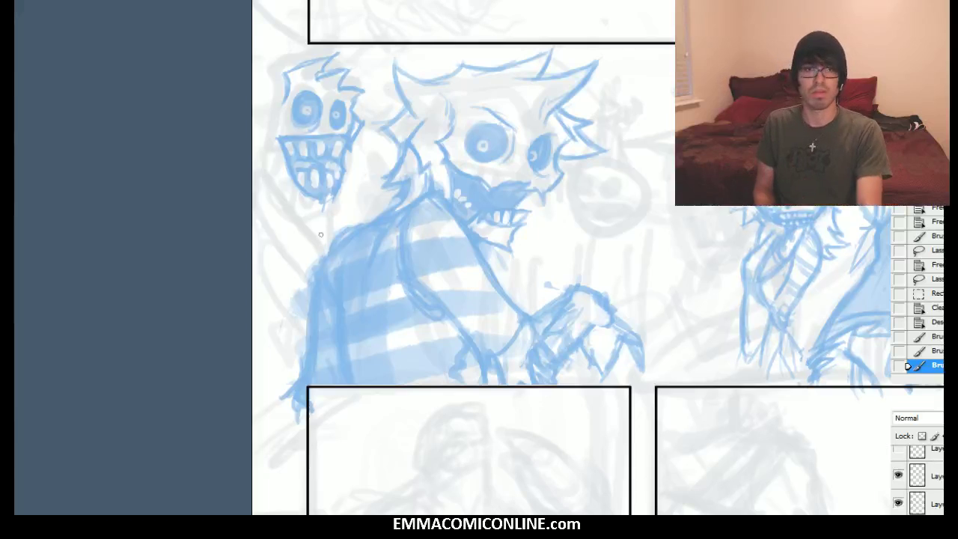
# Sketch a jagged ear and hair outline along the outer side of the new zombie's head, down to the mouth corner
pyautogui.moveTo(285, 88); pyautogui.dragTo(281, 107)
pyautogui.moveTo(281, 105)
pyautogui.mouseDown()
pyautogui.moveTo(263, 125)
pyautogui.moveTo(278, 142)
pyautogui.mouseUp()
pyautogui.moveTo(285, 91); pyautogui.dragTo(274, 108)
pyautogui.moveTo(281, 96); pyautogui.dragTo(277, 99)
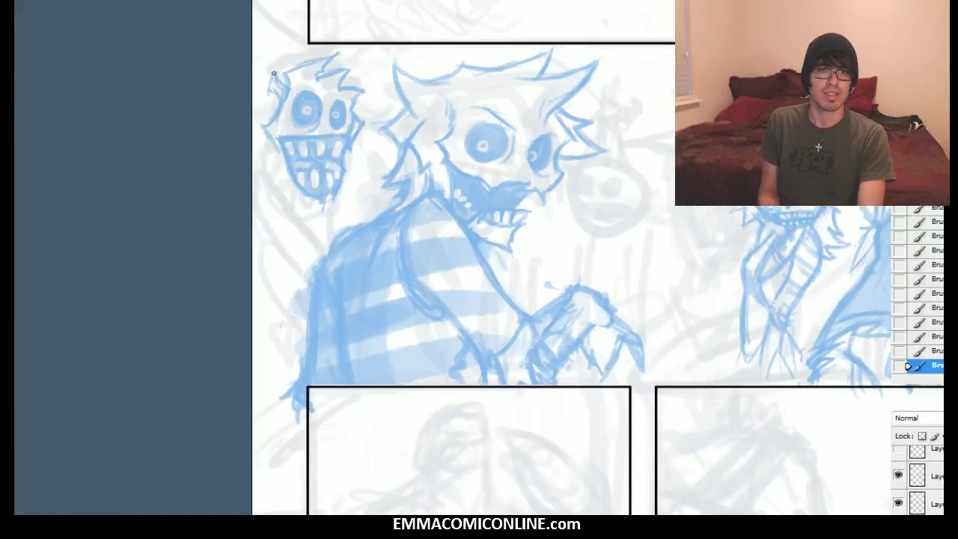